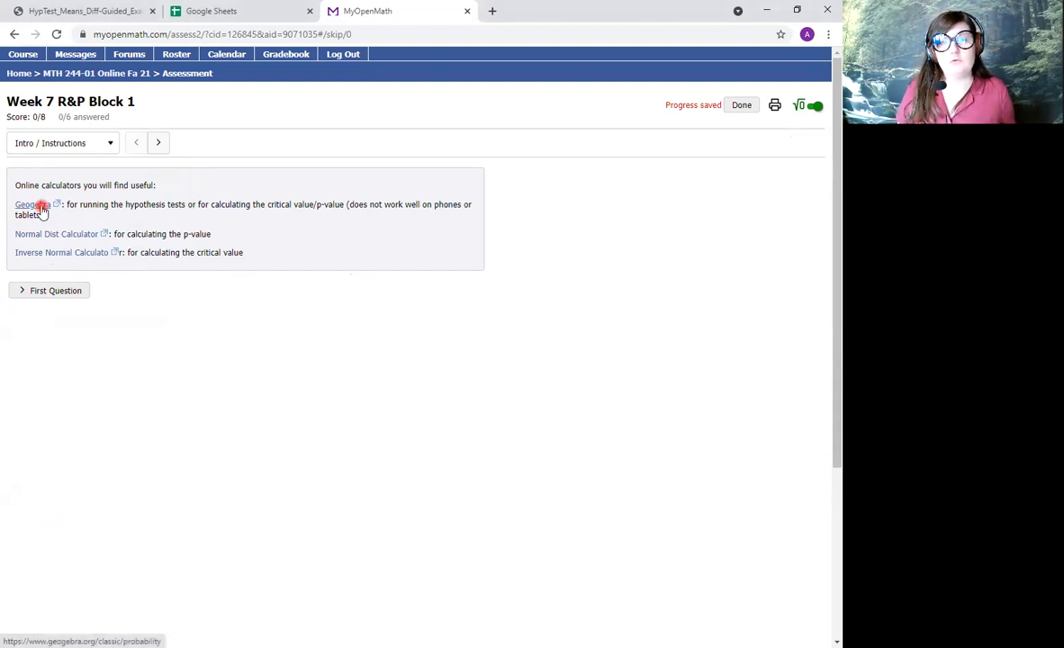
# Open the GeoGebra calculator linked in the assessment instructions, show its Distribution view, and advance the MyOpenMath assessment to Question 1.
pyautogui.click(43, 209)
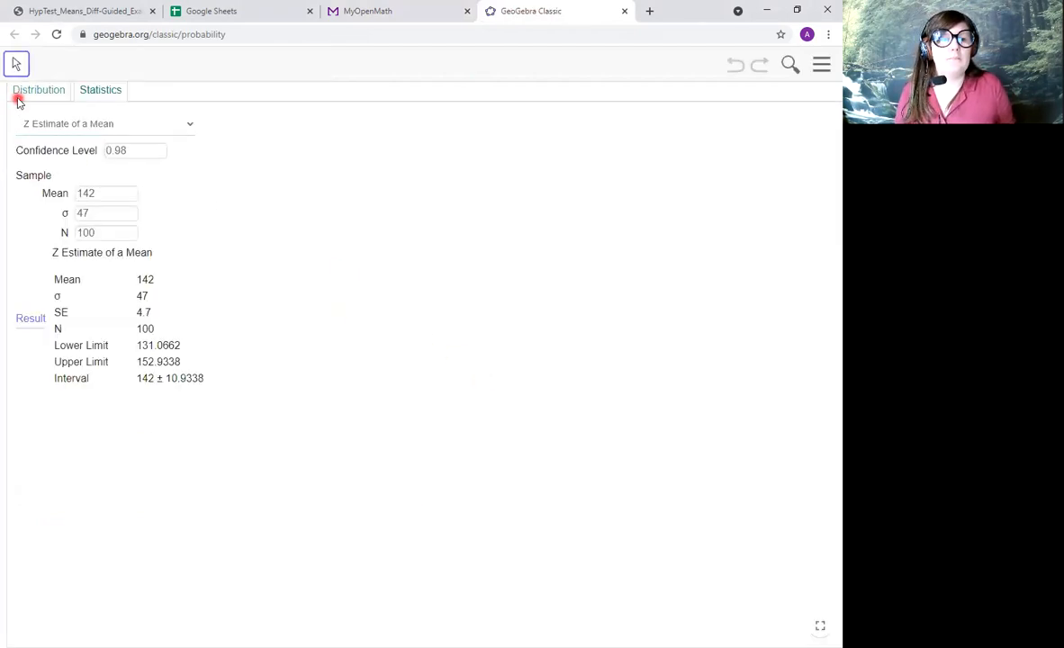
pyautogui.click(20, 95)
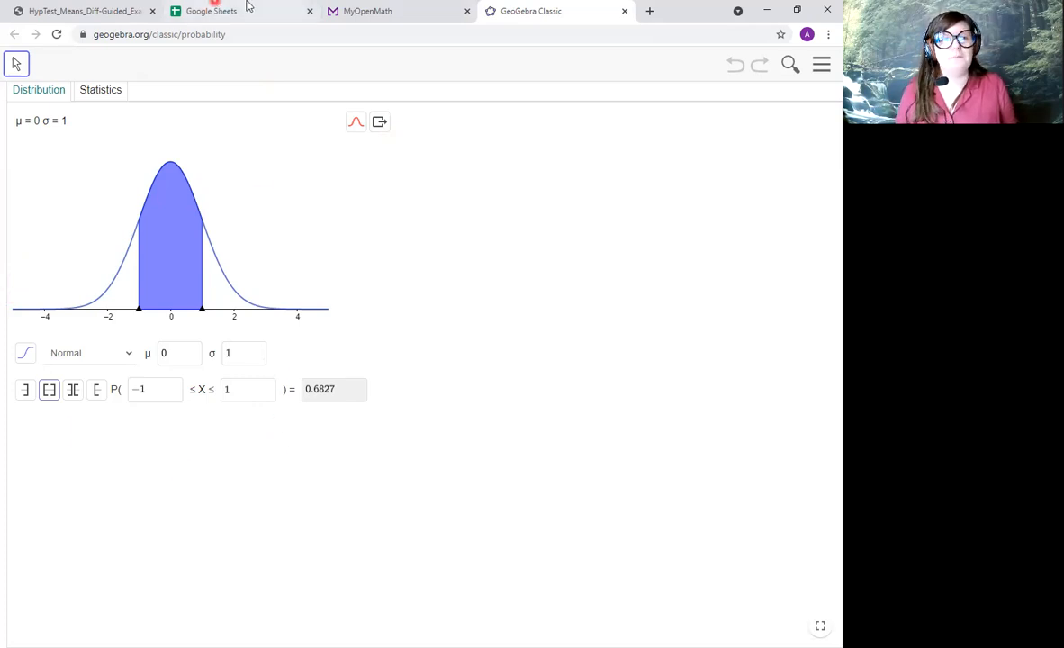
pyautogui.click(379, 9)
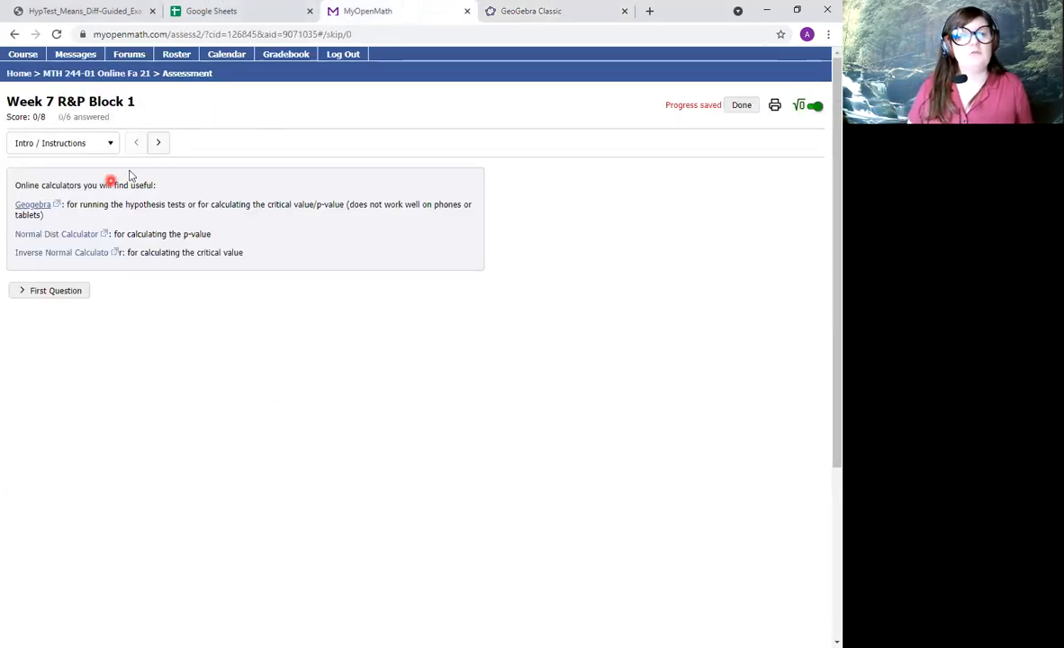
pyautogui.click(158, 150)
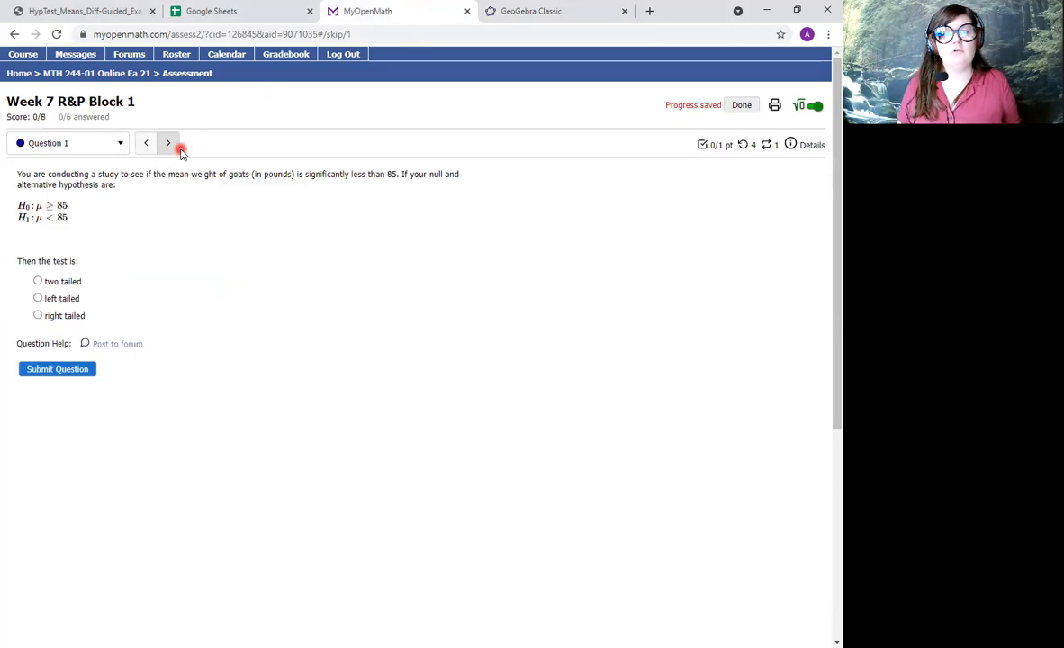
# Switch to GeoGebra's Statistics view and examine the available tests and estimates.
pyautogui.click(554, 10)
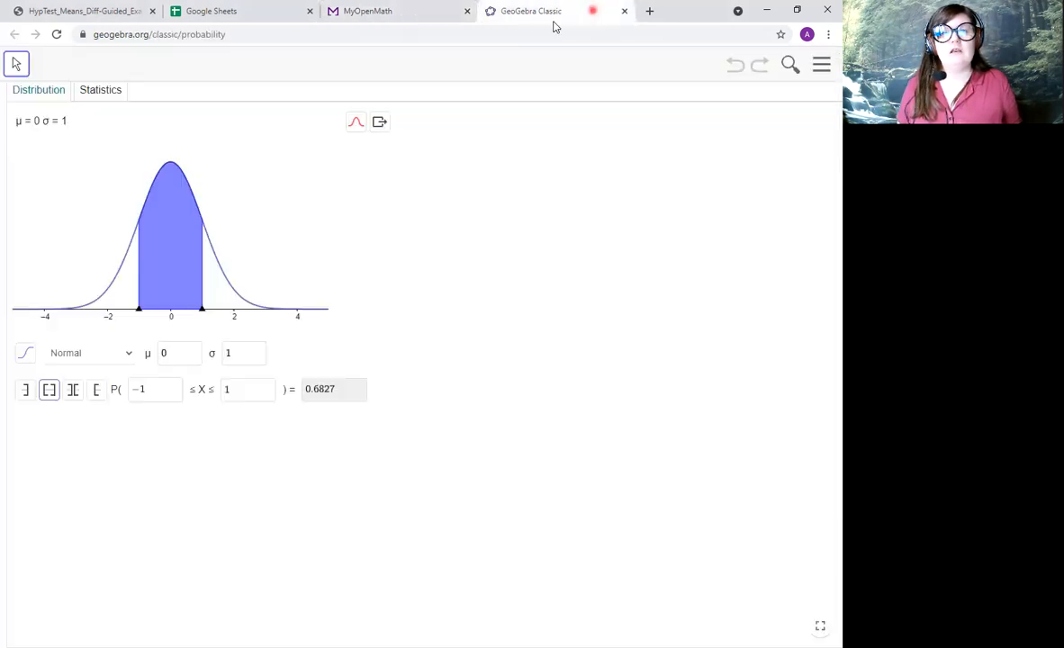
pyautogui.click(114, 91)
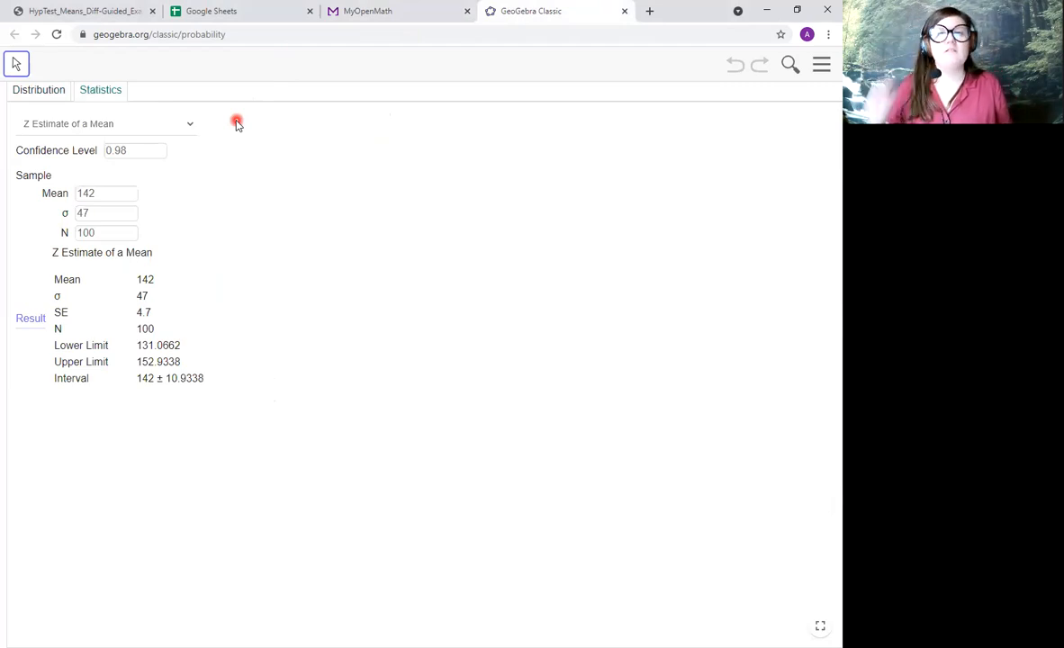
pyautogui.click(148, 126)
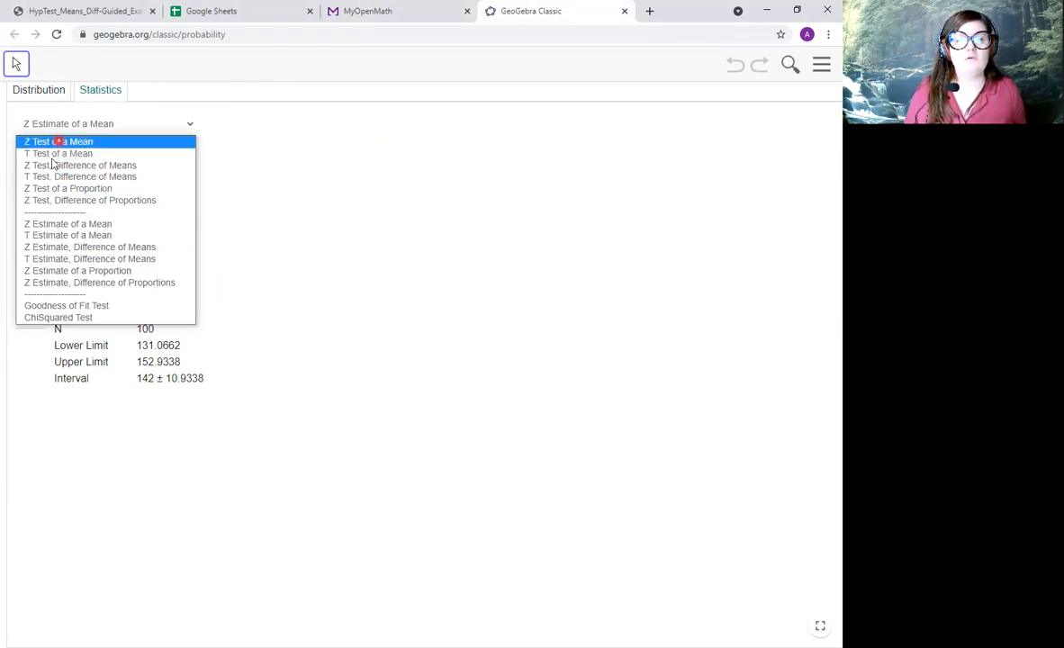
pyautogui.click(417, 195)
# In Question 3 of the MyOpenMath assessment, submit H0: p ≤ 0.2, H1: p > 0.2 as the hypotheses and right-tailed as the test.
pyautogui.click(399, 14)
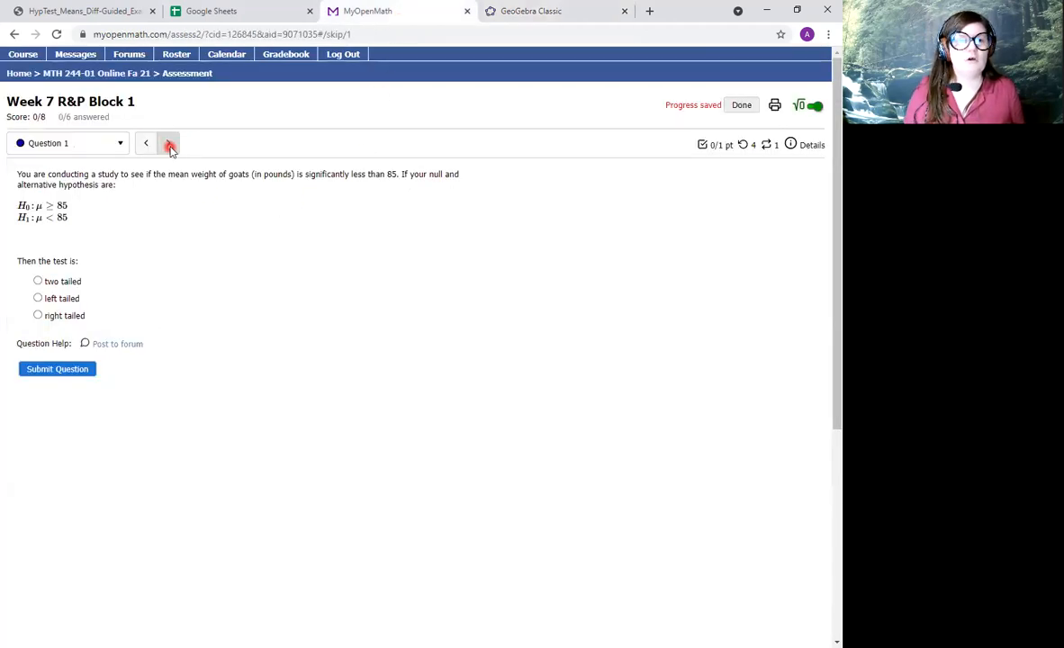
pyautogui.click(169, 145)
pyautogui.click(169, 145)
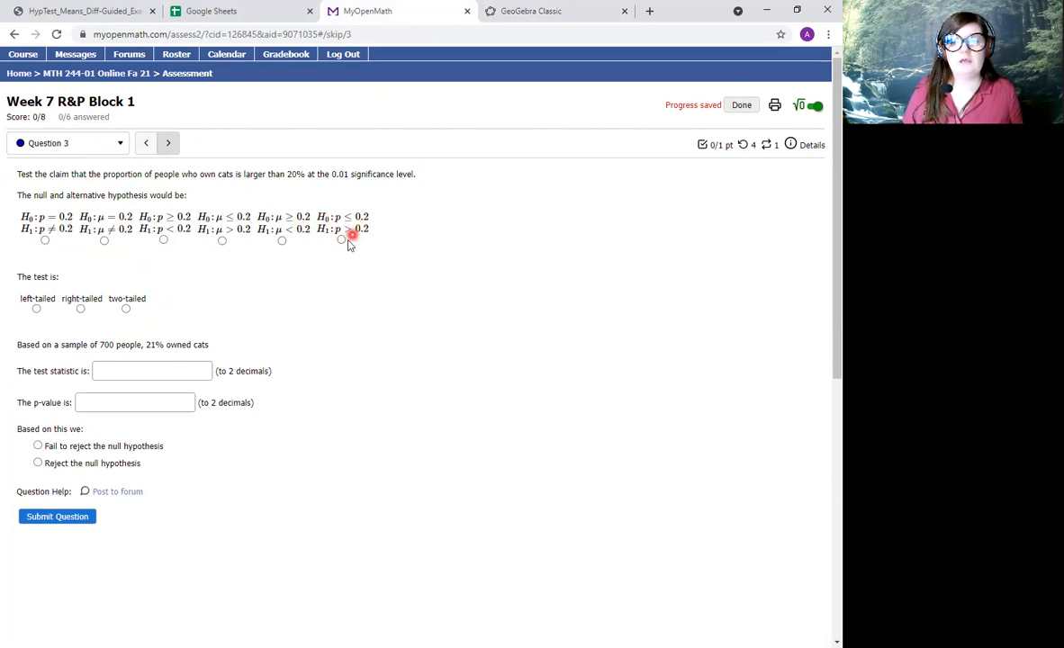
pyautogui.click(340, 240)
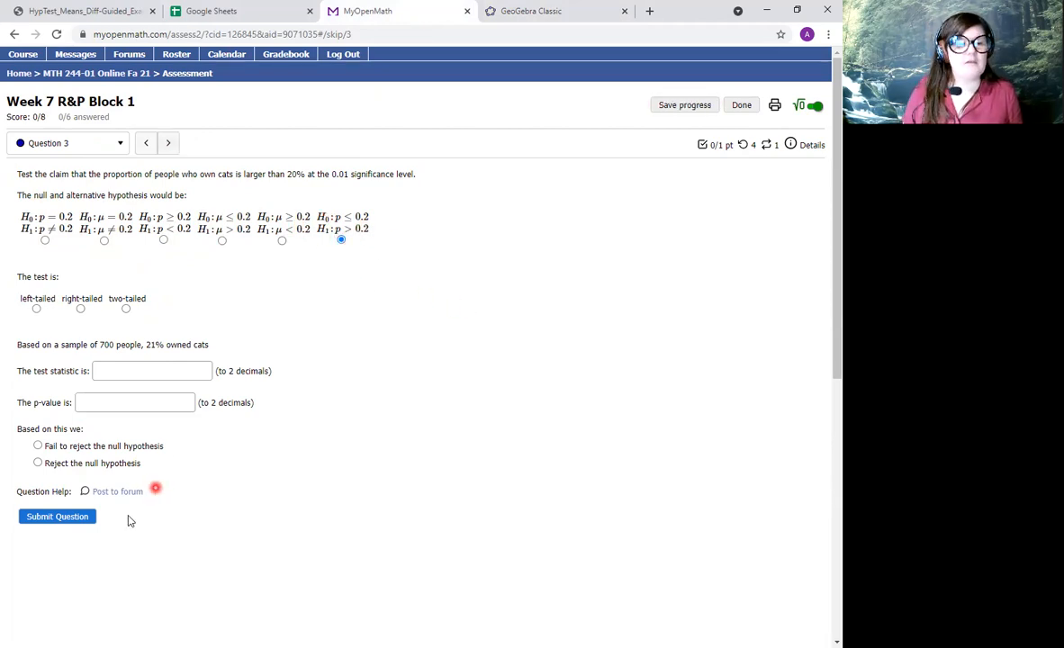
pyautogui.click(58, 516)
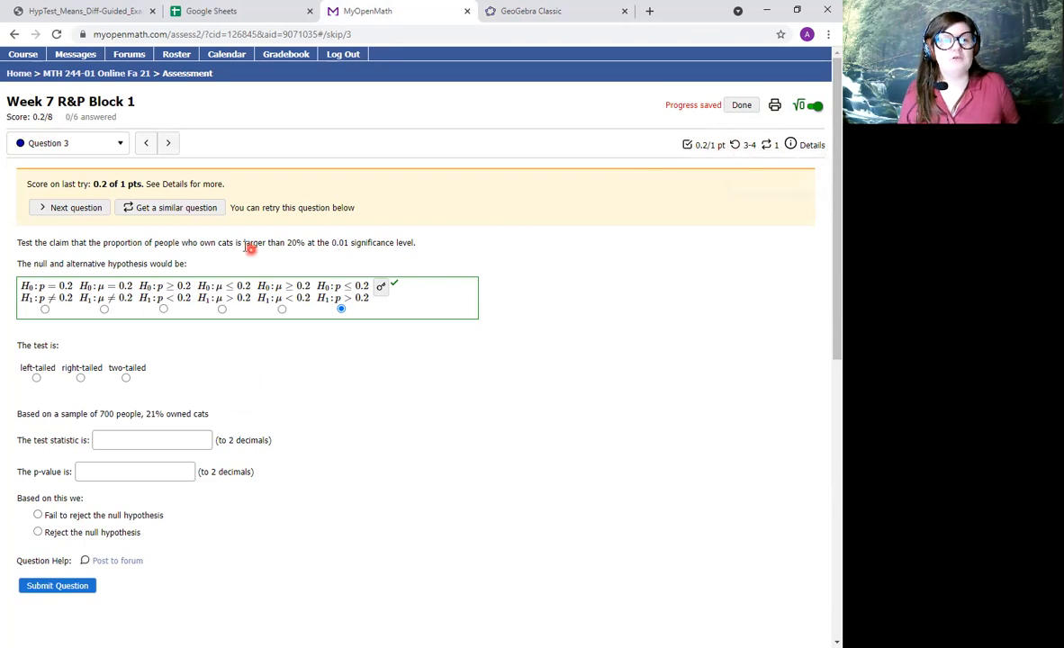
pyautogui.scroll(-1, 270, 315)
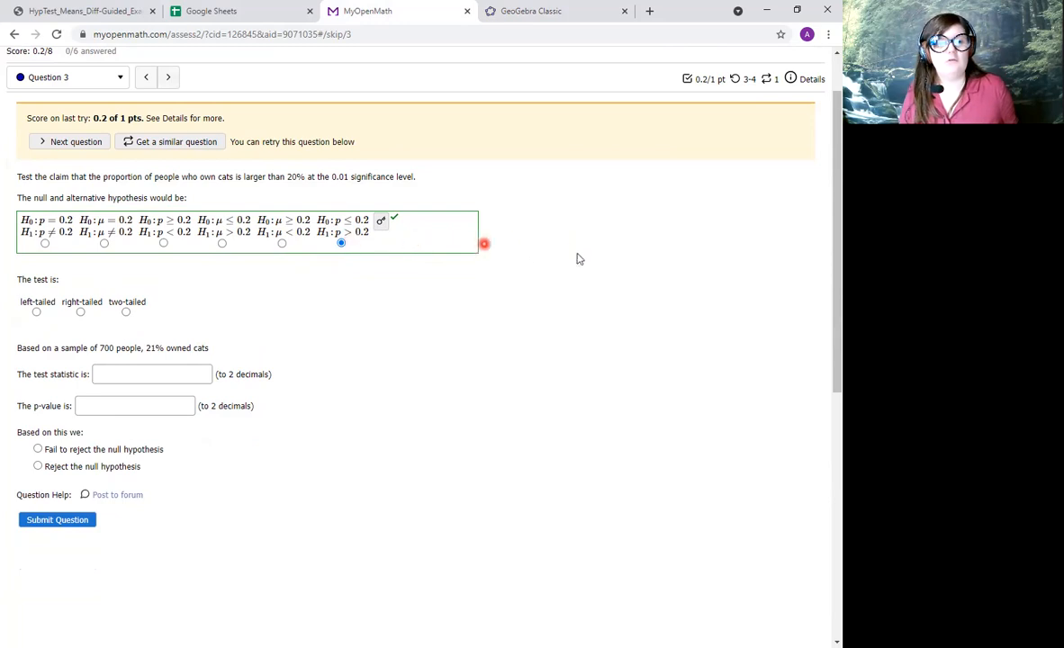
pyautogui.click(73, 521)
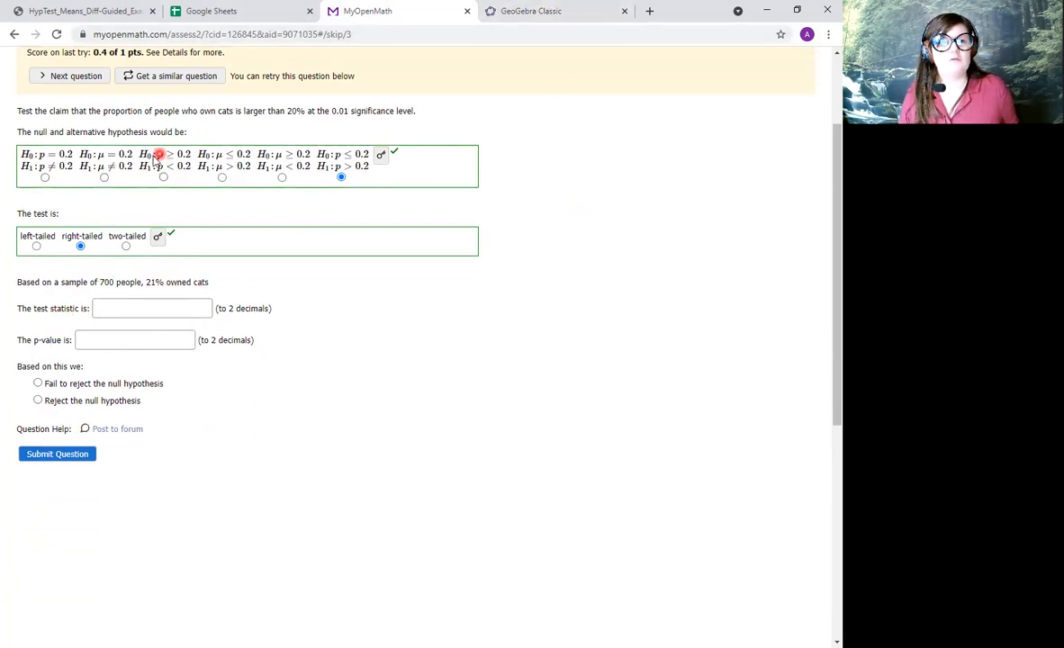
# Set up a Z Test of a Proportion in GeoGebra with the greater-than alternative hypothesis.
pyautogui.click(540, 11)
pyautogui.click(126, 128)
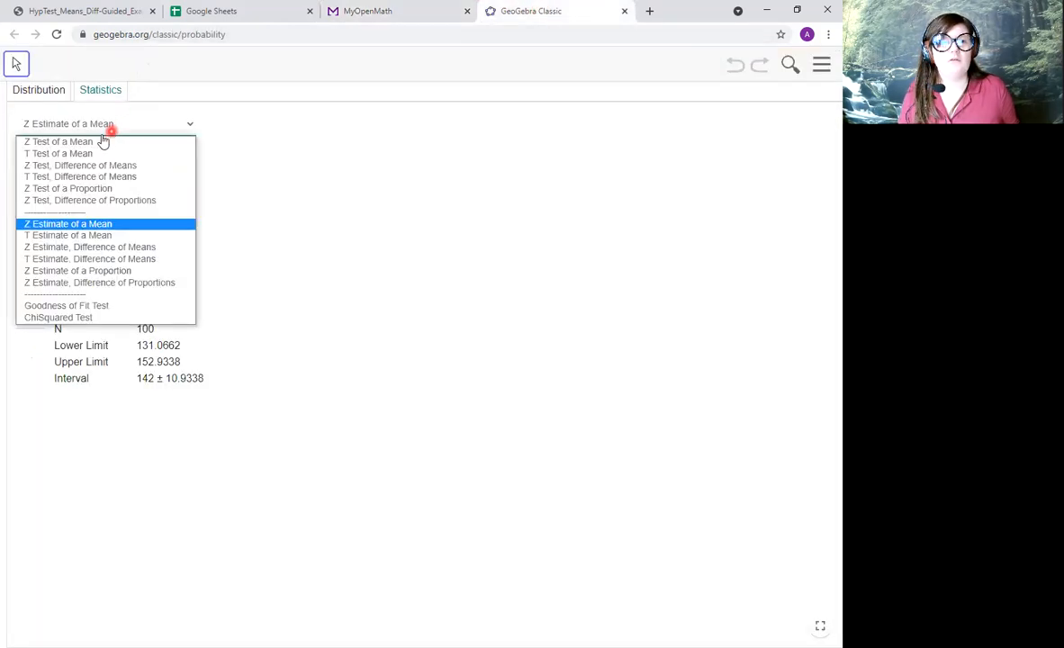
pyautogui.click(144, 191)
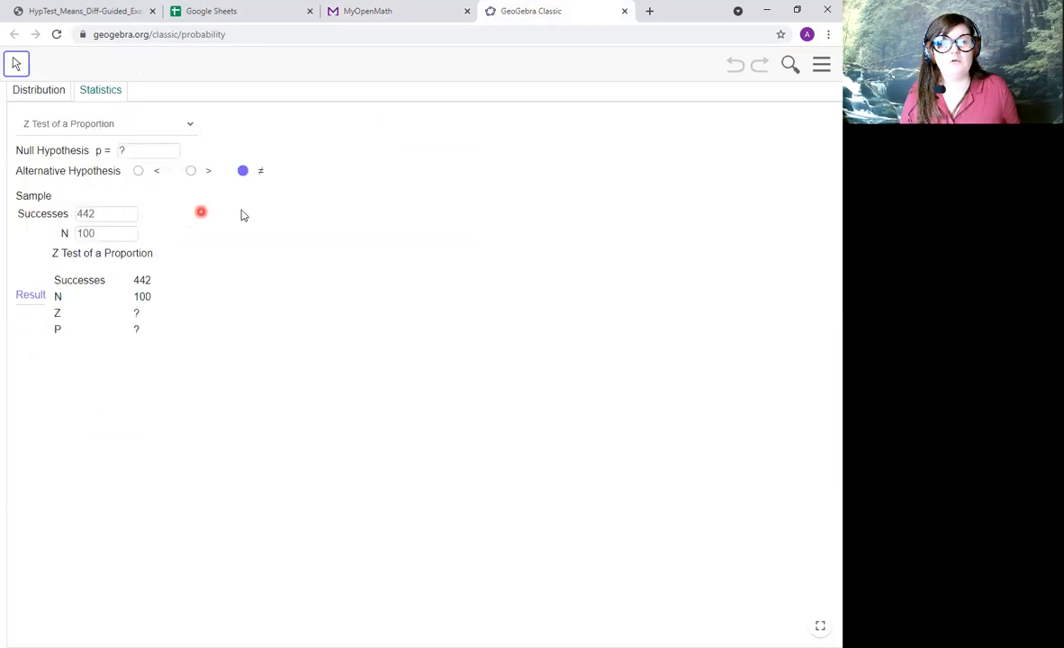
pyautogui.click(191, 172)
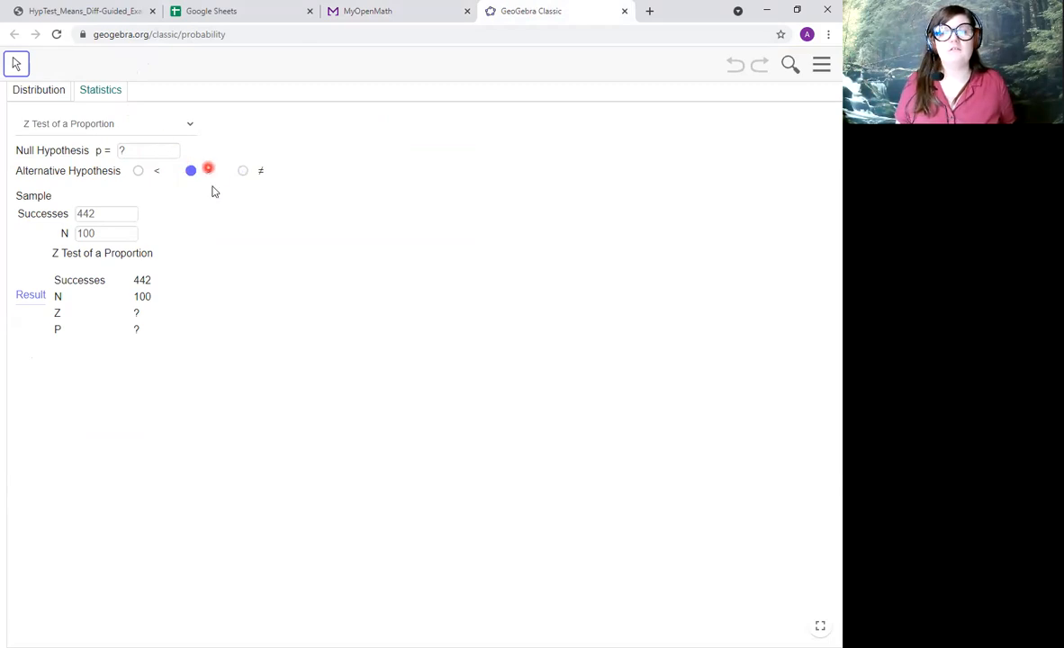
# Enter the cat-owner sample from Question 3 into the GeoGebra test, with N as 700 and Successes as 147.
pyautogui.click(374, 11)
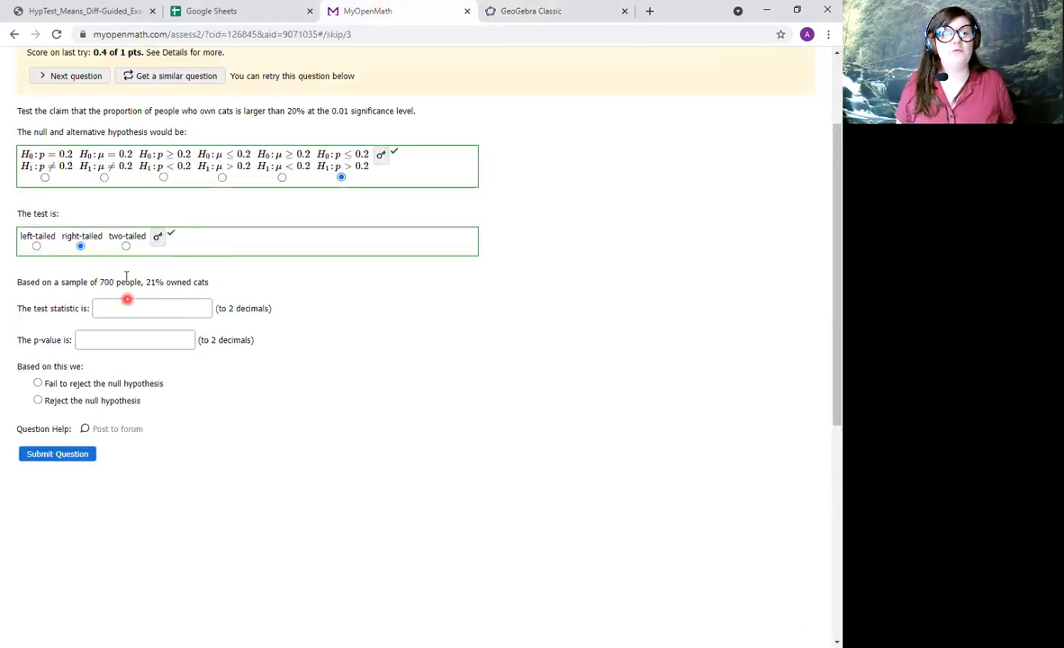
pyautogui.click(510, 11)
pyautogui.click(115, 233)
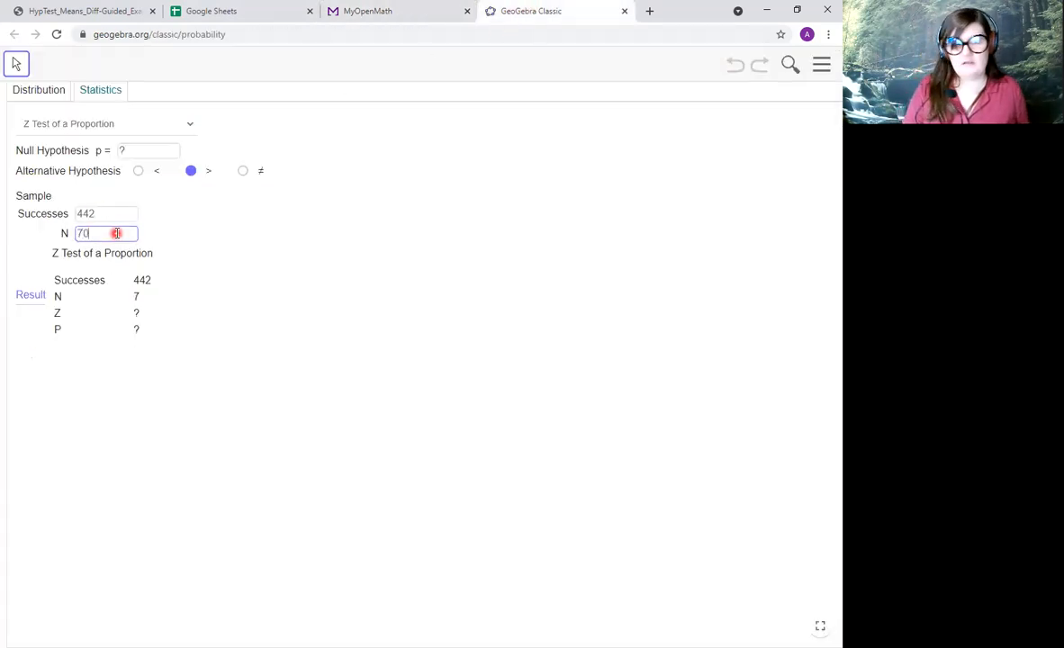
pyautogui.click(375, 11)
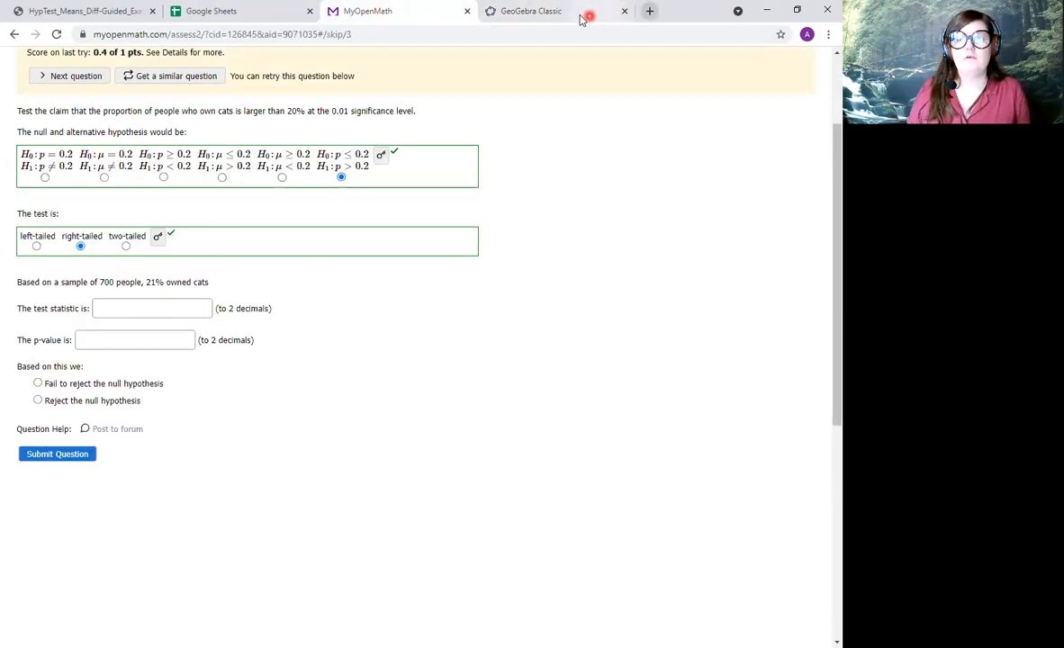
pyautogui.click(551, 13)
pyautogui.doubleClick(120, 217)
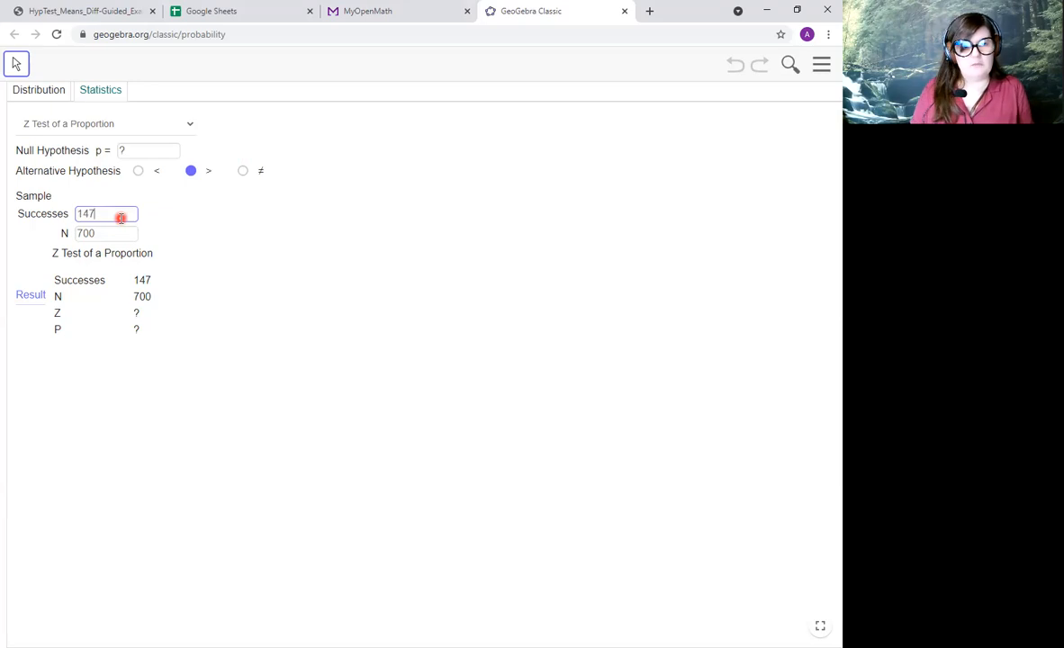
pyautogui.click(94, 218)
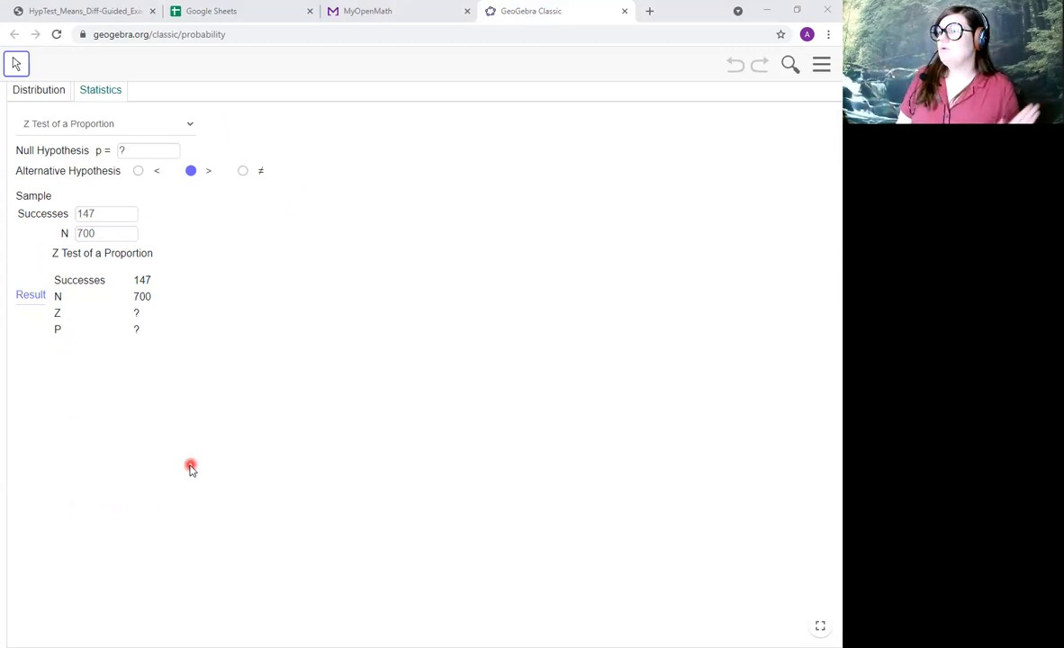
# Set the null hypothesis p to 0.2 in GeoGebra, try the less-than alternative, and restore the greater-than alternative.
pyautogui.click(367, 13)
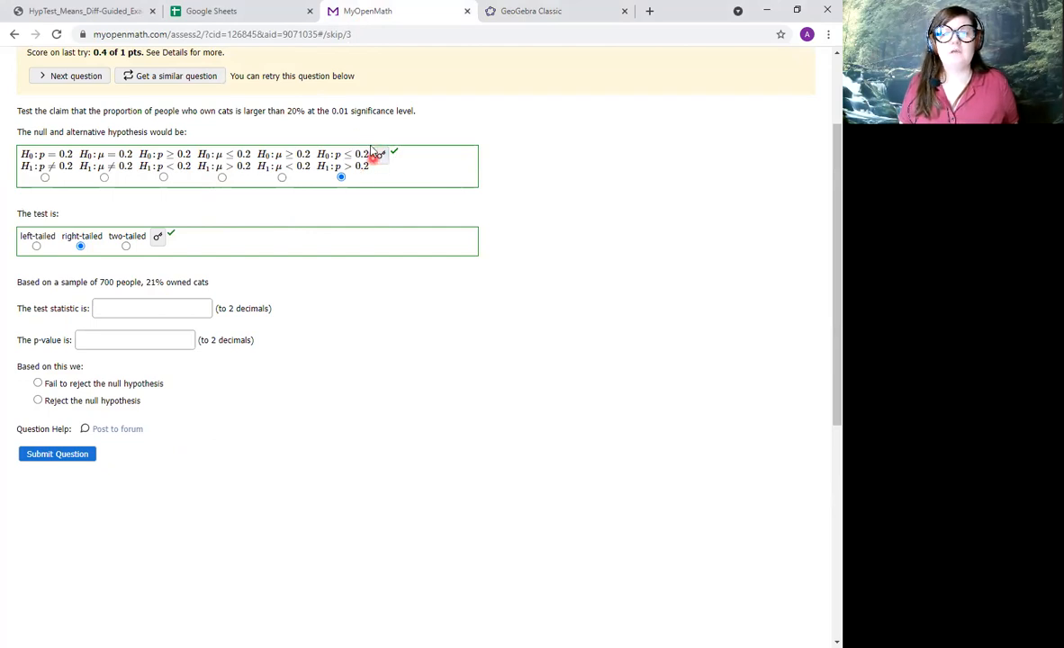
pyautogui.click(539, 12)
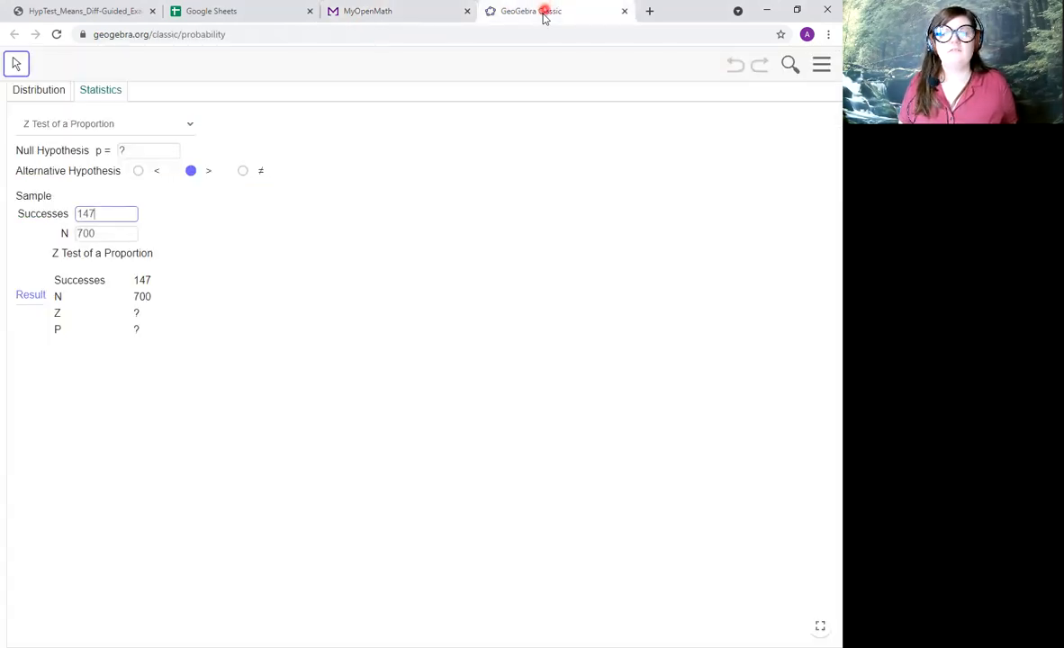
pyautogui.click(150, 155)
pyautogui.write('0.2')
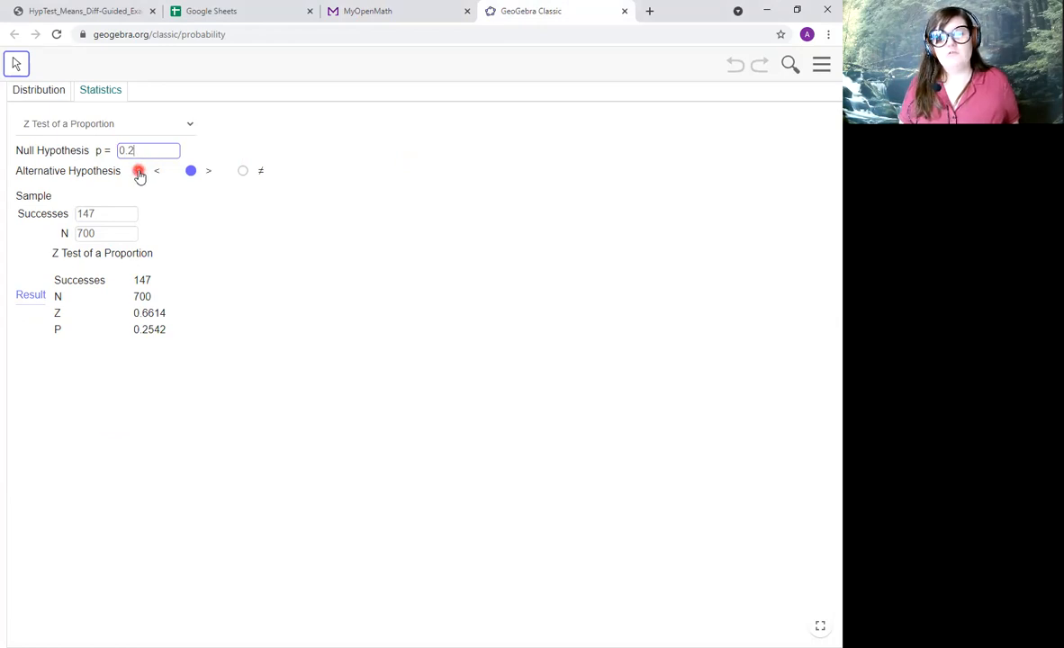
pyautogui.click(140, 172)
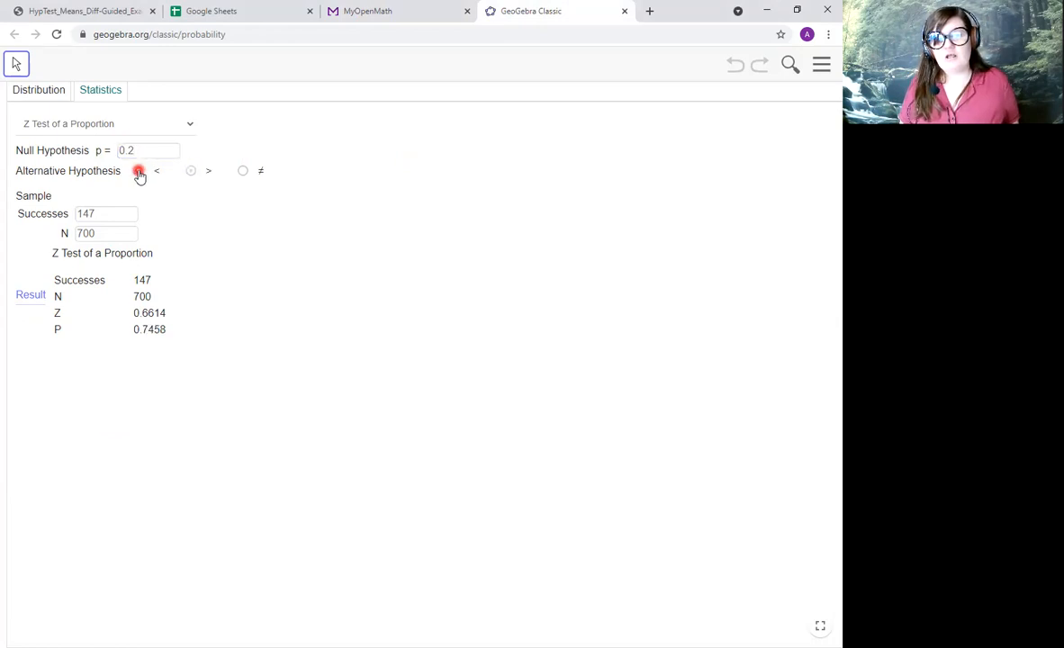
pyautogui.click(192, 174)
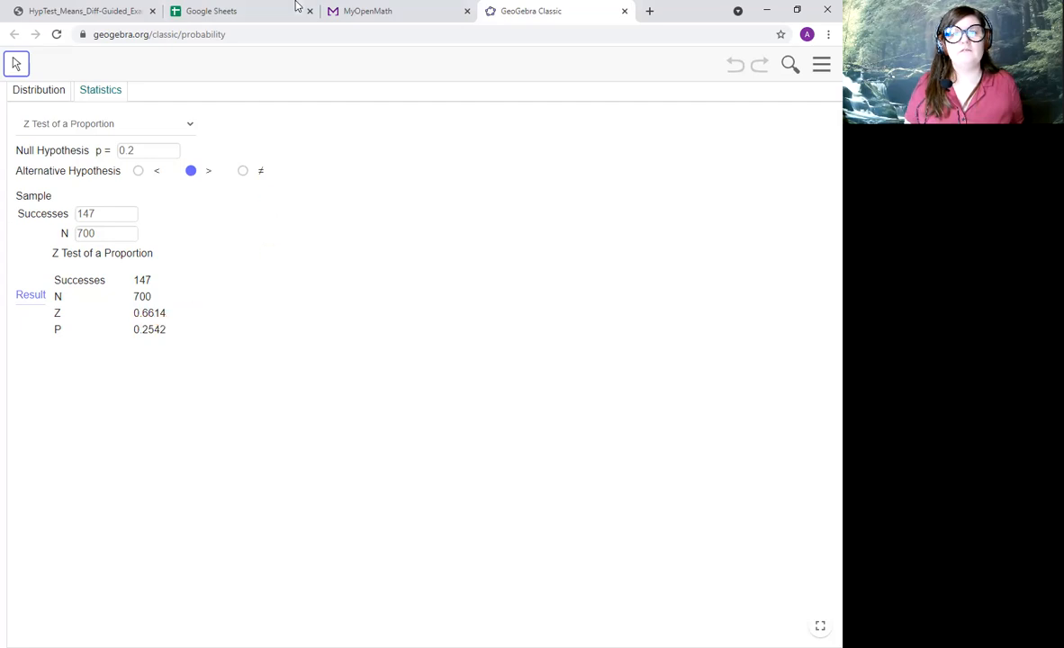
# Enter 0.66 as the test statistic in MyOpenMath Question 3 and submit it.
pyautogui.click(369, 11)
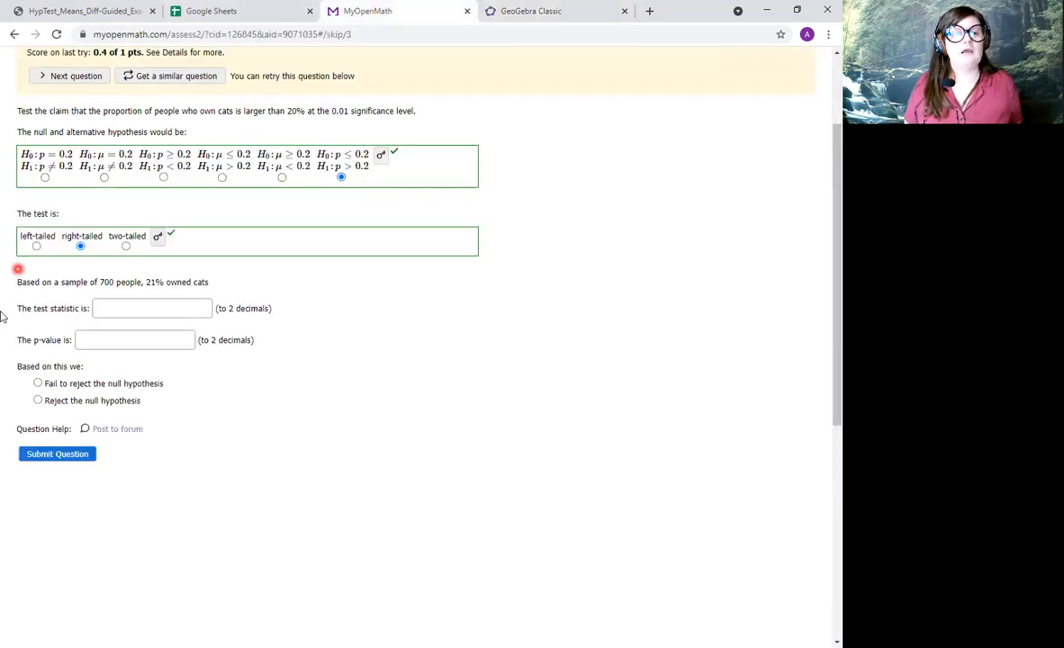
pyautogui.click(126, 310)
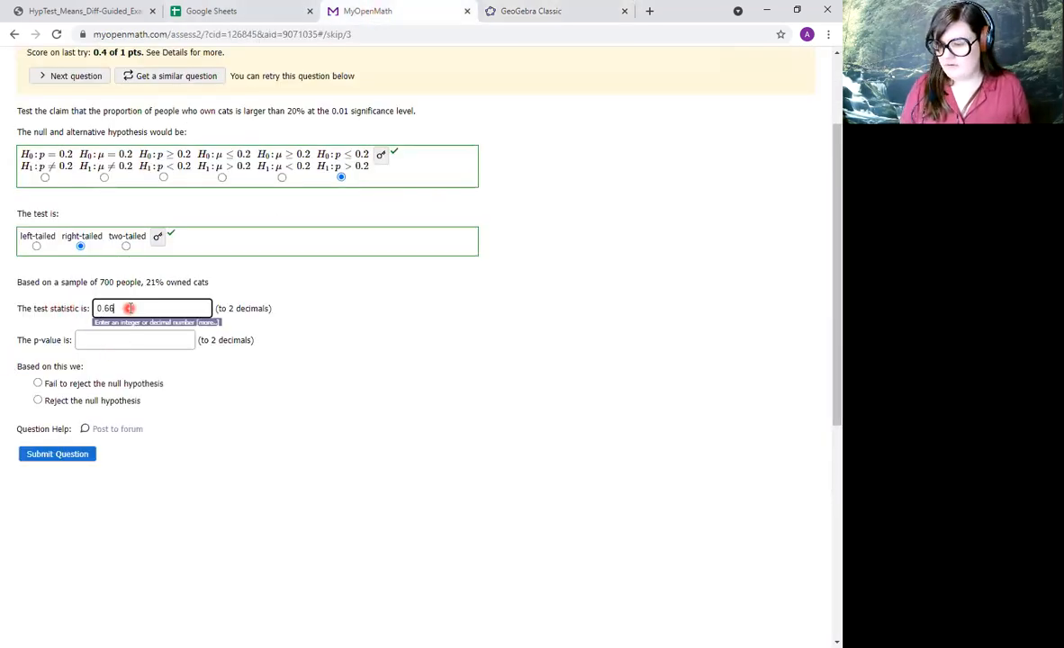
pyautogui.click(559, 11)
pyautogui.click(405, 12)
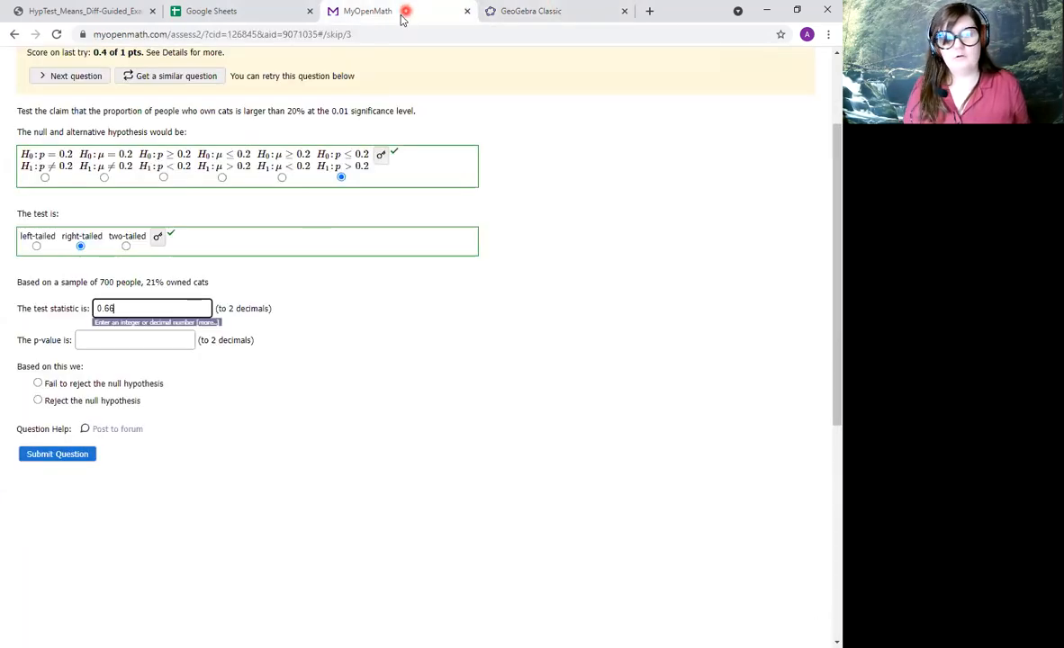
pyautogui.click(58, 455)
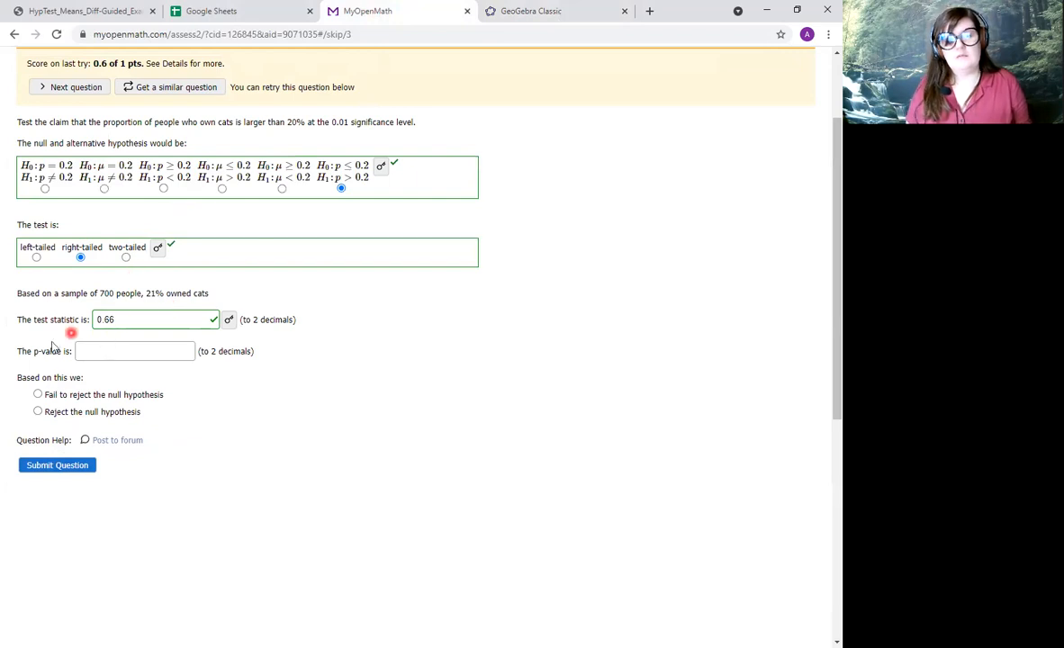
# Check the GeoGebra result, then submit 0.25 as the p-value and "Fail to reject the null hypothesis" as the conclusion in Question 3.
pyautogui.click(553, 16)
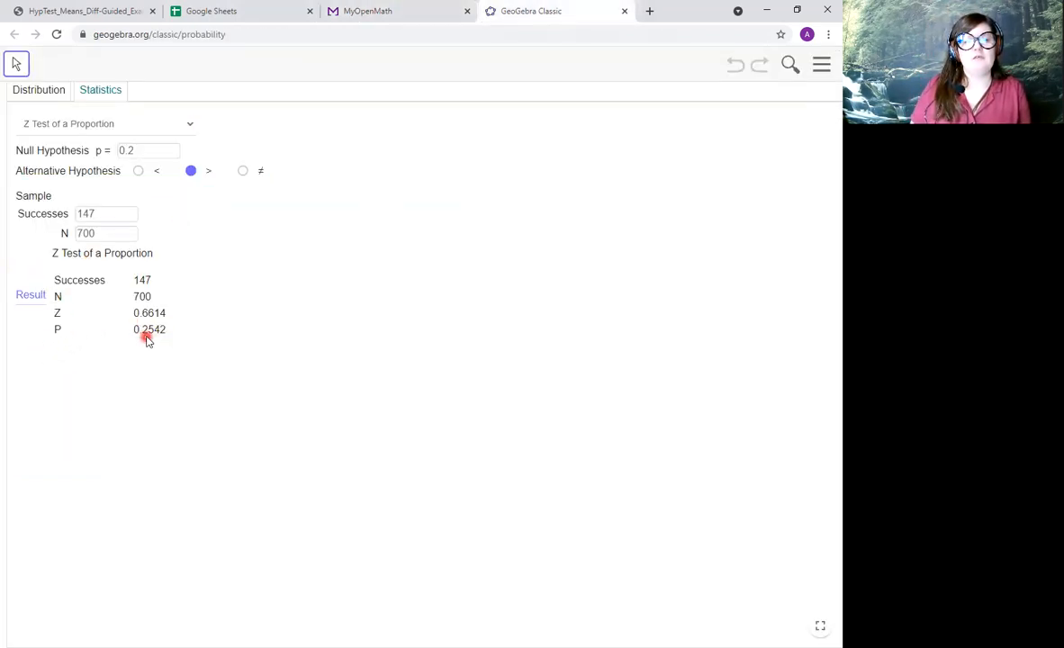
pyautogui.click(407, 11)
pyautogui.click(95, 351)
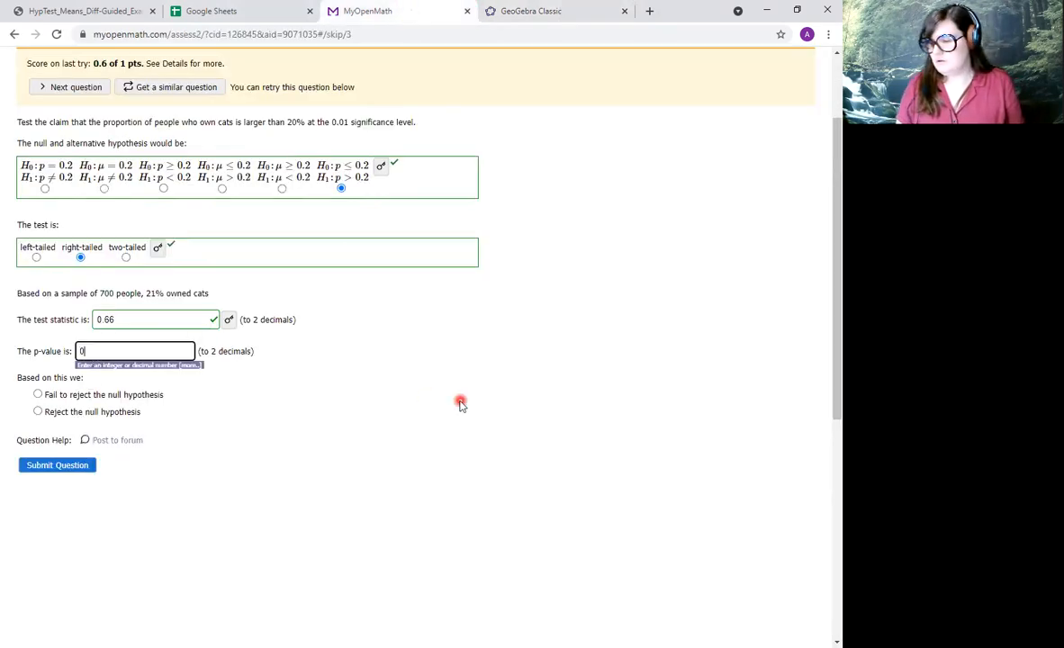
pyautogui.click(54, 466)
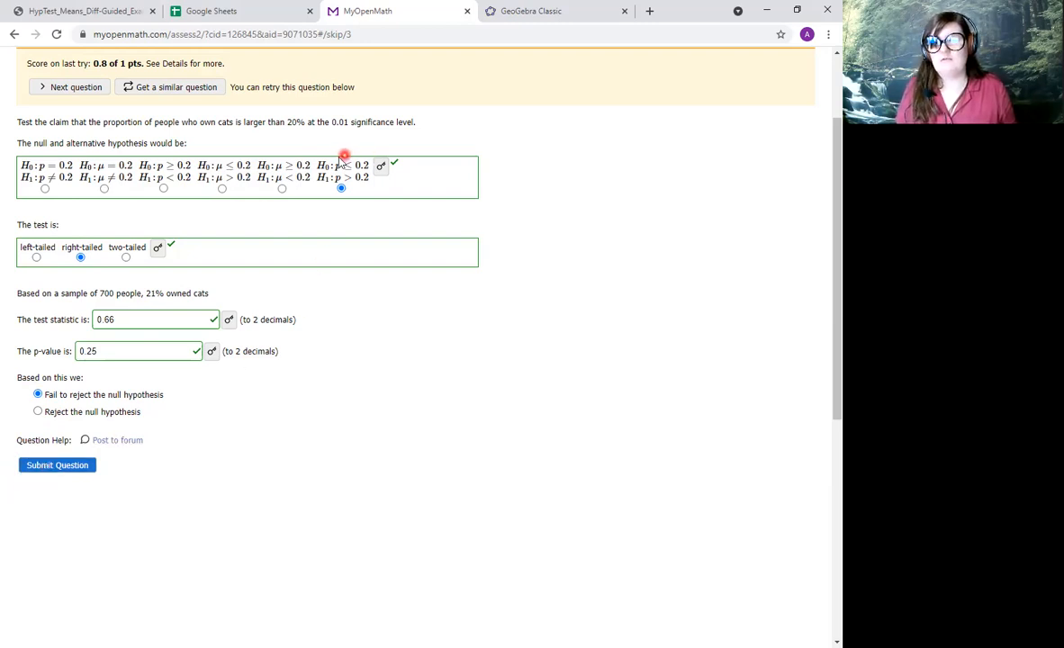
pyautogui.click(63, 465)
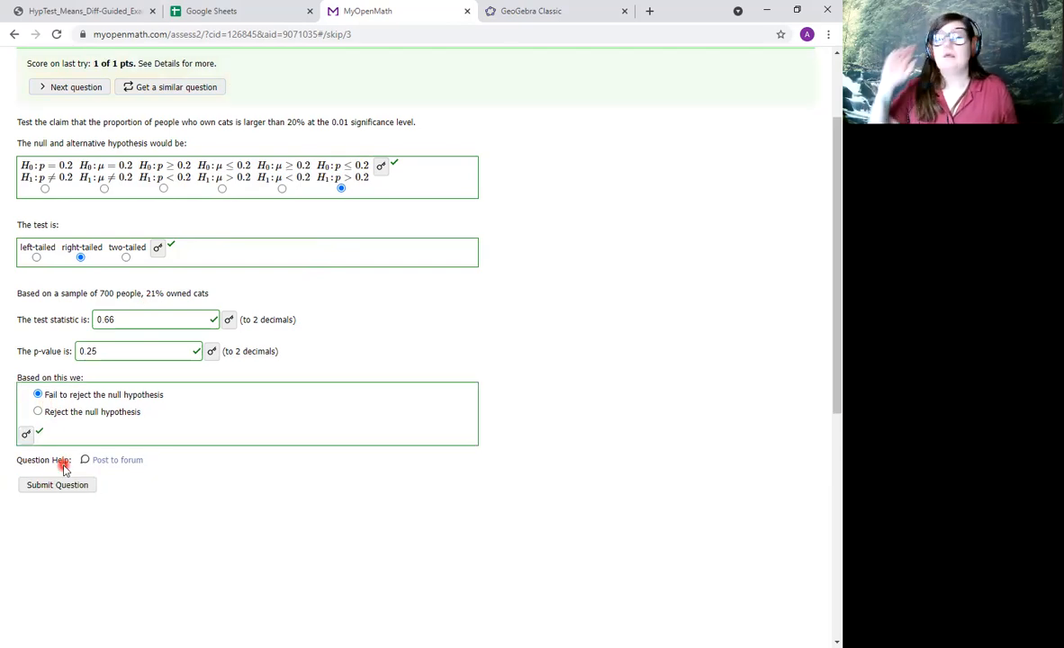
# Switch to the HypTest_Means_Diff-Guided_Examples PDF with the senators' mean age problem.
pyautogui.scroll(1, 154, 378)
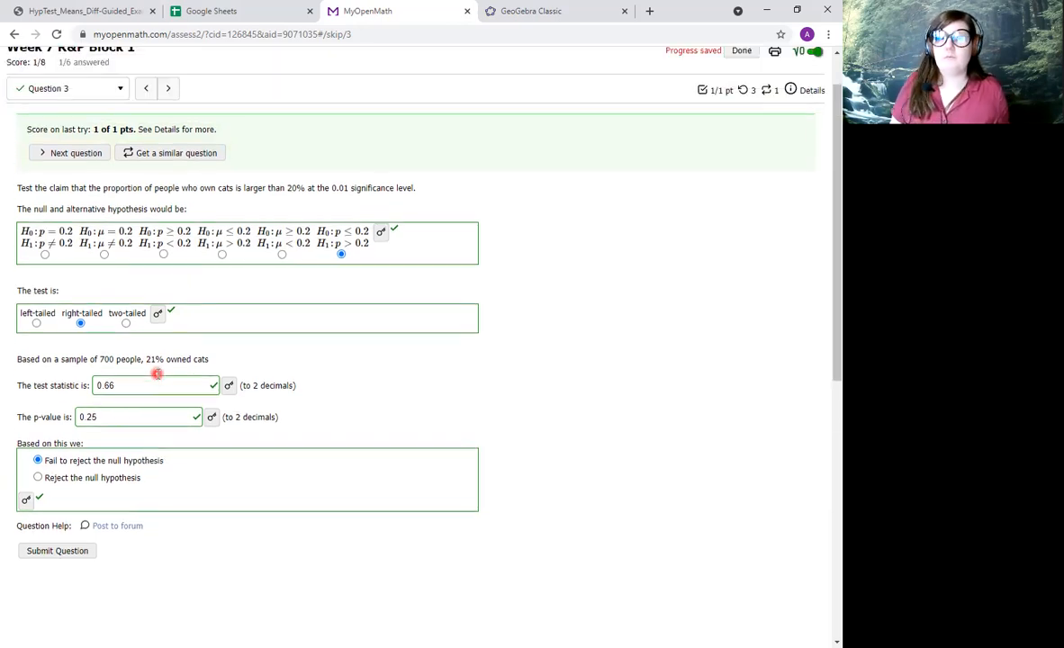
pyautogui.scroll(1, 120, 251)
pyautogui.click(113, 12)
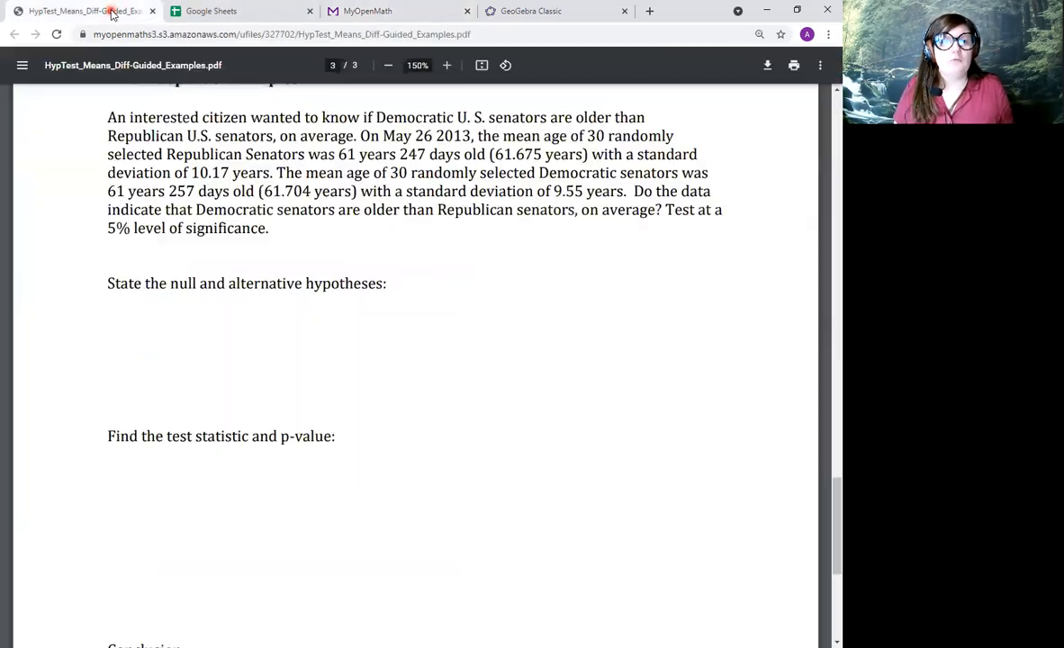
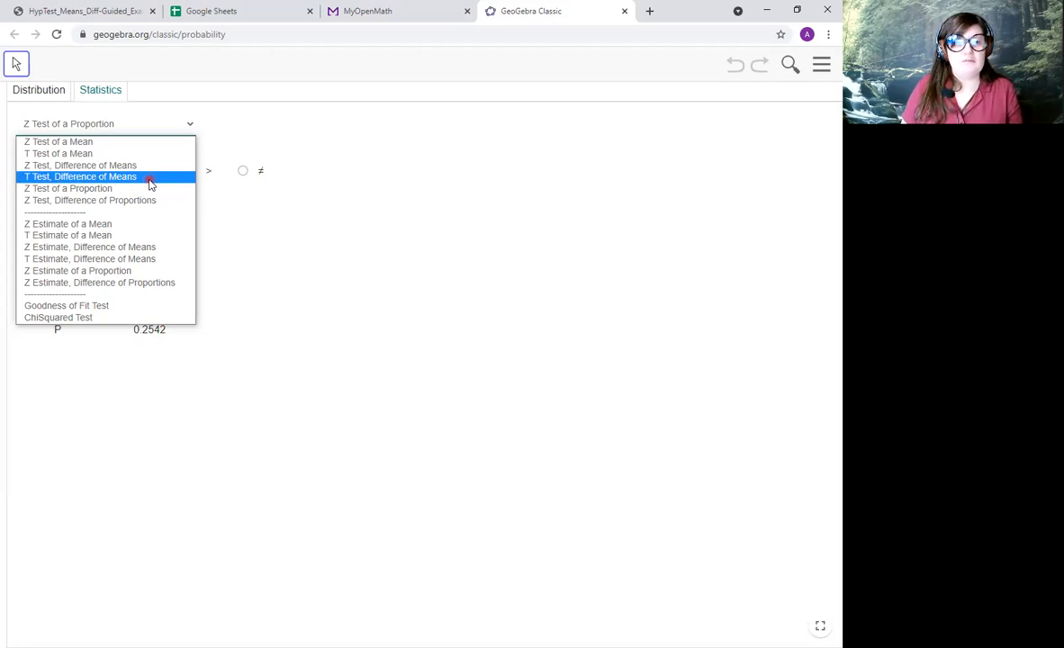
# Choose T Test, Difference of Means in GeoGebra's statistics calculator, keeping 0 as the null hypothesis difference.
pyautogui.click(150, 182)
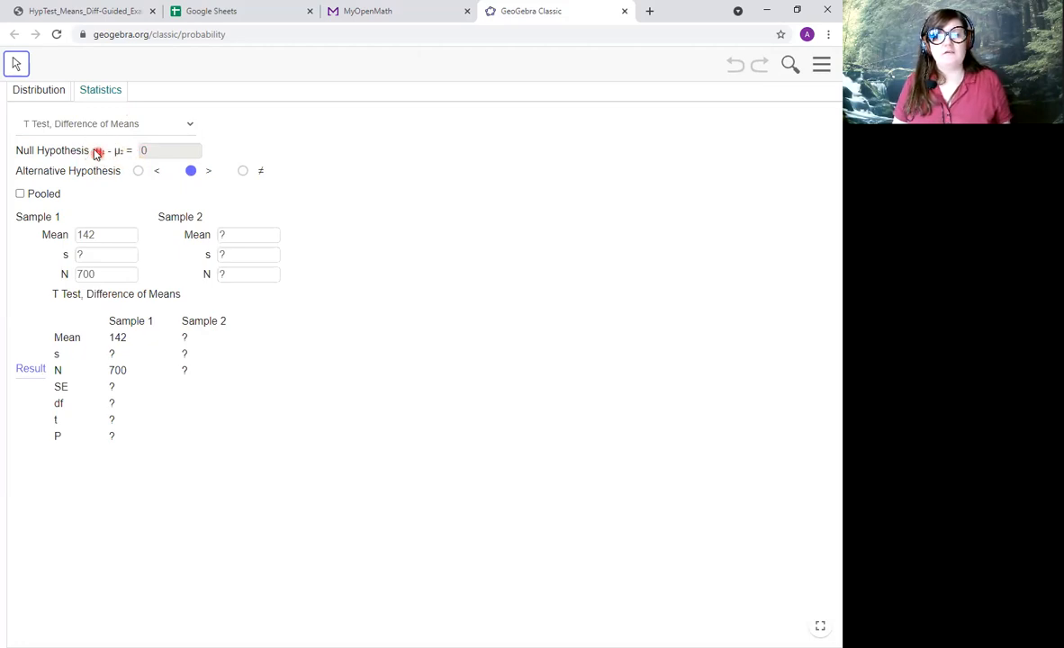
pyautogui.doubleClick(149, 153)
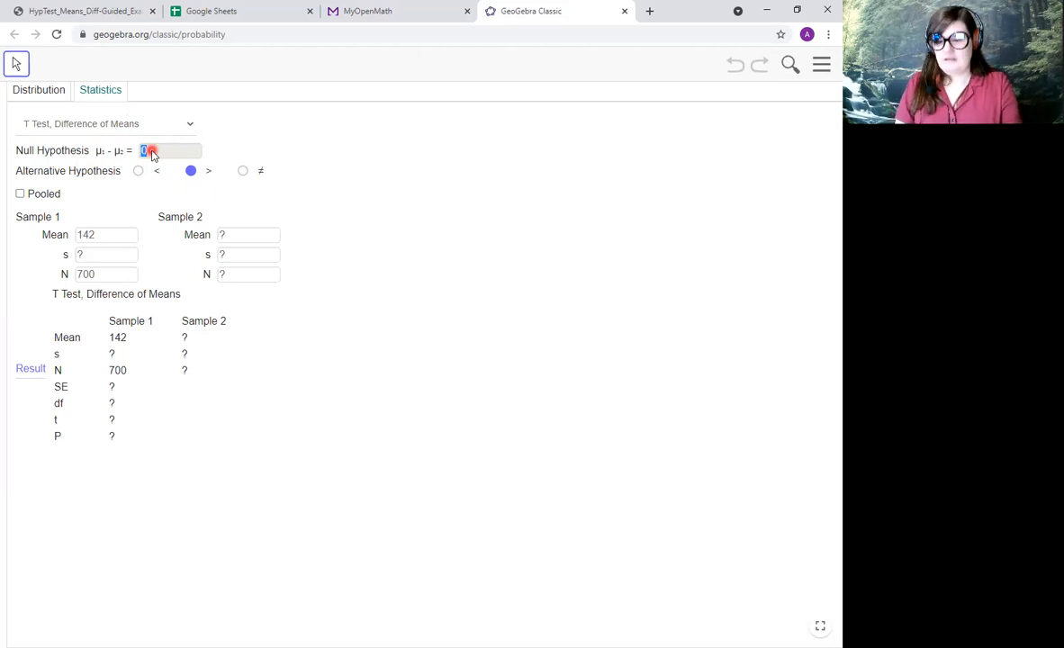
pyautogui.click(161, 150)
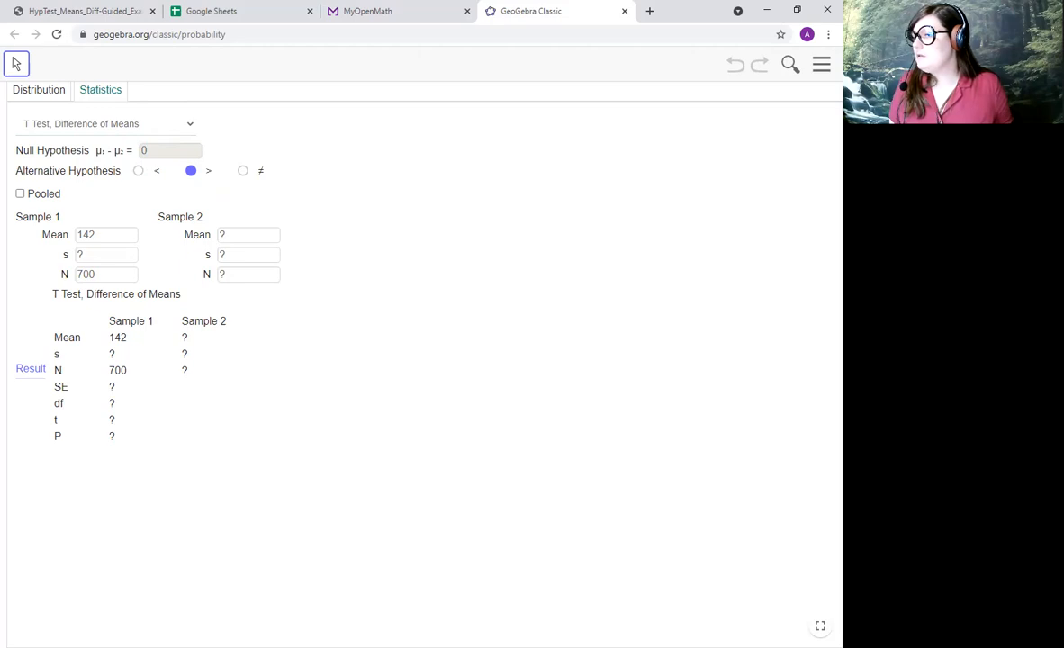
# Annotate the test setup with a handwritten "μ1 > μ2" and arrows, circling the null hypothesis expression and the greater-than alternative.
pyautogui.moveTo(379, 166); pyautogui.dragTo(425, 157)
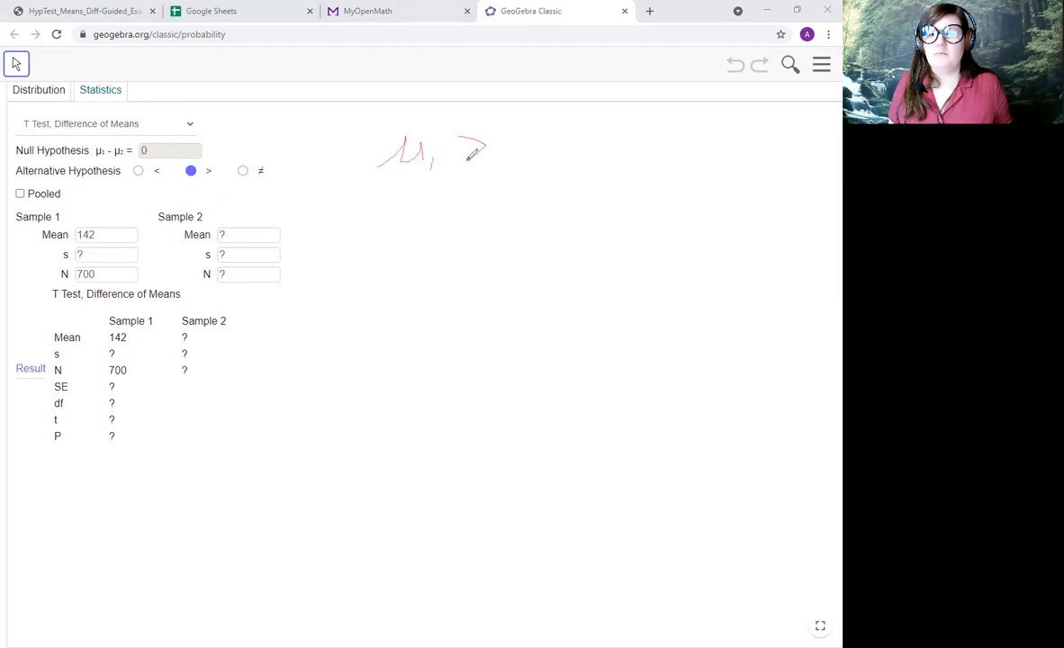
pyautogui.moveTo(503, 170)
pyautogui.mouseDown()
pyautogui.moveTo(556, 125)
pyautogui.moveTo(600, 175)
pyautogui.mouseUp()
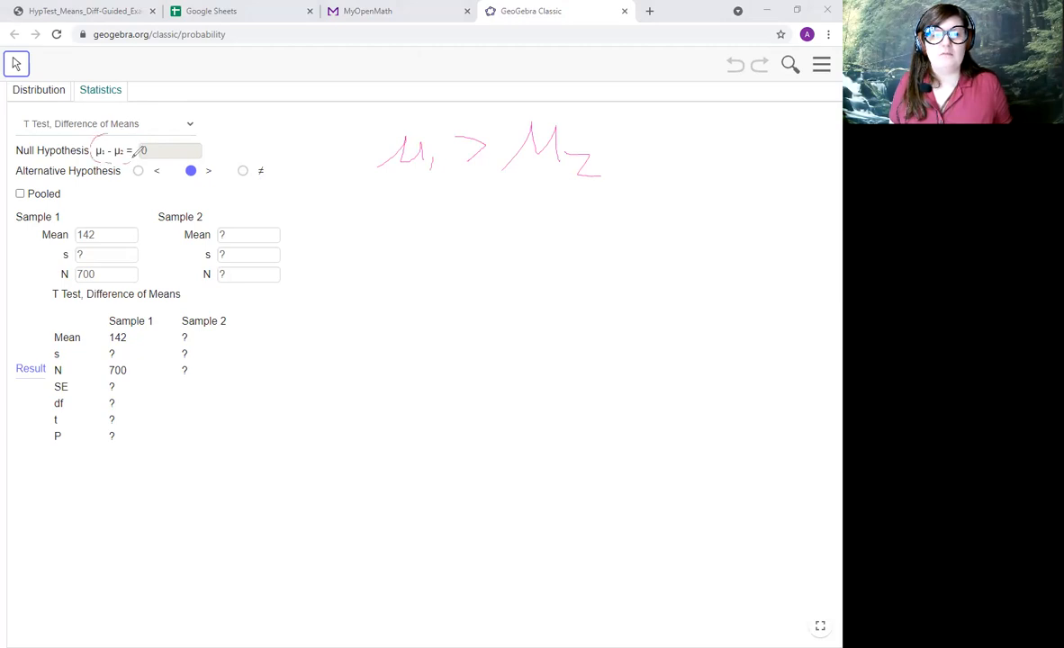
pyautogui.moveTo(107, 129); pyautogui.dragTo(109, 134)
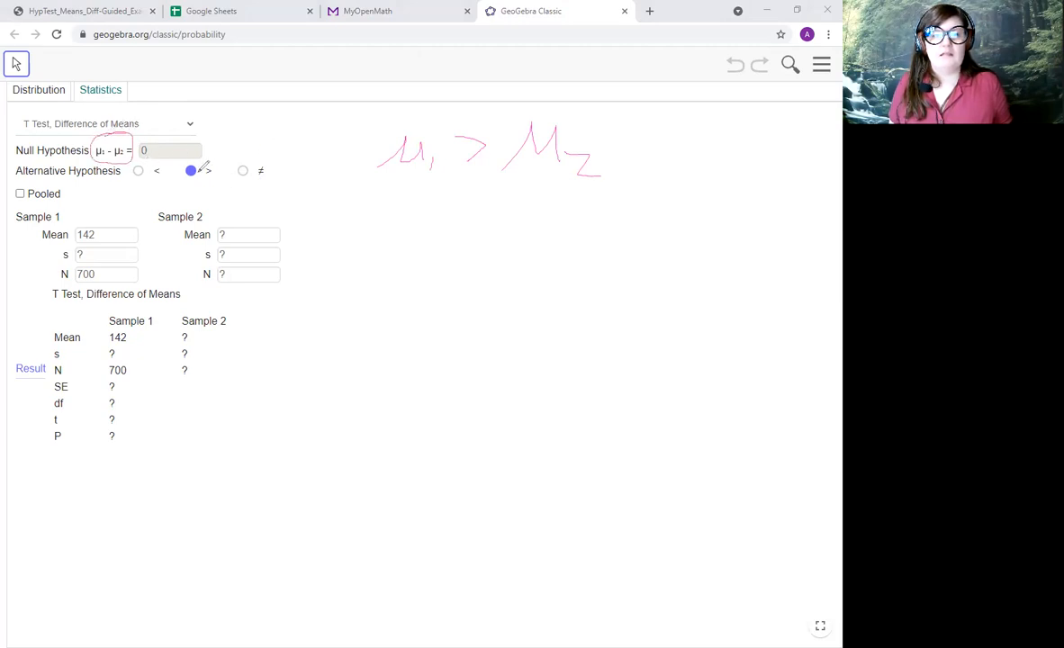
pyautogui.moveTo(206, 155)
pyautogui.mouseDown()
pyautogui.moveTo(207, 187)
pyautogui.moveTo(217, 160)
pyautogui.mouseUp()
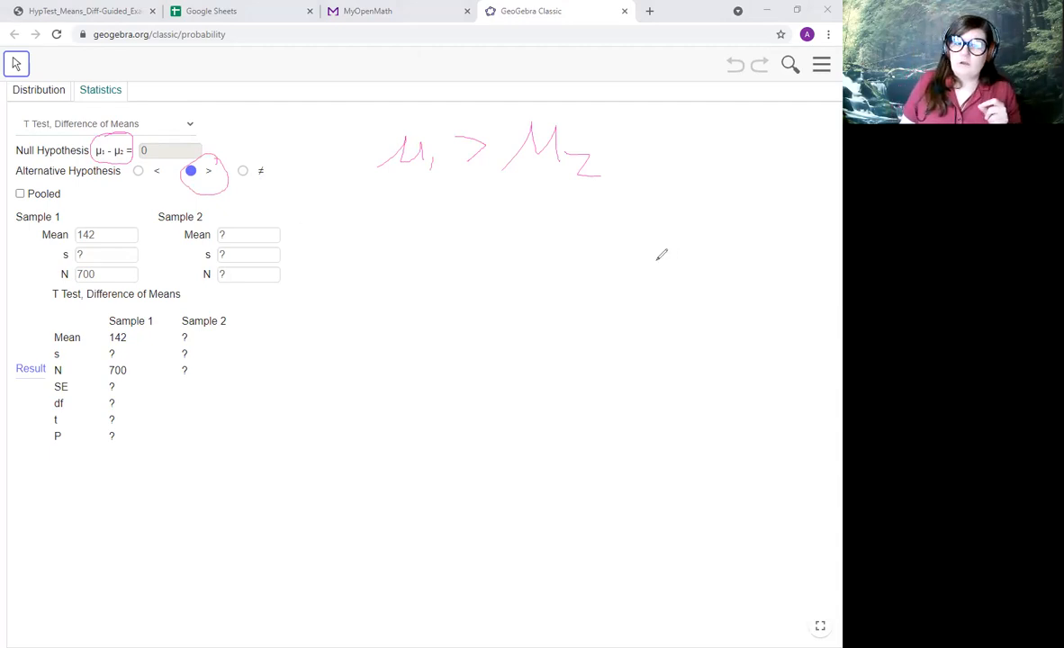
pyautogui.moveTo(421, 242)
pyautogui.mouseDown()
pyautogui.moveTo(411, 190)
pyautogui.moveTo(392, 200)
pyautogui.mouseUp()
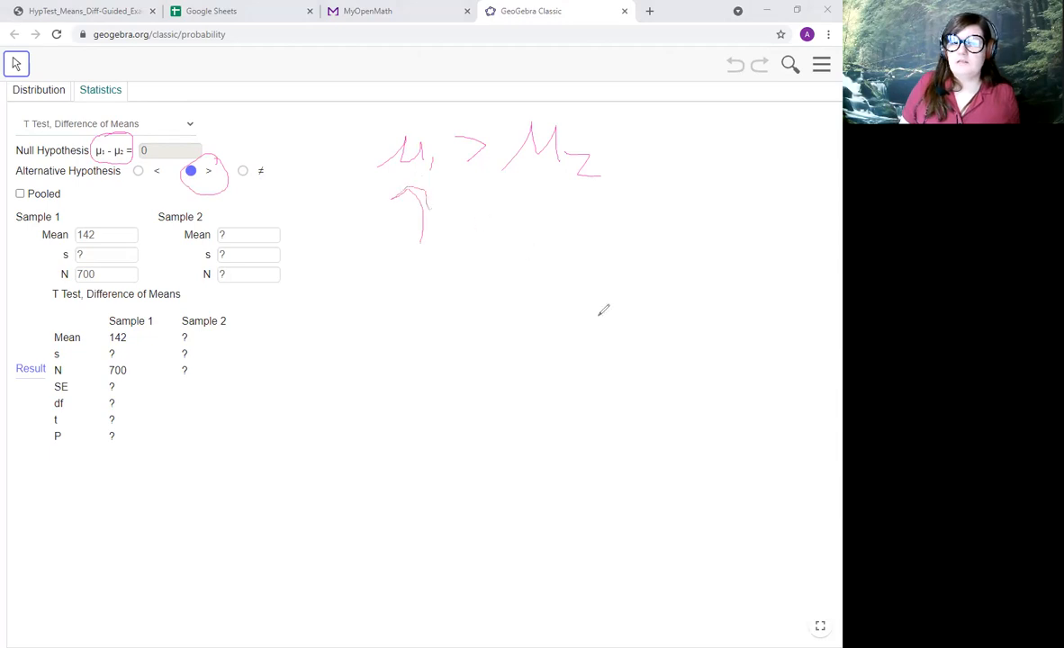
pyautogui.moveTo(557, 244)
pyautogui.mouseDown()
pyautogui.moveTo(566, 198)
pyautogui.moveTo(541, 200)
pyautogui.mouseUp()
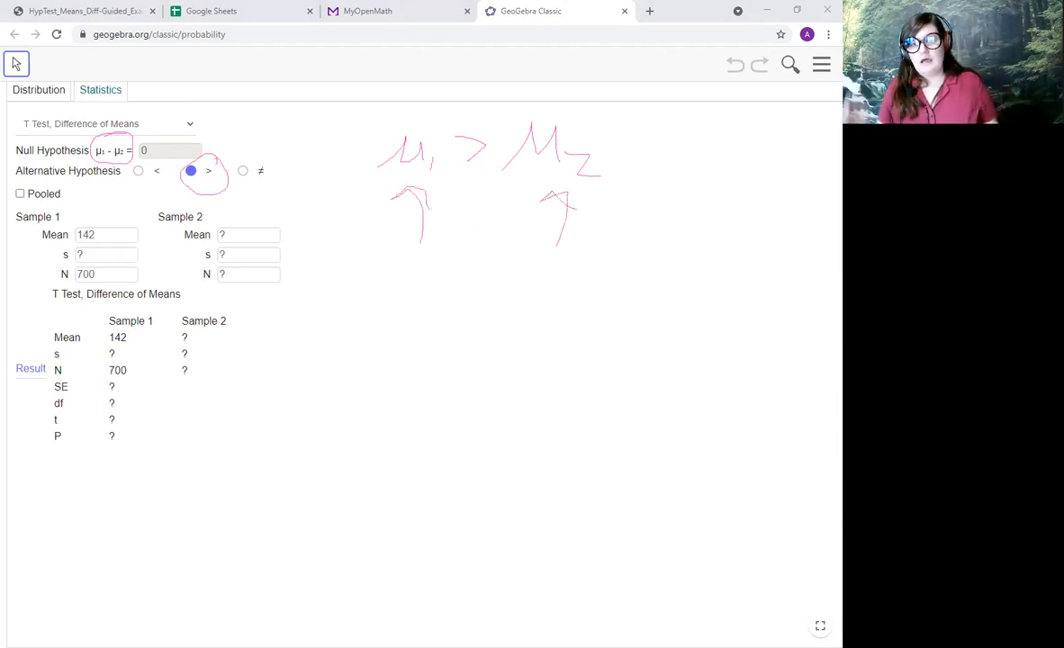
pyautogui.moveTo(459, 187)
pyautogui.mouseDown()
pyautogui.moveTo(492, 167)
pyautogui.moveTo(477, 225)
pyautogui.mouseUp()
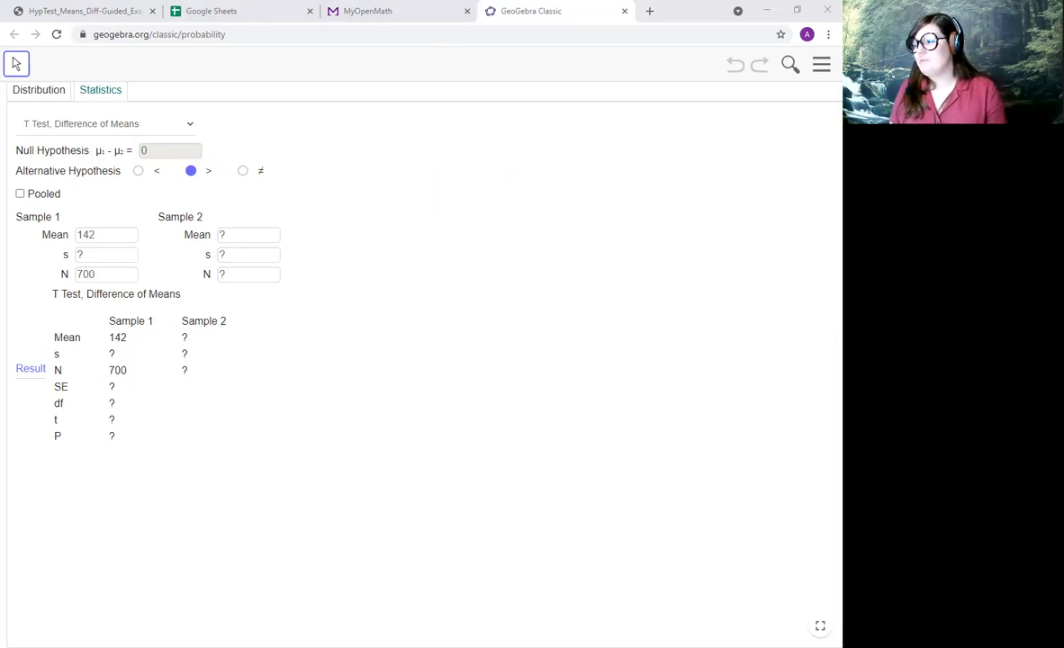
# Place the guided-examples PDF tab beside GeoGebra and copy the Republican senators' mean, 61.675, into Sample 2's mean.
pyautogui.click(387, 16)
pyautogui.moveTo(72, 12); pyautogui.dragTo(396, 15)
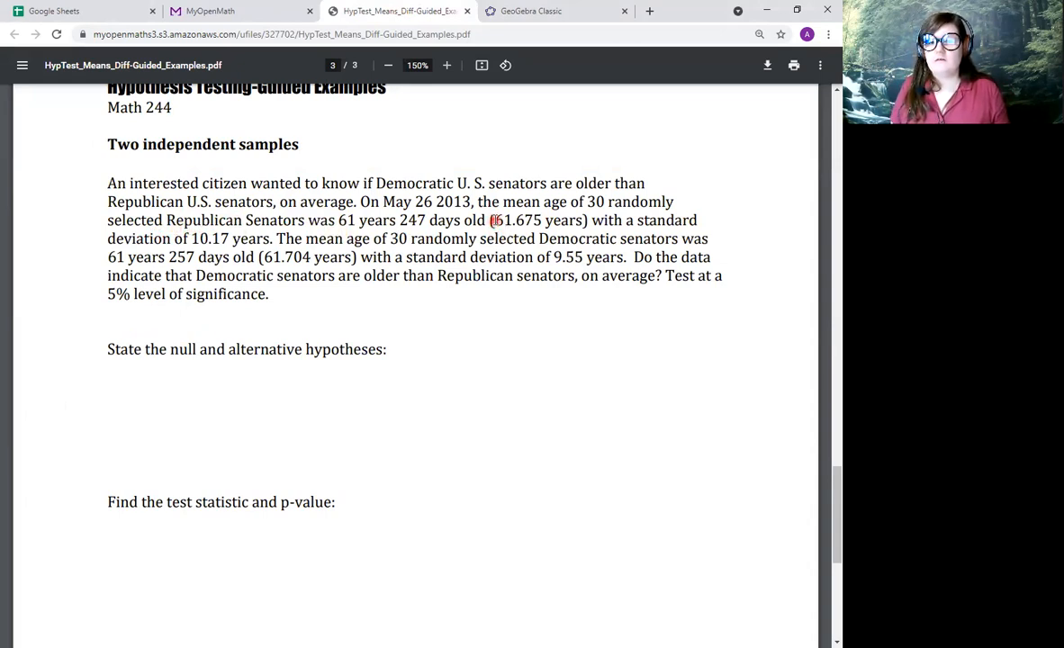
pyautogui.moveTo(490, 220); pyautogui.dragTo(537, 220)
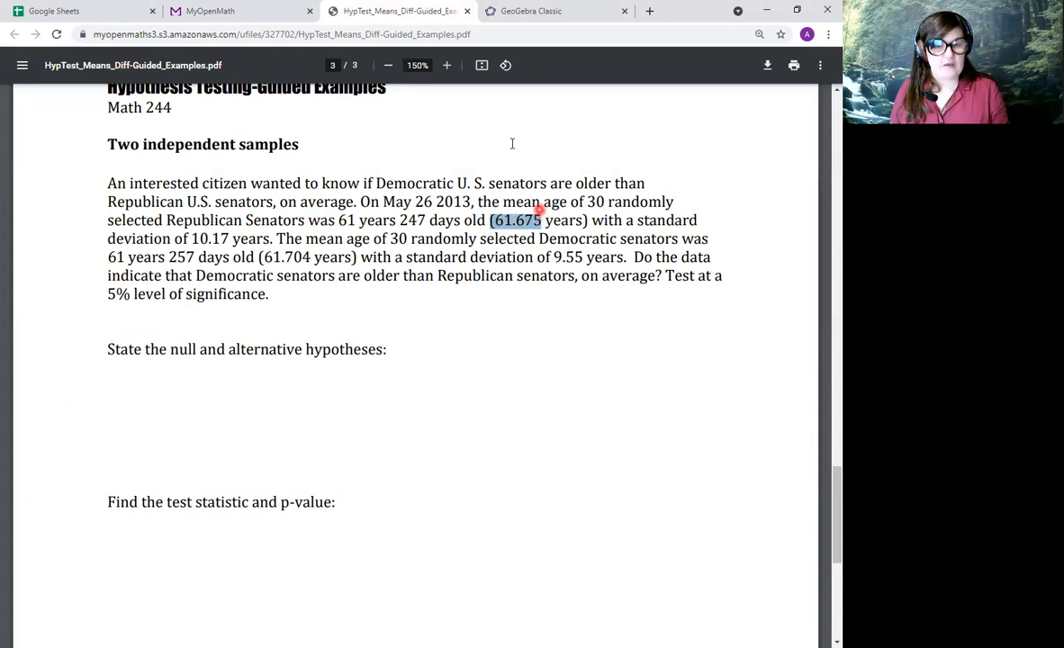
pyautogui.click(508, 11)
pyautogui.click(253, 234)
pyautogui.write('(61.675')
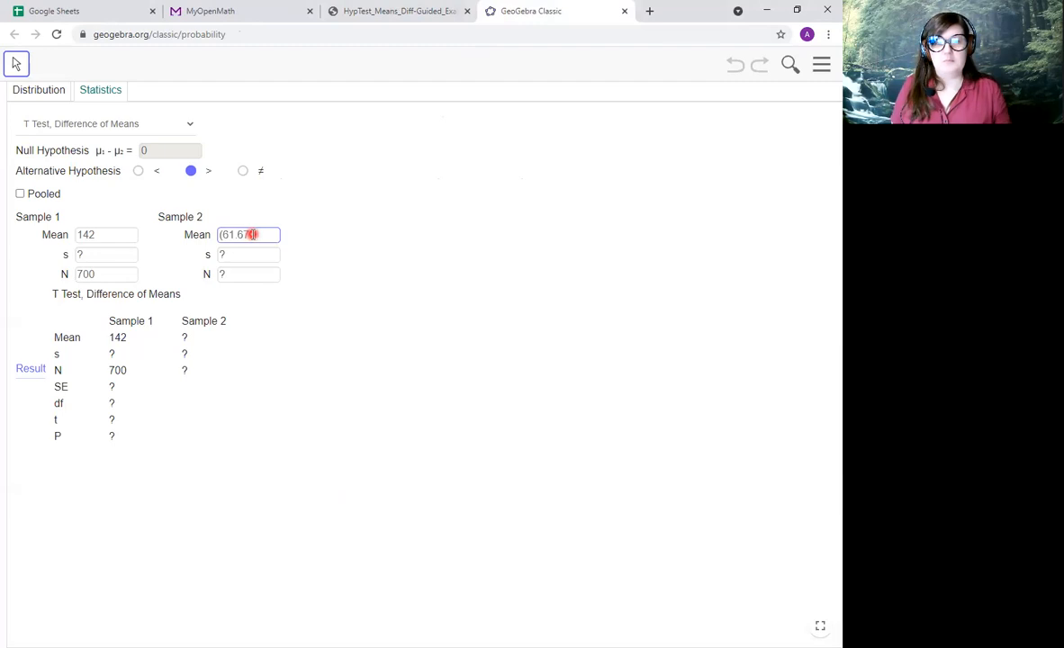
pyautogui.click(221, 235)
pyautogui.press('Delete')
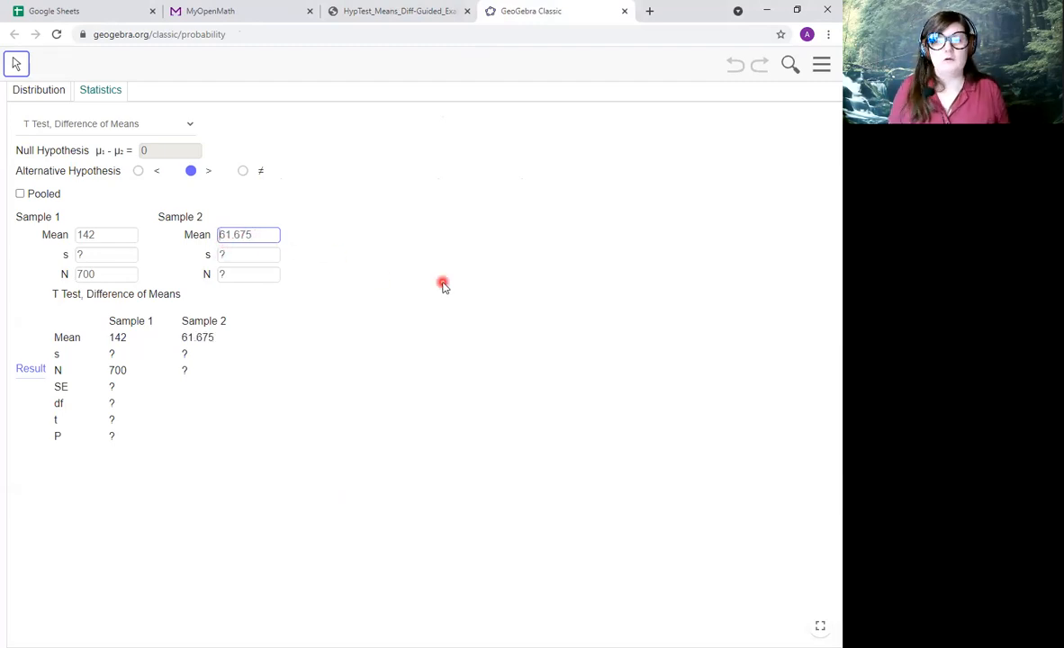
# Transfer the Republican senators' standard deviation 10.17 and sample size 30 from the PDF to Sample 2 in GeoGebra.
pyautogui.click(416, 11)
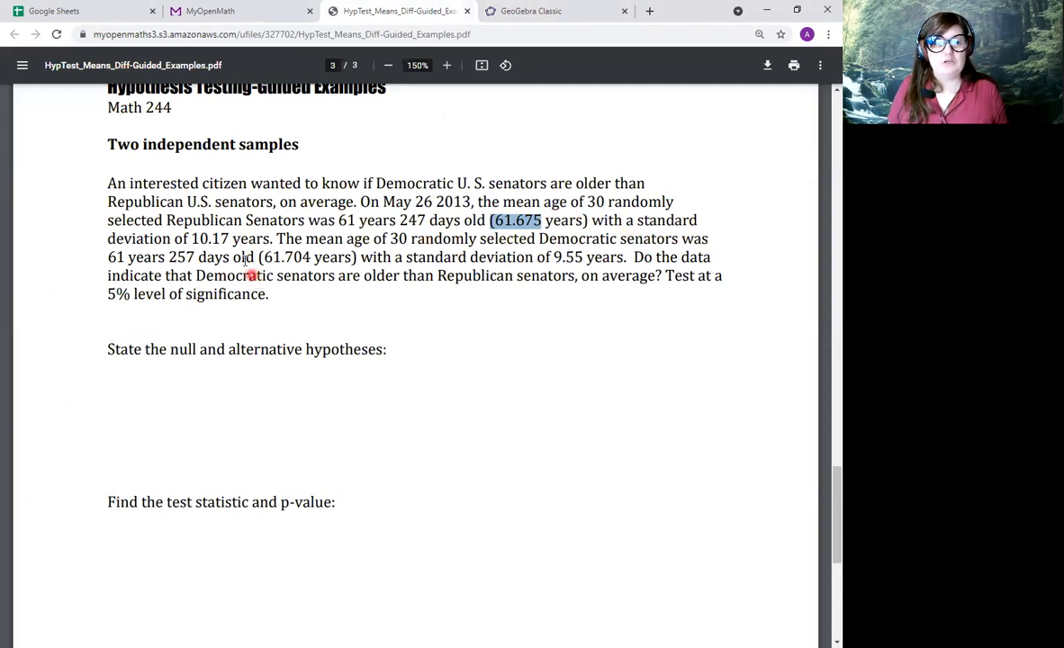
pyautogui.moveTo(191, 238); pyautogui.dragTo(223, 238)
pyautogui.hotkey('ctrl', 'c')
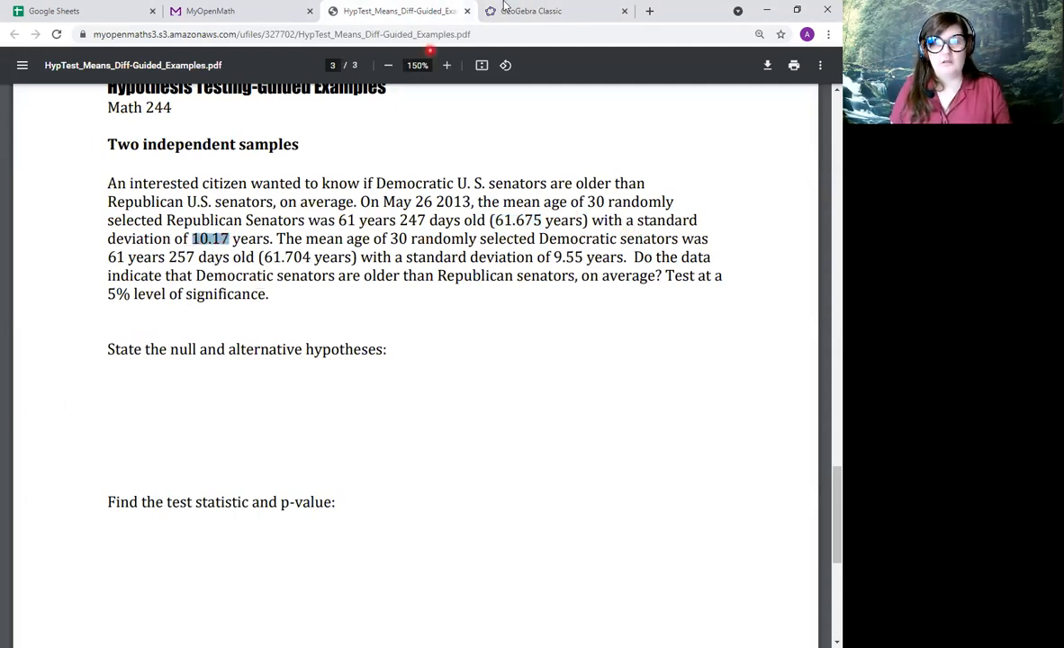
pyautogui.click(531, 11)
pyautogui.click(255, 255)
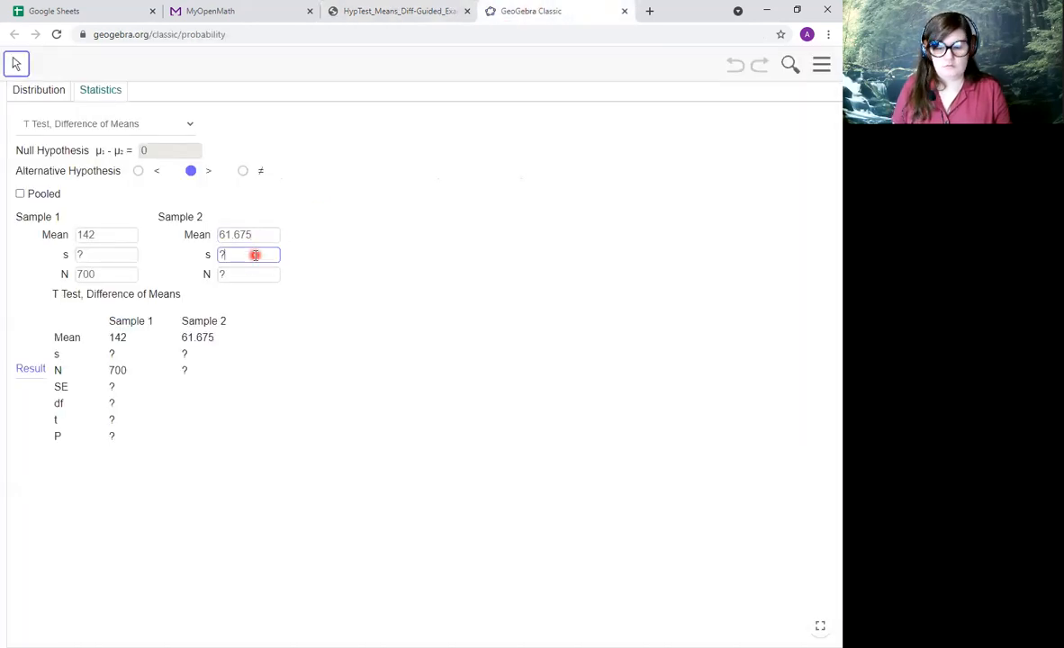
pyautogui.hotkey('ctrl', 'v')
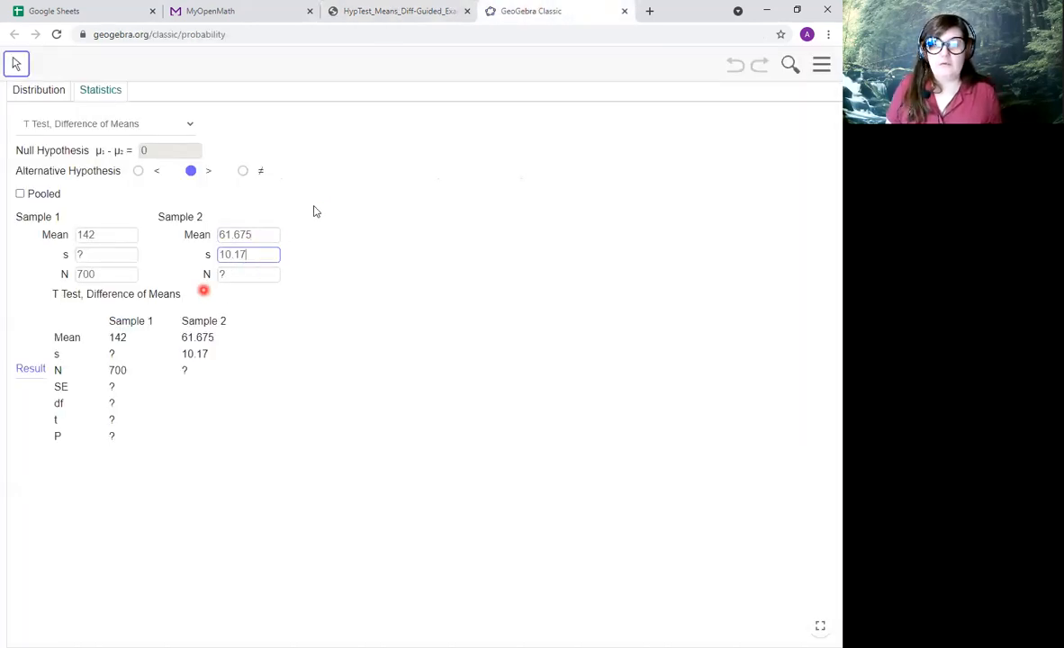
pyautogui.click(385, 11)
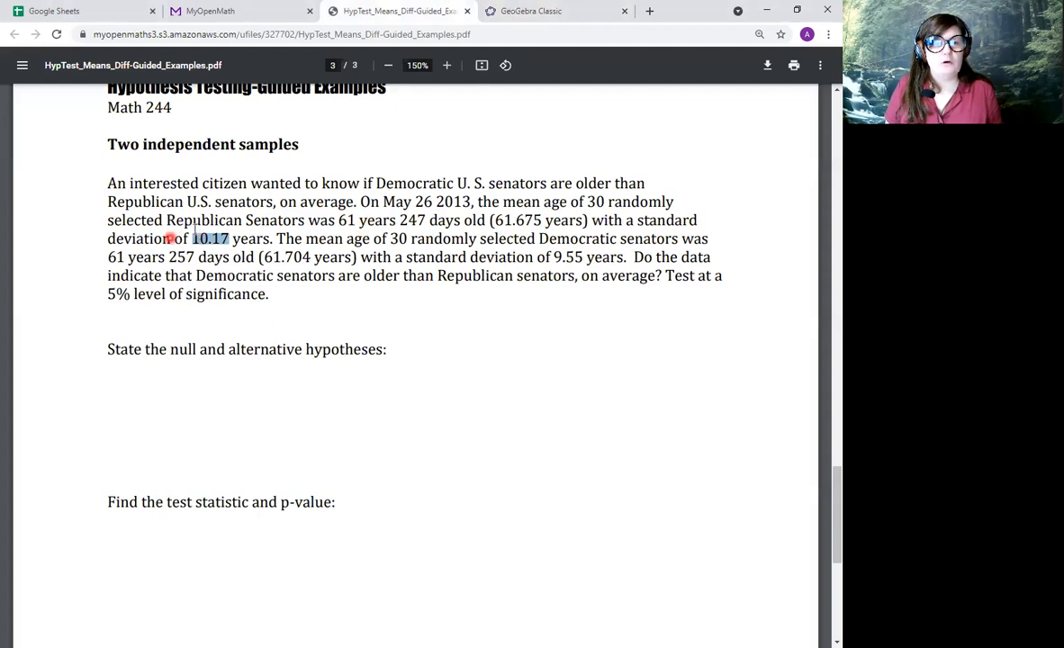
pyautogui.moveTo(586, 200)
pyautogui.mouseDown()
pyautogui.moveTo(621, 201)
pyautogui.moveTo(604, 201)
pyautogui.mouseUp()
pyautogui.click(551, 13)
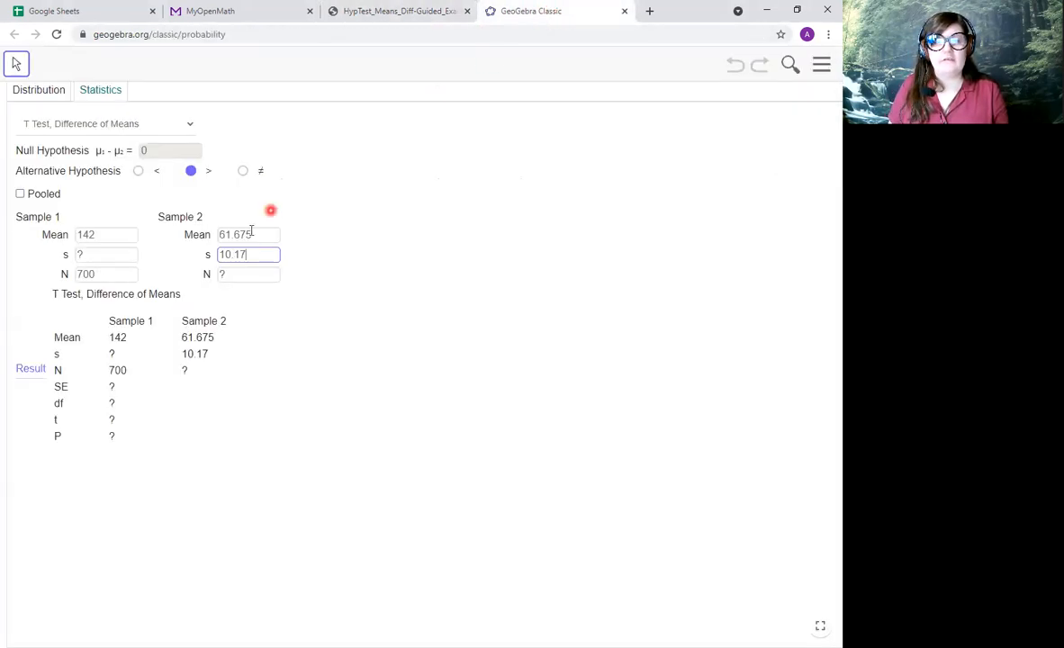
pyautogui.click(248, 274)
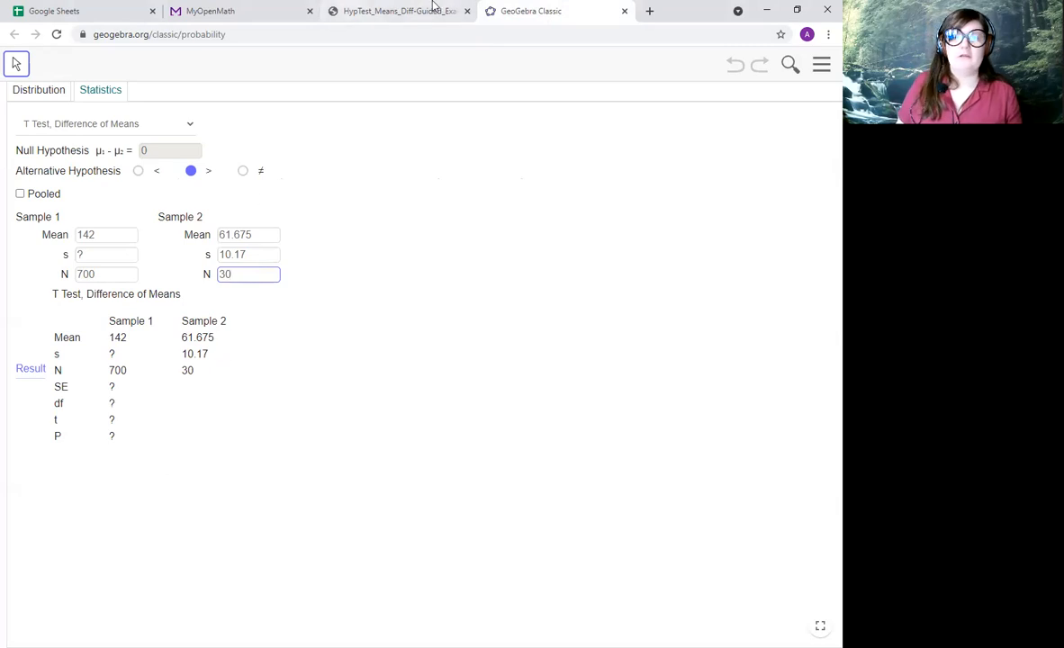
# Copy the Democratic senators' mean, 61.704, from the PDF and replace Sample 1's mean in GeoGebra with it.
pyautogui.click(380, 12)
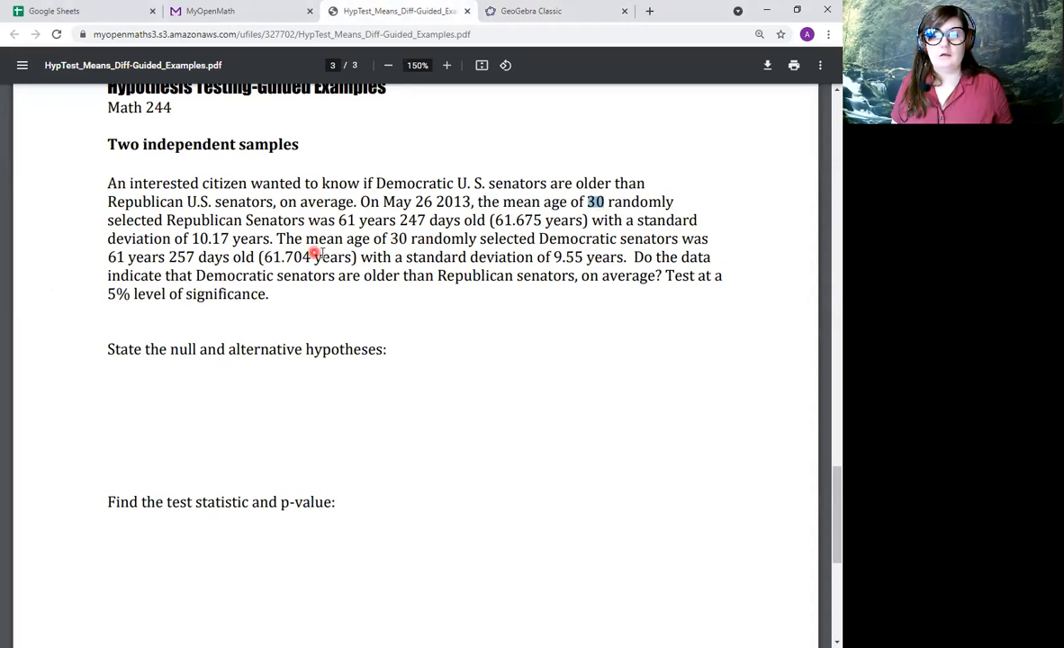
pyautogui.moveTo(262, 258); pyautogui.dragTo(308, 258)
pyautogui.hotkey('ctrl', 'c')
pyautogui.click(274, 258)
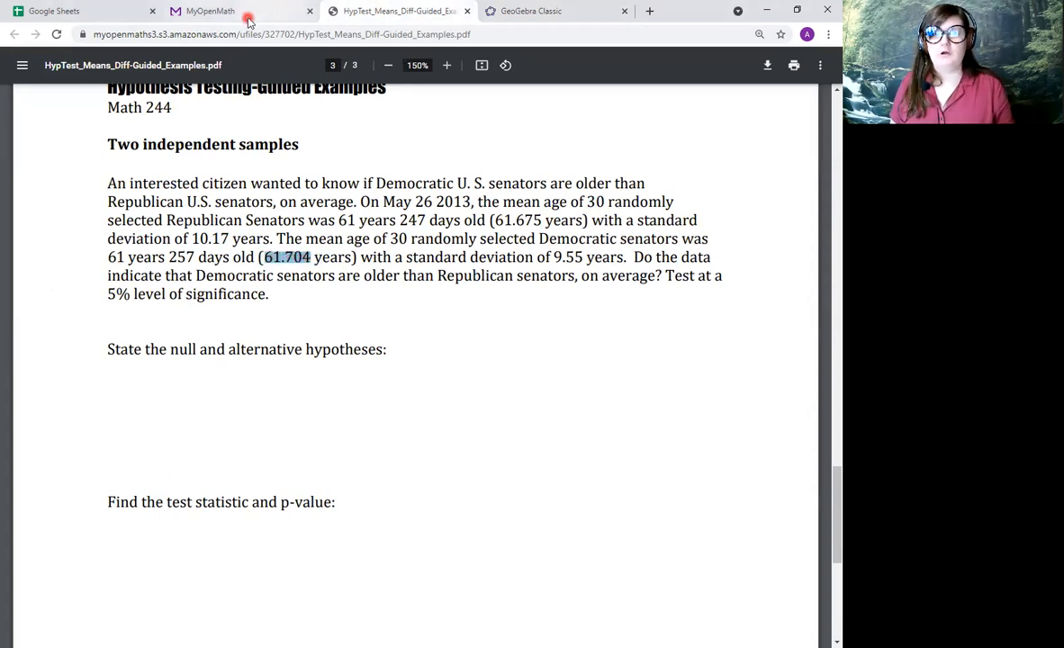
pyautogui.click(522, 12)
pyautogui.doubleClick(102, 236)
pyautogui.press('BackSpace')
pyautogui.hotkey('ctrl', 'v')
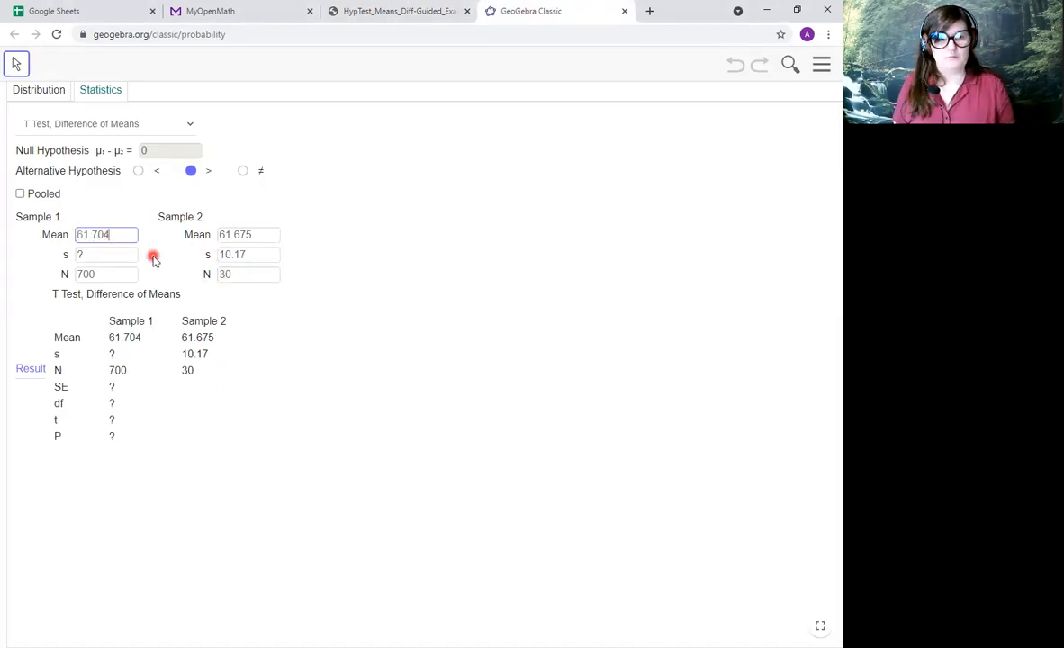
# Copy the Democratic standard deviation 9.55 from the PDF into Sample 1's s and set its N to 30.
pyautogui.click(403, 10)
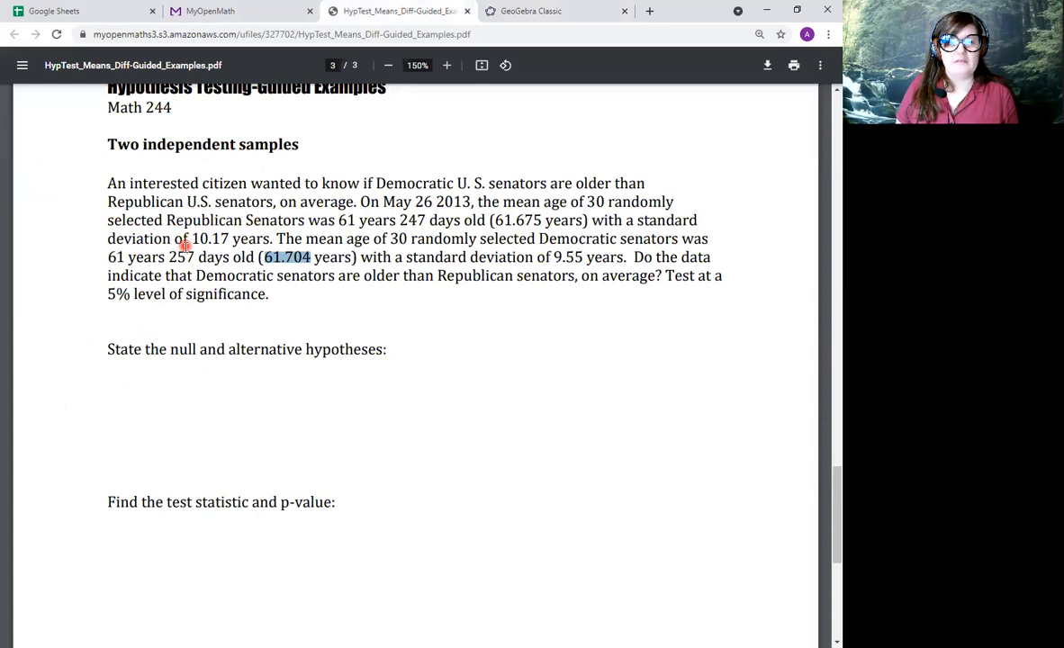
pyautogui.moveTo(554, 257); pyautogui.dragTo(583, 258)
pyautogui.hotkey('ctrl', 'c')
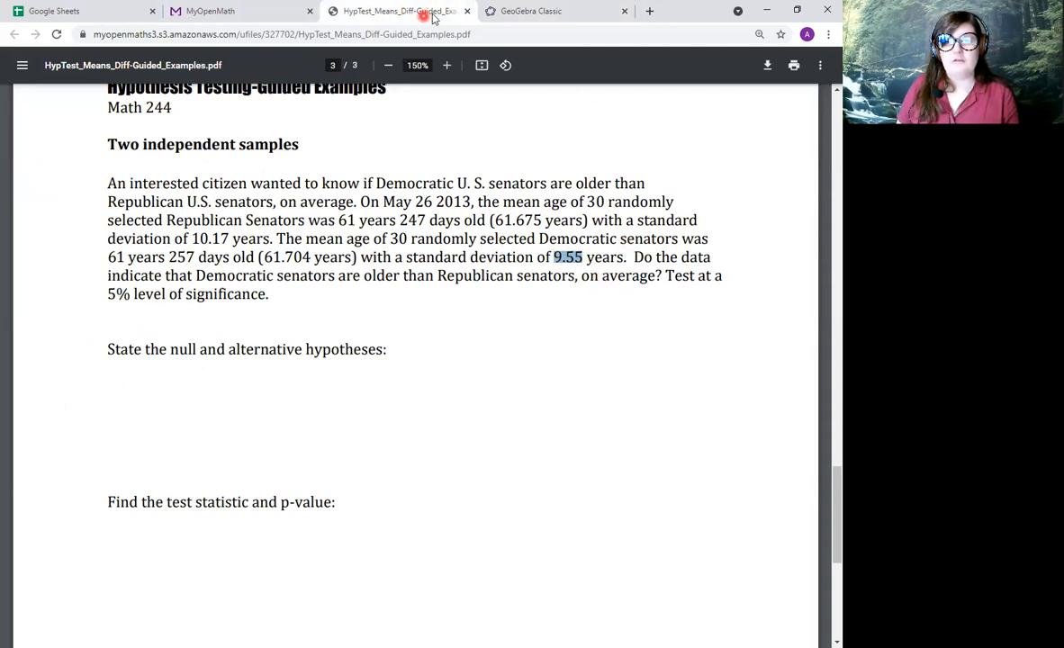
pyautogui.click(497, 11)
pyautogui.click(124, 256)
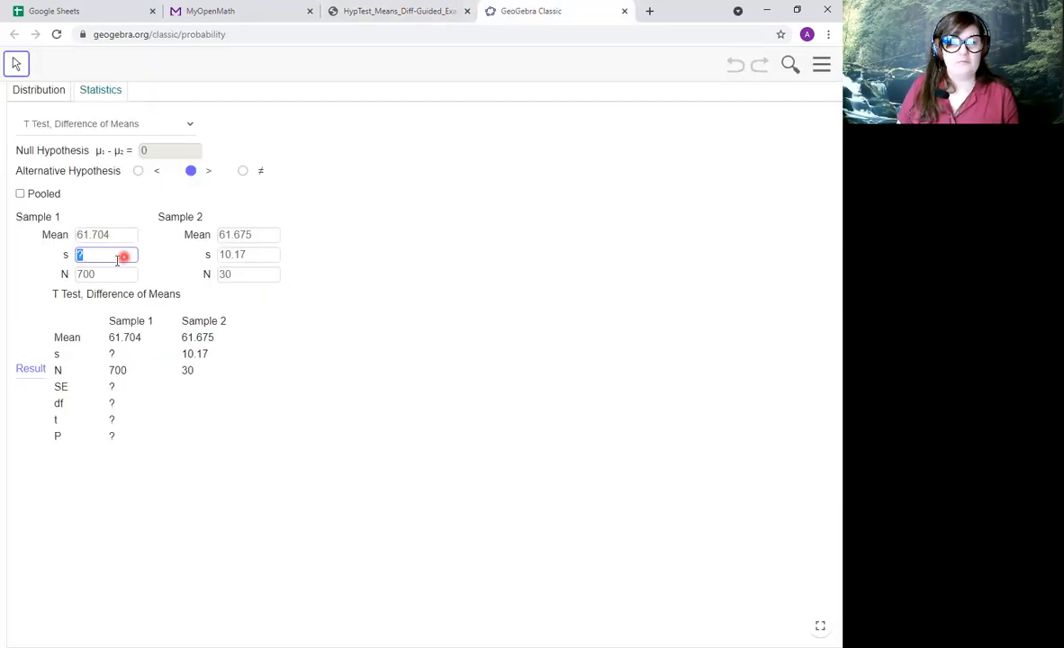
pyautogui.hotkey('ctrl', 'v')
pyautogui.click(123, 274)
pyautogui.write('30')
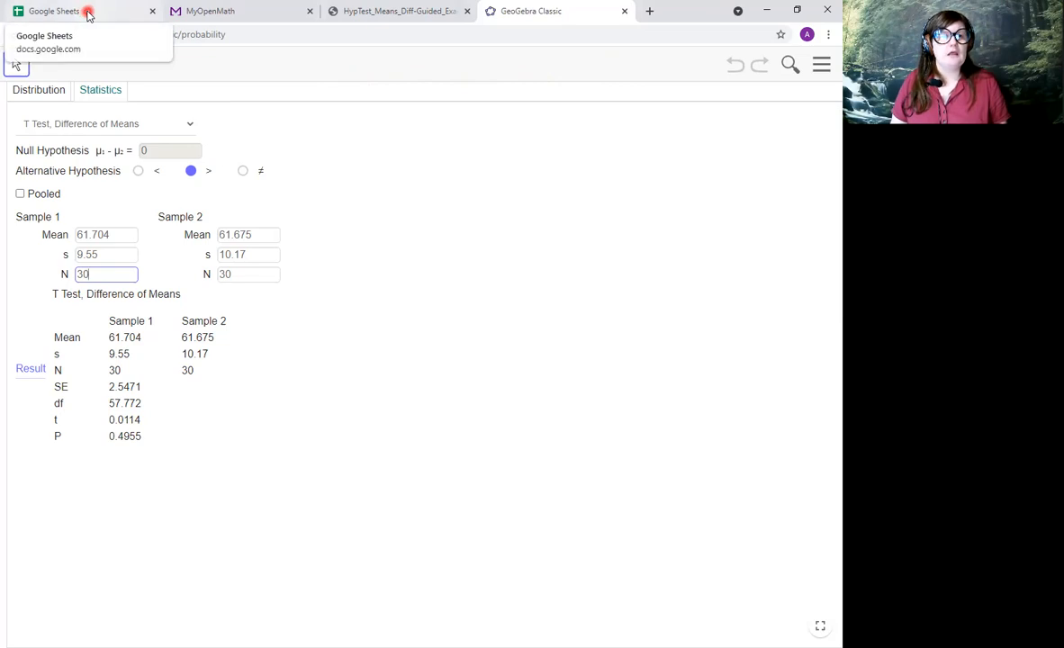
# Copy the Subject, Before and After table from the Paired differences hypnotism example on page 2 of the PDF.
pyautogui.click(399, 9)
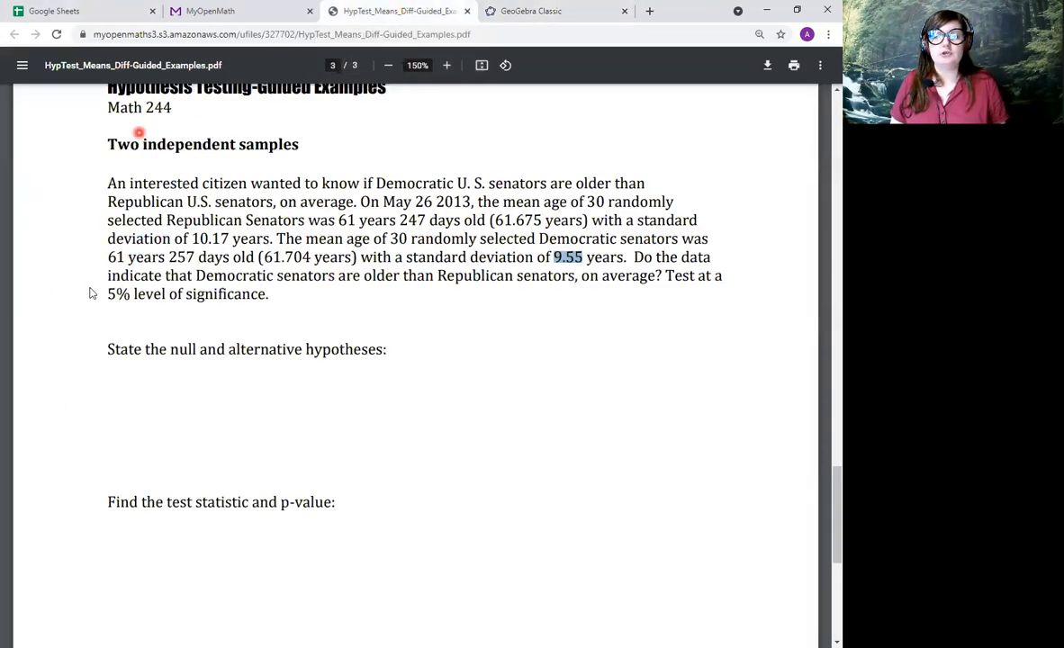
pyautogui.scroll(5, 280, 332)
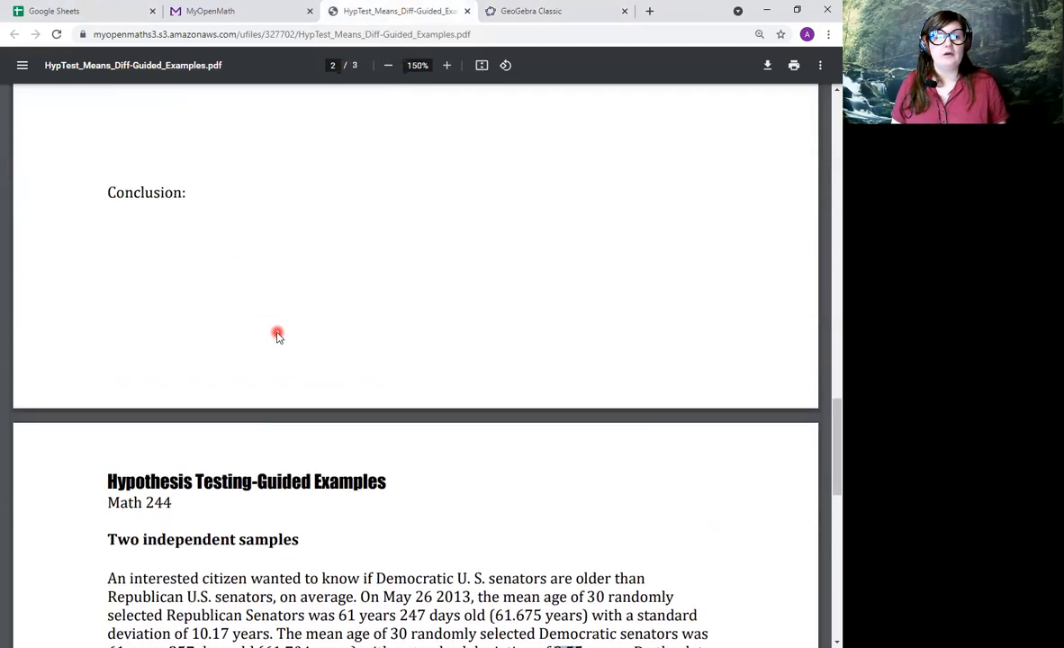
pyautogui.scroll(9, 277, 335)
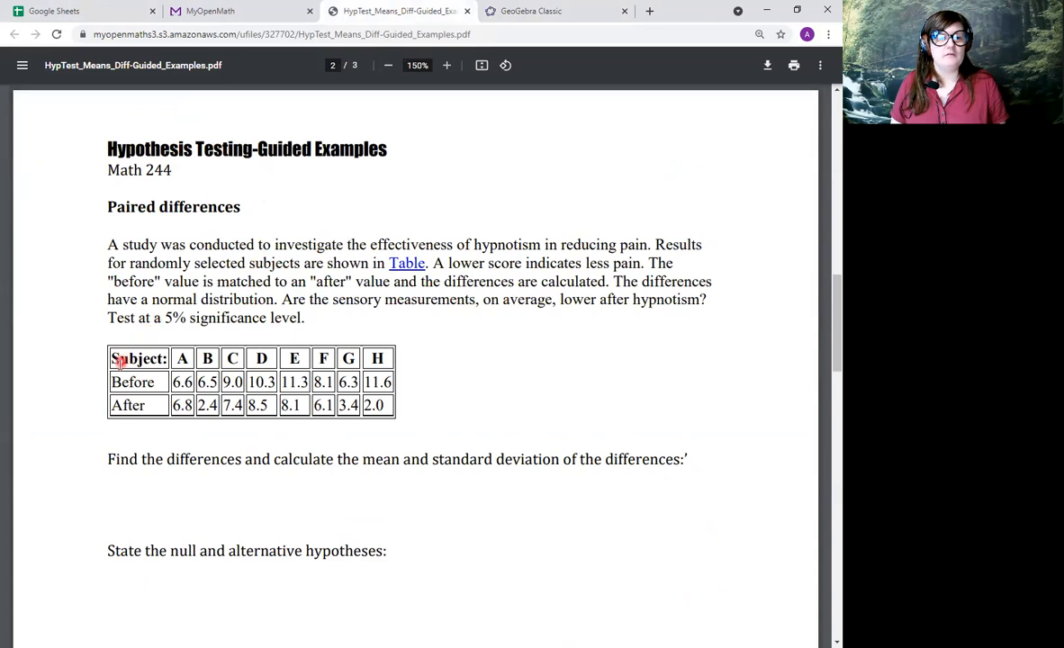
pyautogui.moveTo(114, 360); pyautogui.dragTo(387, 405)
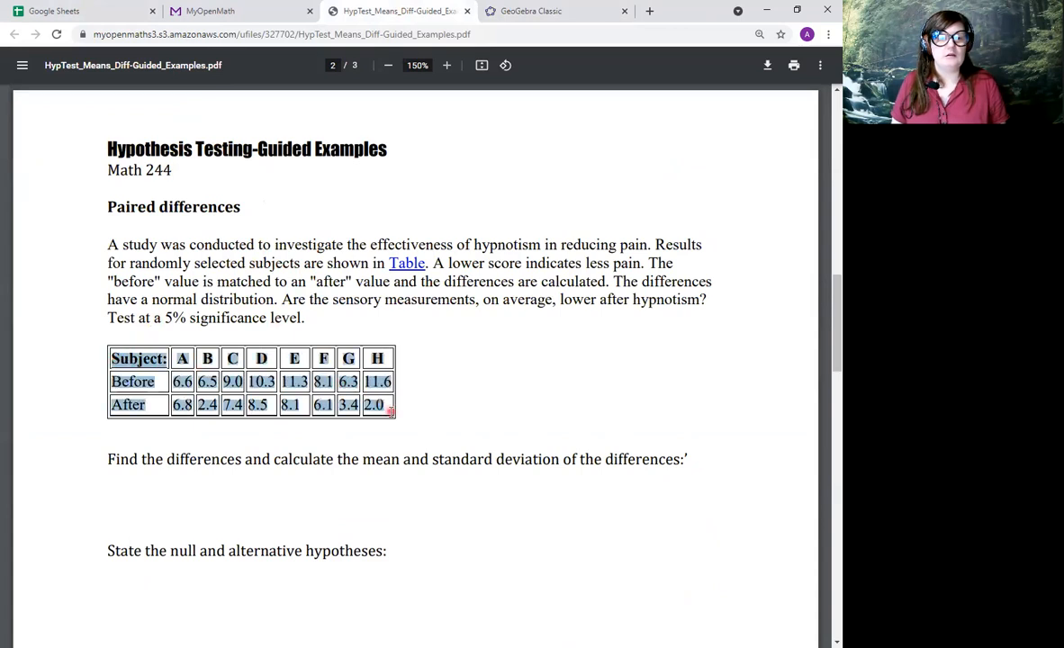
pyautogui.rightClick(324, 386)
pyautogui.click(378, 397)
# Create a blank spreadsheet in Google Sheets and paste the hypnotism table starting at cell B3.
pyautogui.click(54, 11)
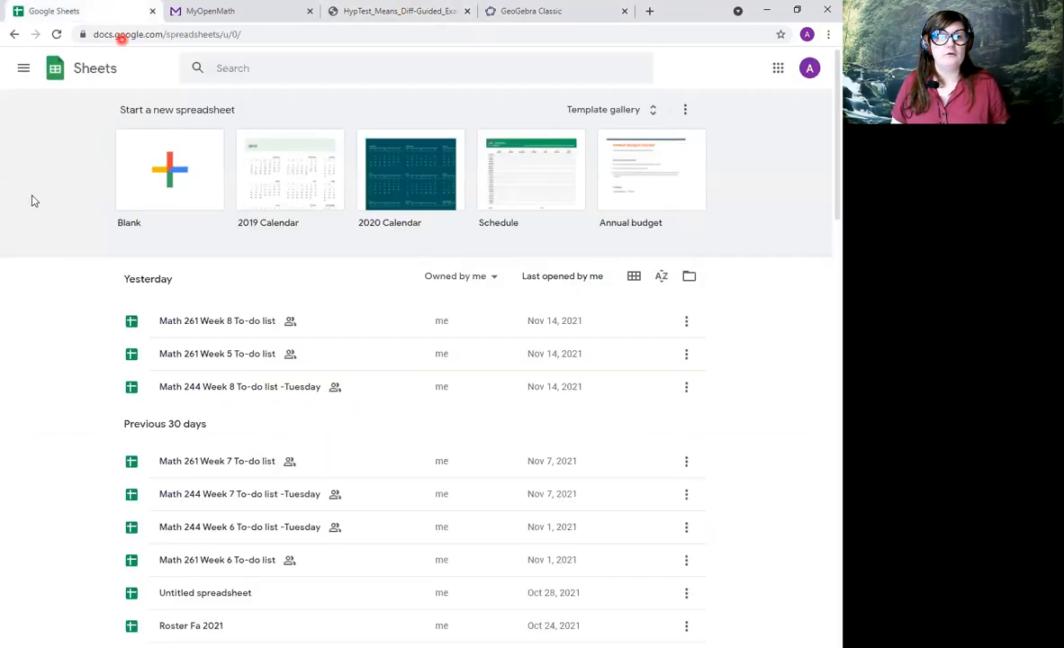
pyautogui.click(184, 158)
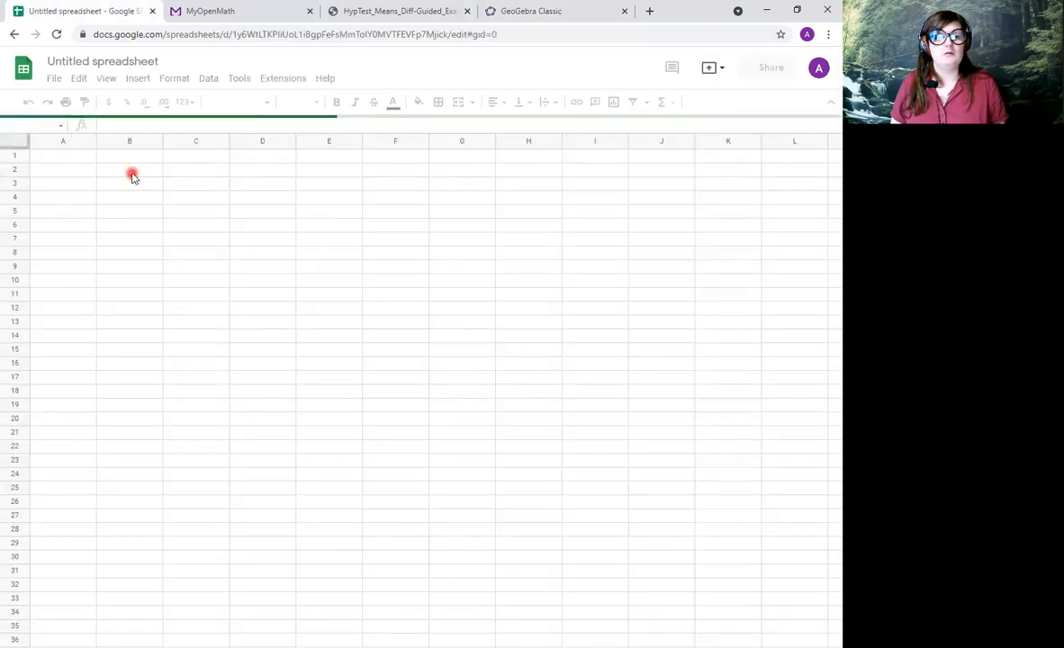
pyautogui.click(130, 172)
pyautogui.hotkey('ctrl', 'v')
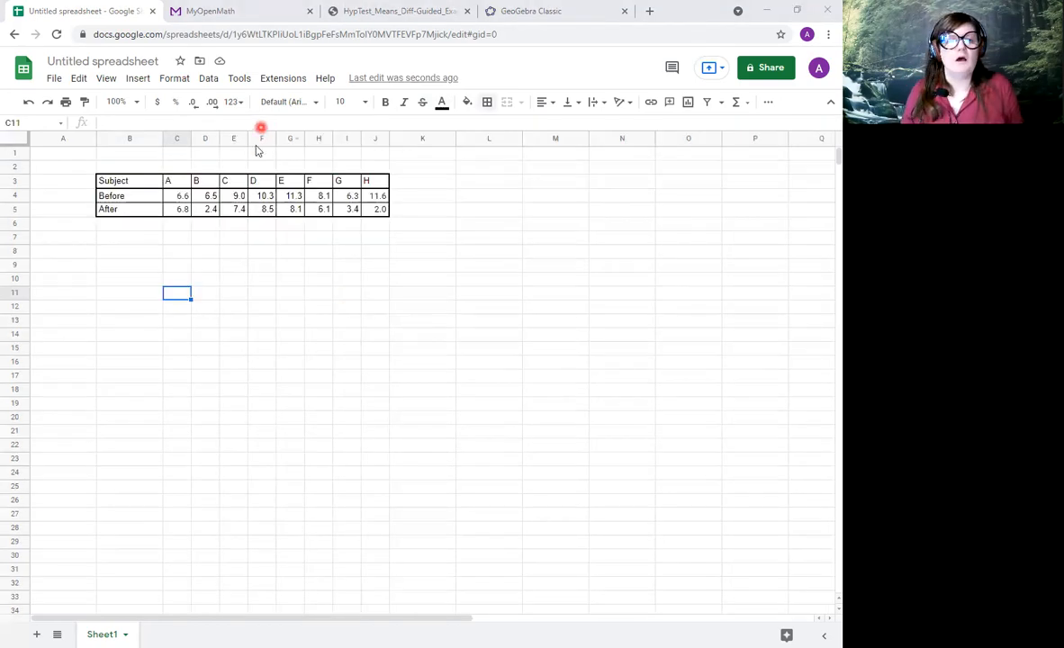
# Reread the Paired differences problem in the PDF, and close the MyOpenMath page before returning to the Google Sheets spreadsheet.
pyautogui.click(229, 322)
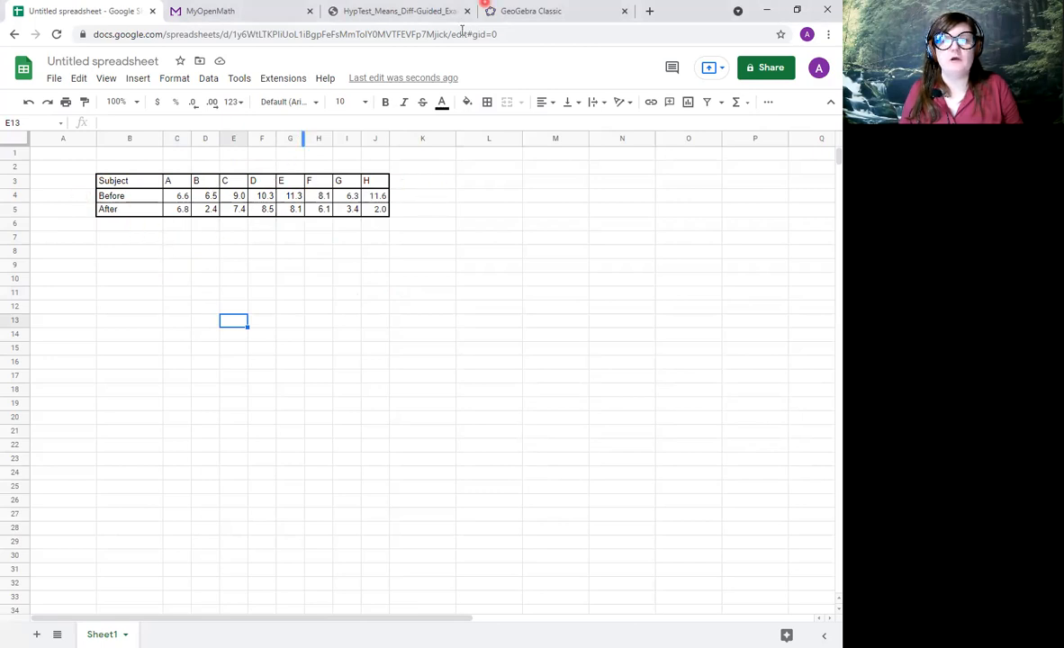
pyautogui.click(385, 10)
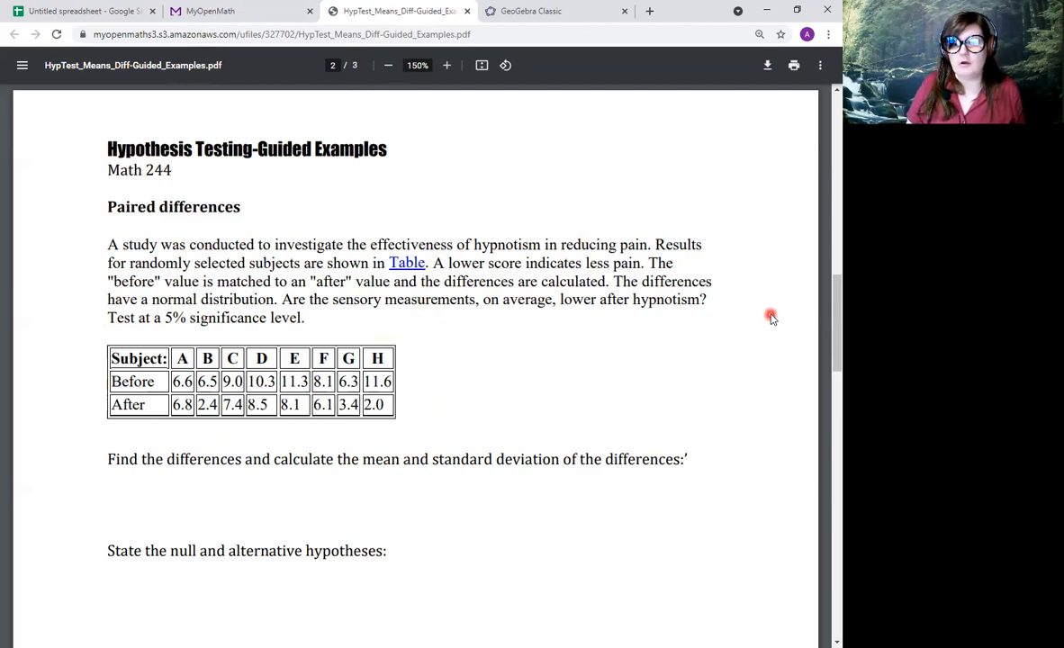
pyautogui.click(207, 11)
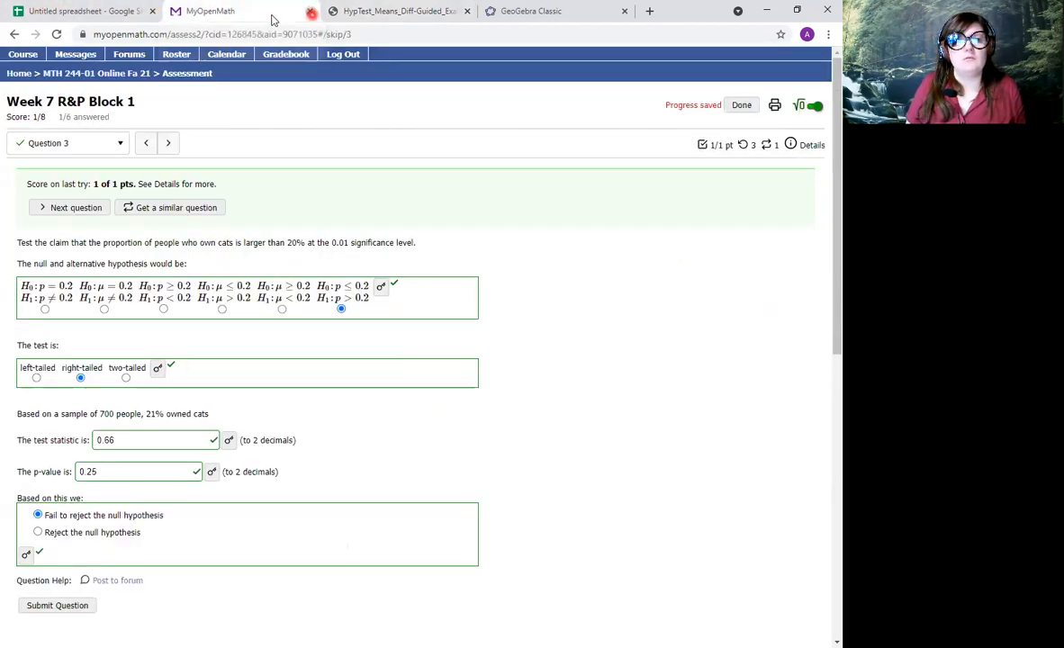
pyautogui.click(312, 11)
pyautogui.click(14, 13)
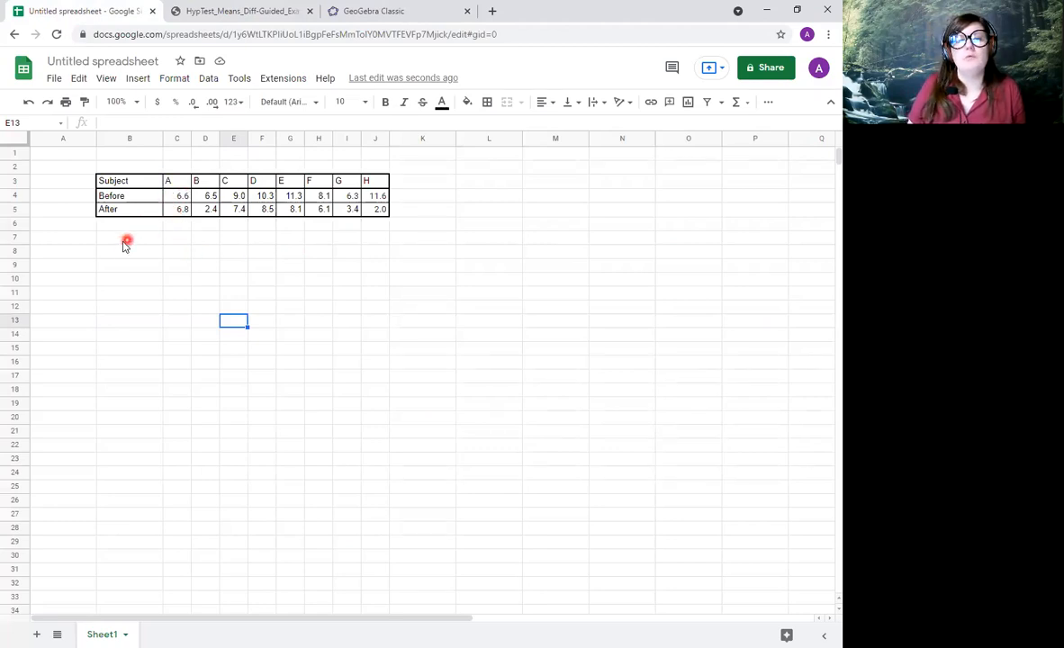
# Recheck the hypnotism question in the PDF and enter the label "Before -After" in cell B11 of the spreadsheet.
pyautogui.click(129, 298)
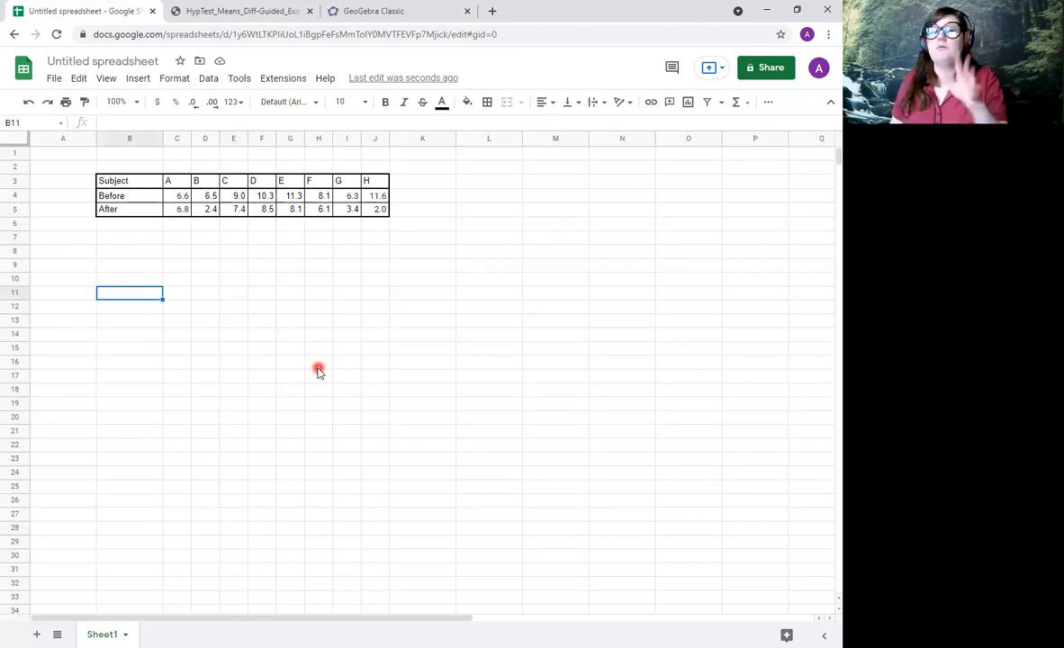
pyautogui.click(229, 11)
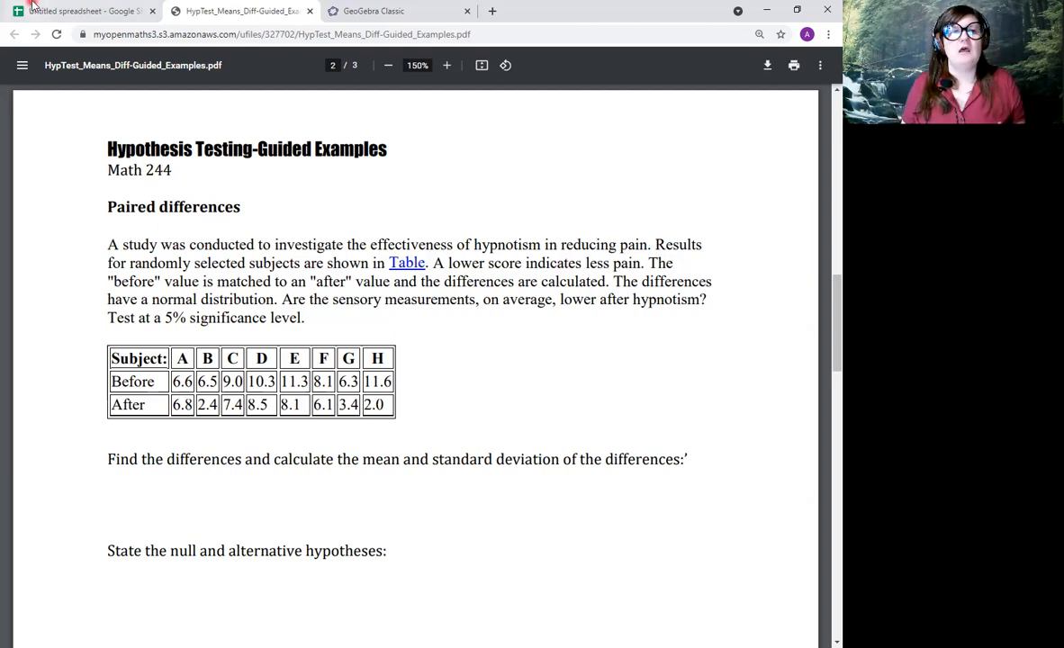
pyautogui.click(28, 10)
pyautogui.write('Befo')
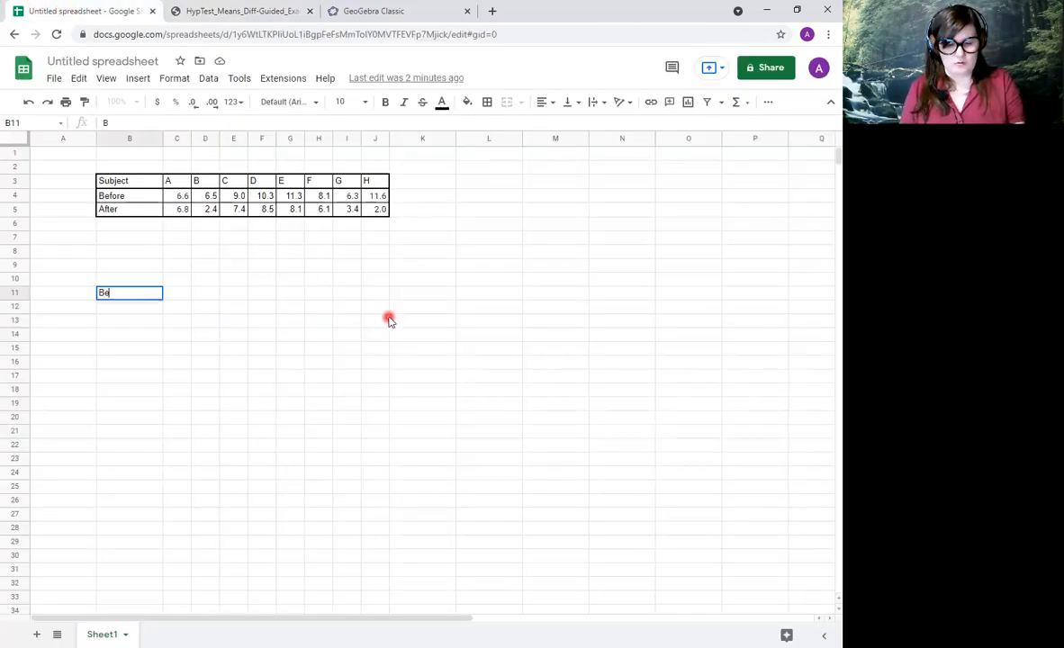
pyautogui.press('BackSpace')
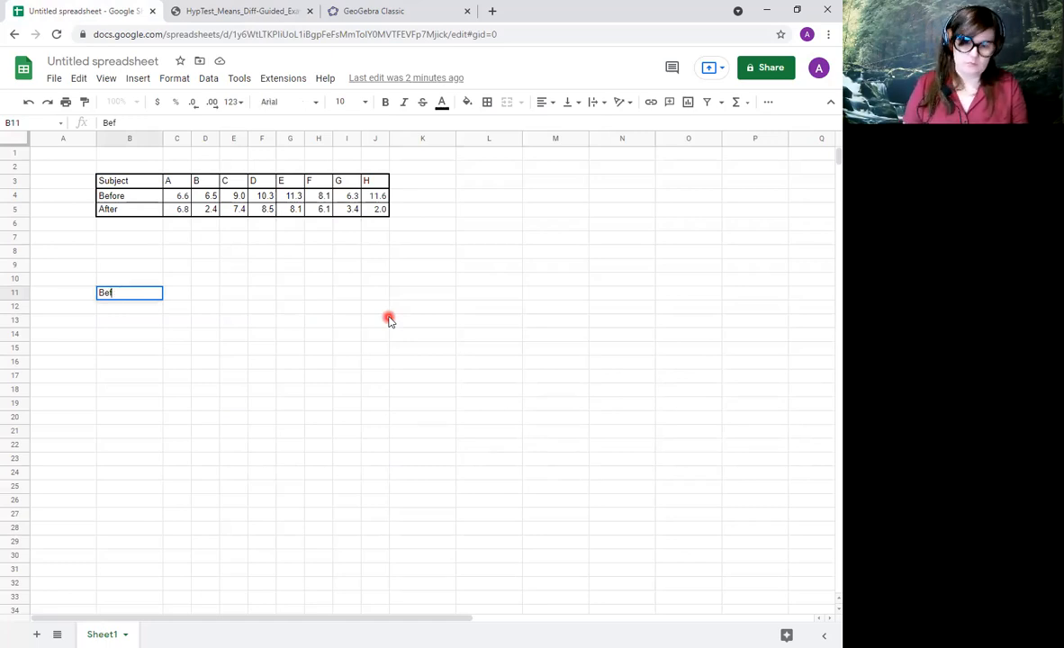
pyautogui.write('ore')
pyautogui.press('BackSpace')
pyautogui.press('BackSpace')
pyautogui.press('BackSpace')
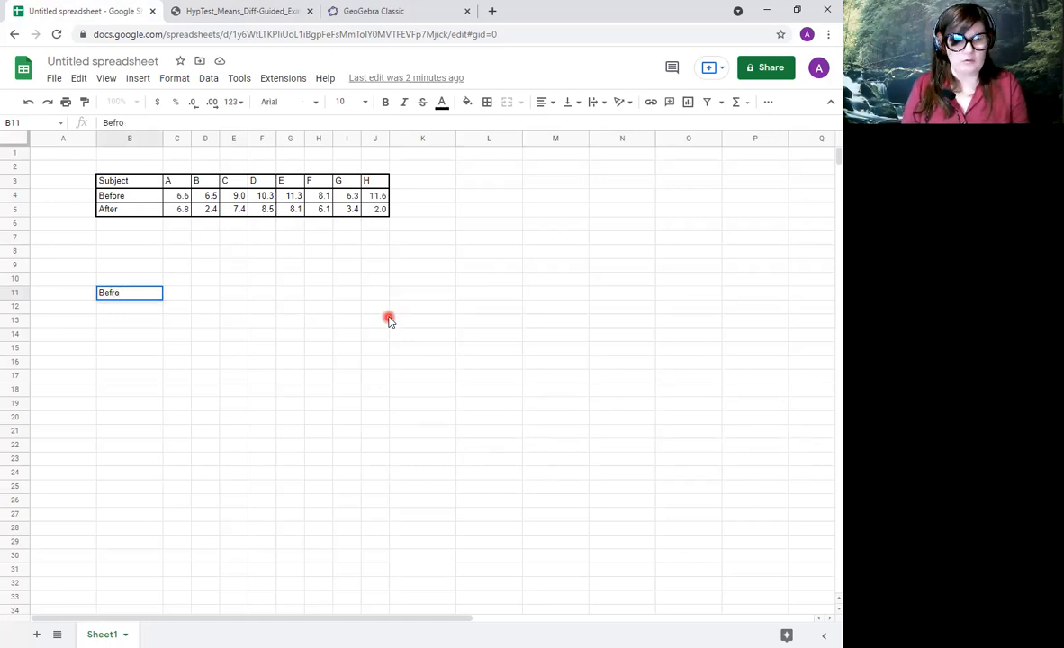
pyautogui.write('fore')
pyautogui.press('BackSpace')
pyautogui.press('BackSpace')
pyautogui.press('BackSpace')
pyautogui.press('BackSpace')
pyautogui.press('BackSpace')
pyautogui.press('BackSpace')
pyautogui.write('Bef')
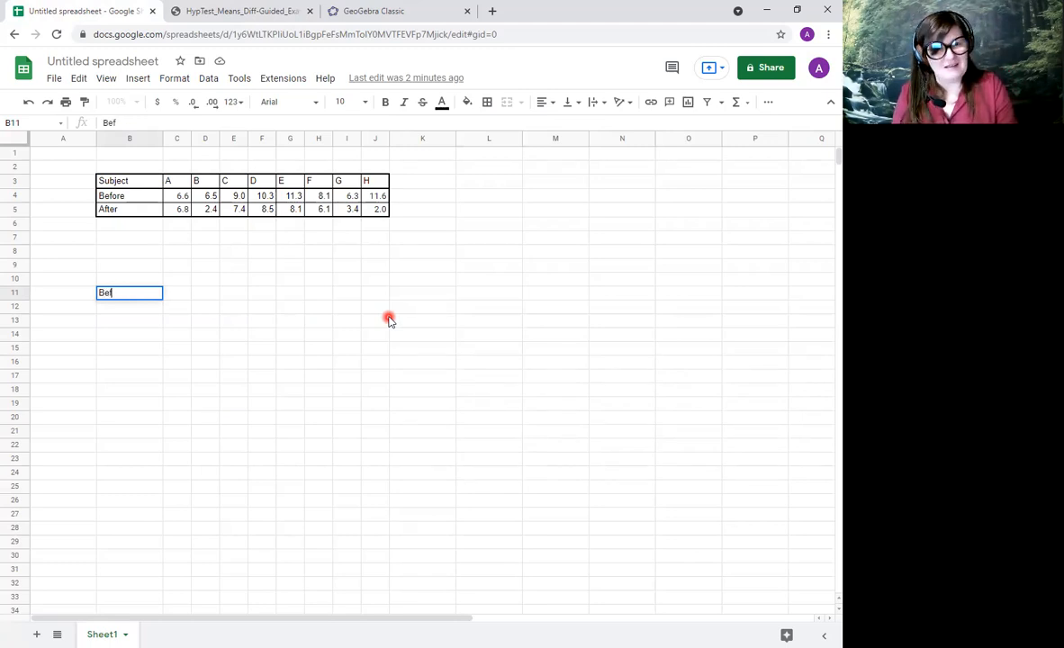
pyautogui.write('ore -After')
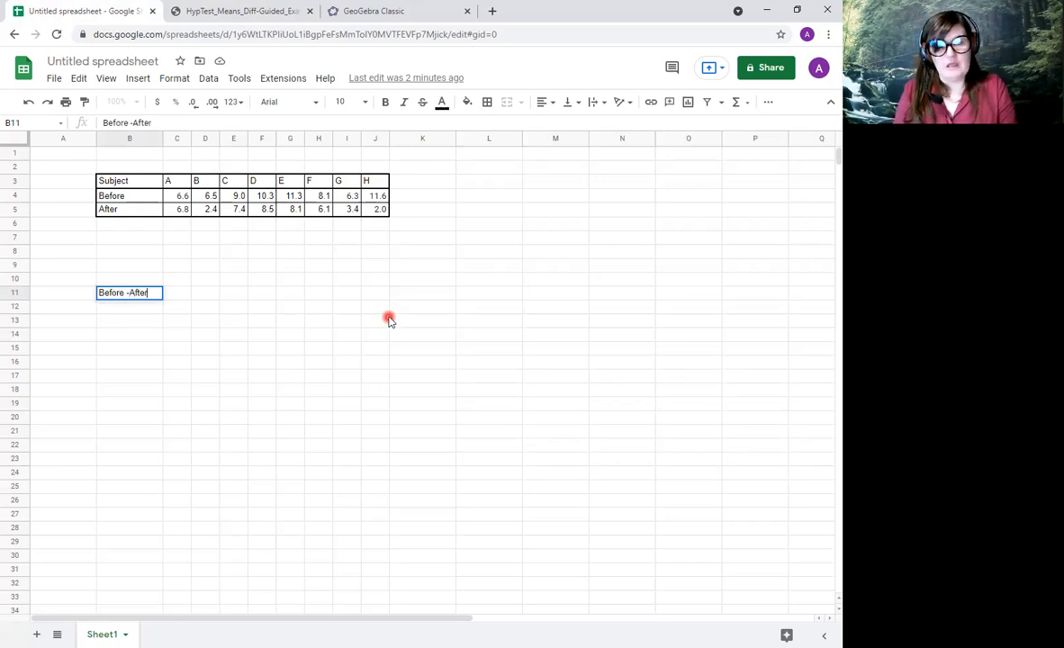
pyautogui.press('Return')
# Enter the label "After - Before" in cell B13, two rows beneath the first difference label.
pyautogui.press('Down')
pyautogui.write('After - Bef')
pyautogui.press('BackSpace')
pyautogui.write('fpre')
pyautogui.press('BackSpace')
pyautogui.press('BackSpace')
pyautogui.press('BackSpace')
pyautogui.write('ore')
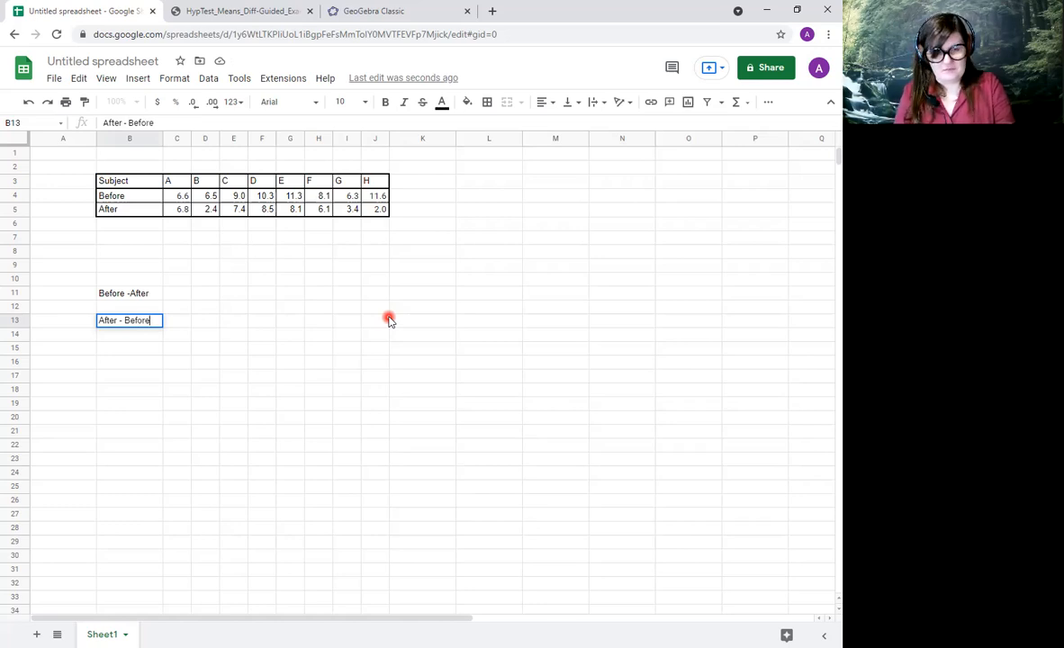
pyautogui.press('Return')
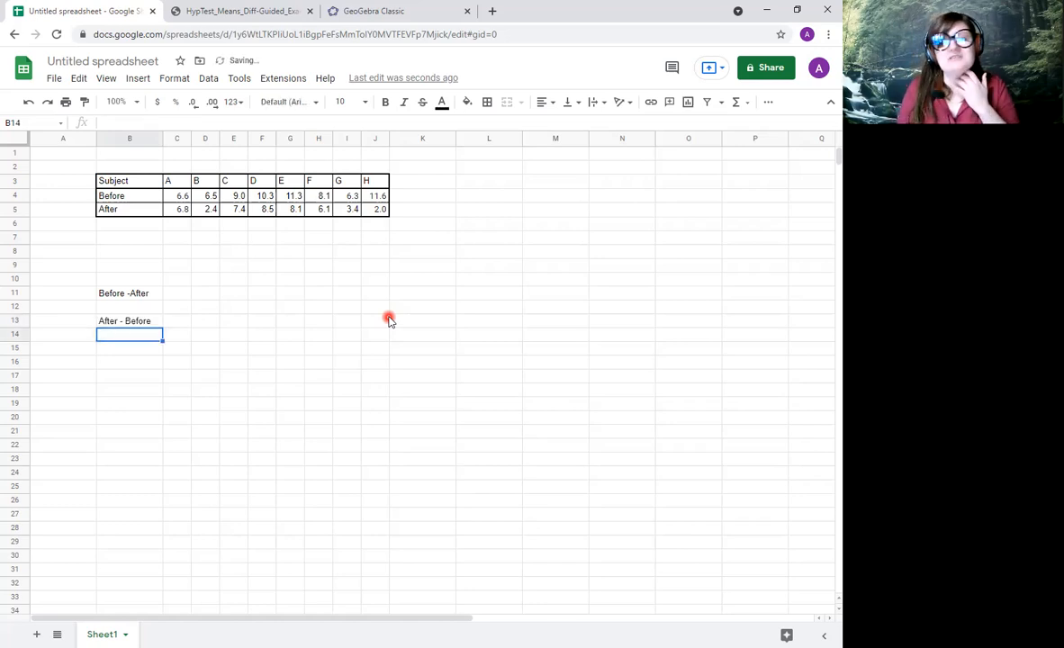
# Write the note 'A negative would mean that "After" is the larger number' in cell C11 beside the Before -After label.
pyautogui.click(186, 296)
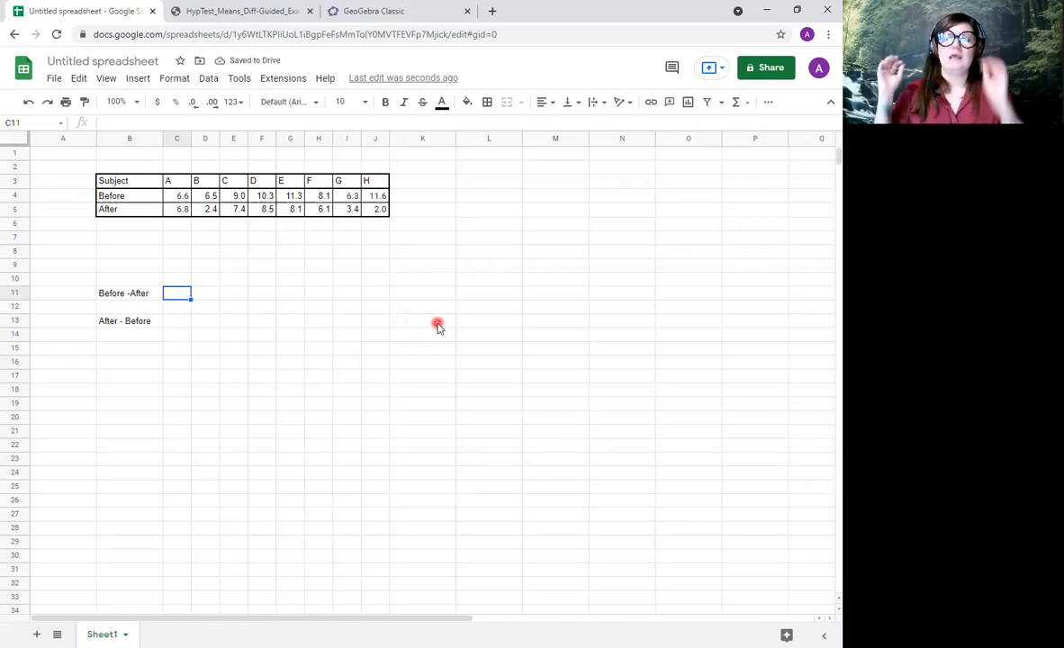
pyautogui.write('A neg')
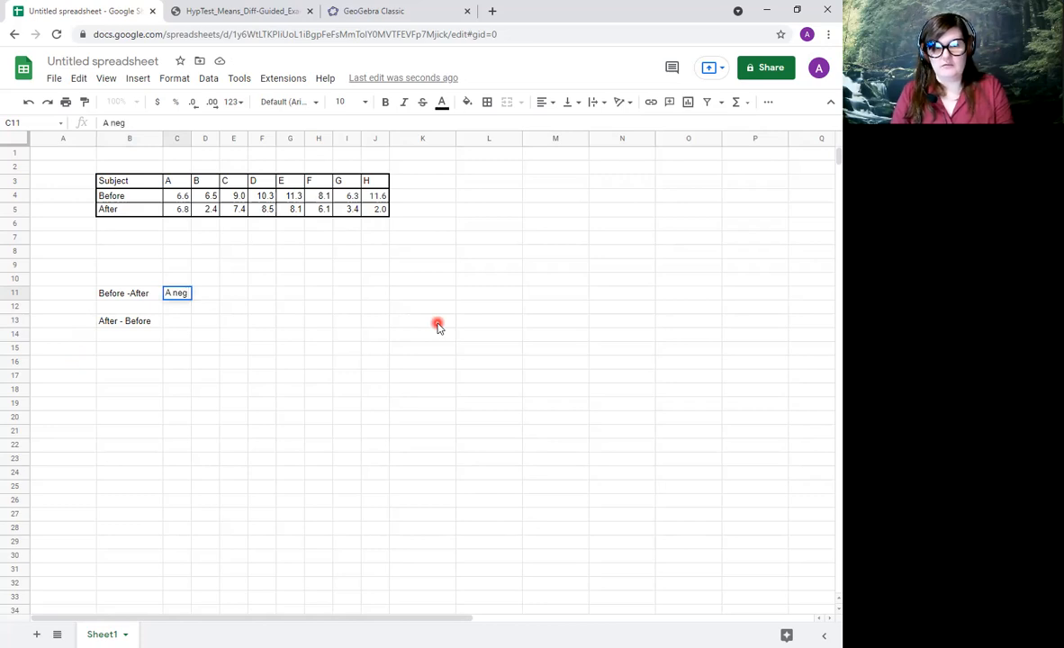
pyautogui.write('ative ')
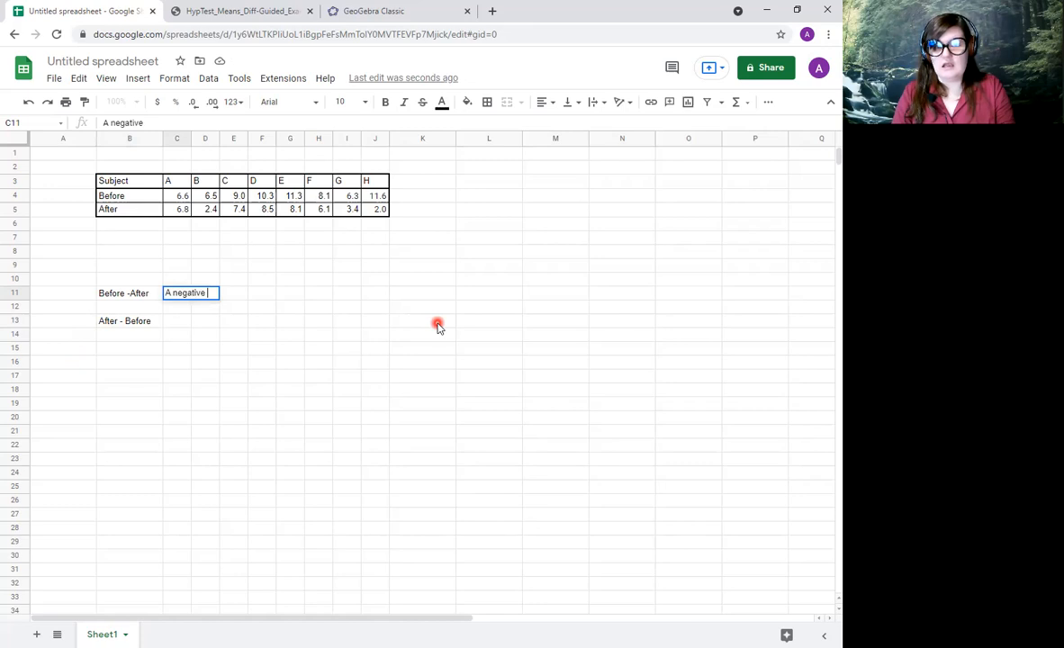
pyautogui.write('would mean that ')
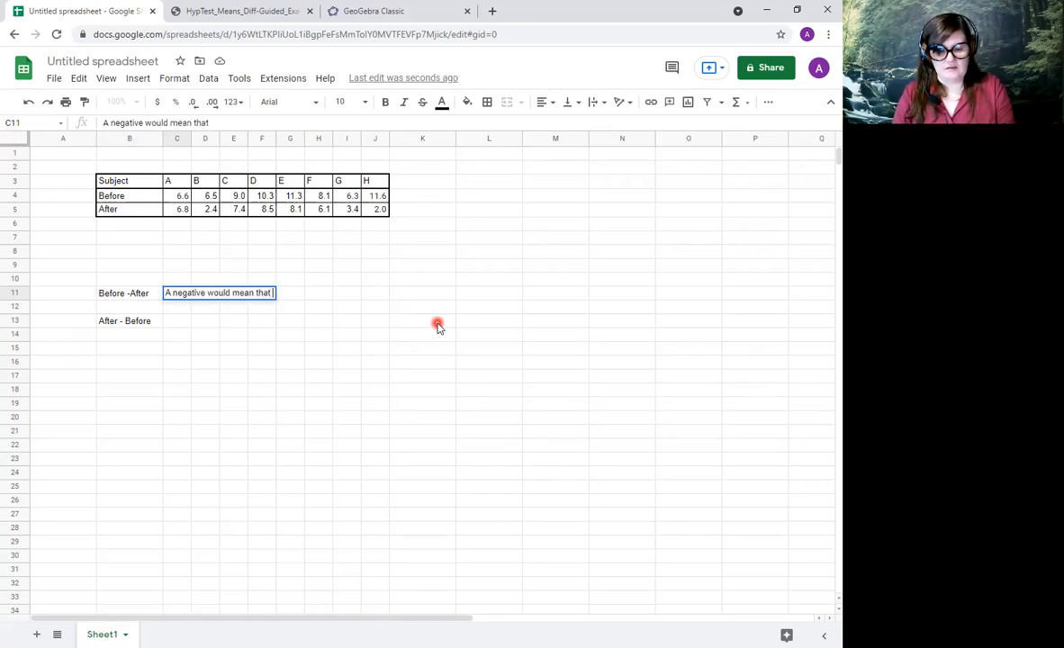
pyautogui.write('"After ')
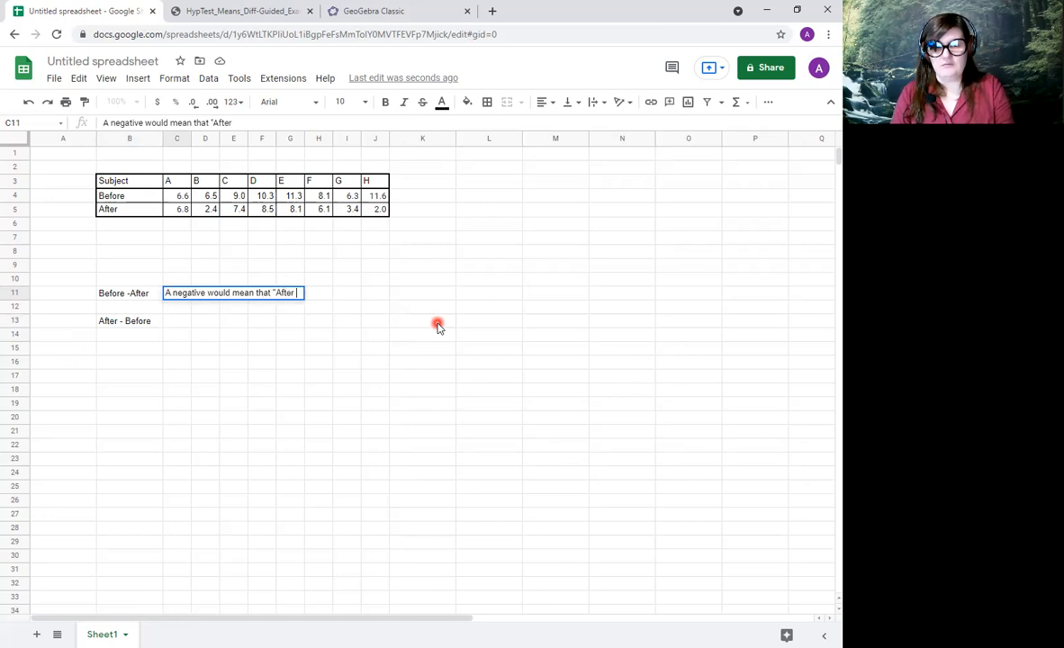
pyautogui.write('" is t')
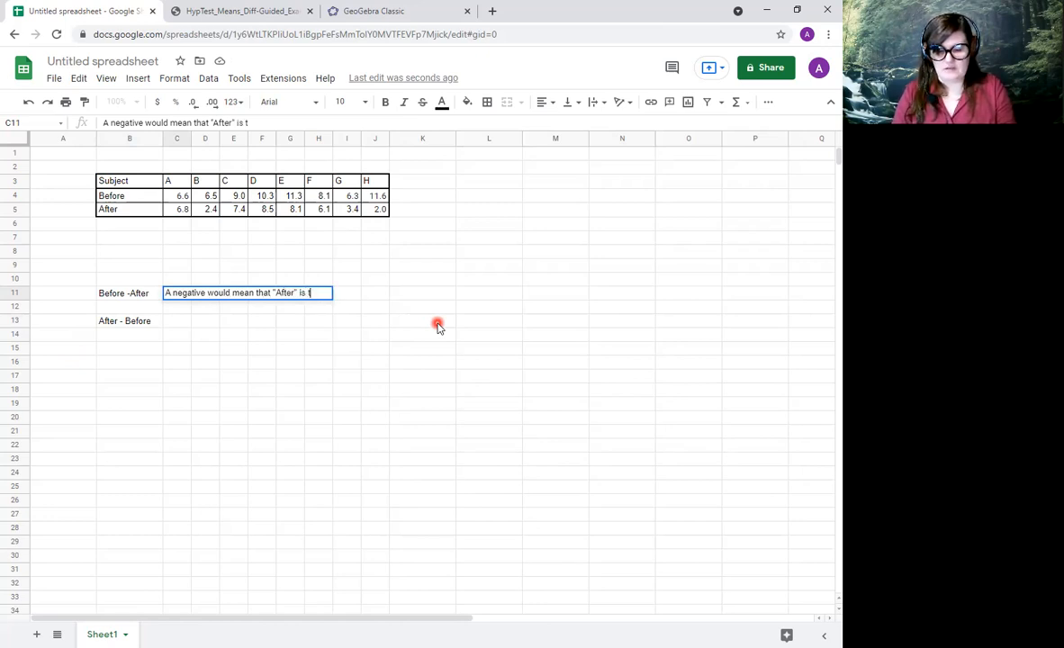
pyautogui.write('he ;arger')
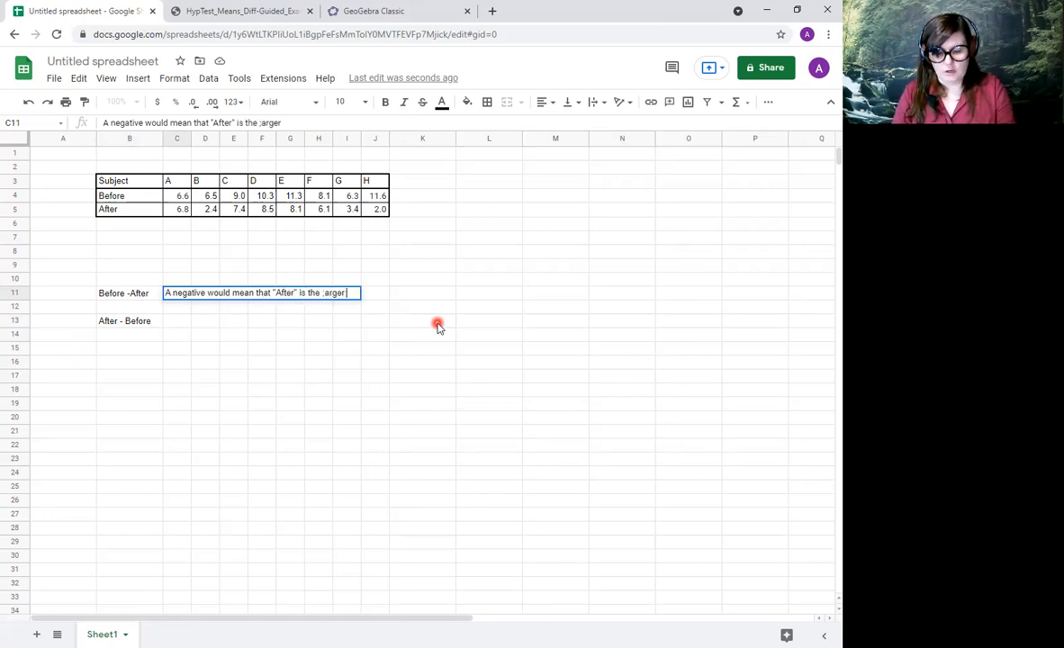
pyautogui.write(' number')
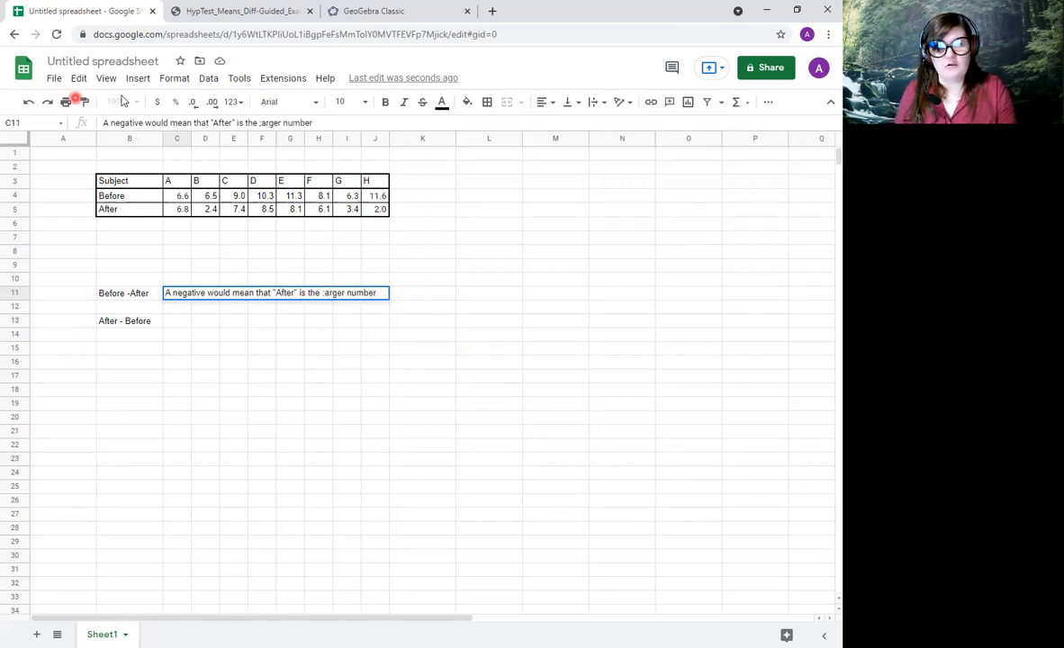
pyautogui.click(260, 122)
pyautogui.press('BackSpace')
pyautogui.write('l')
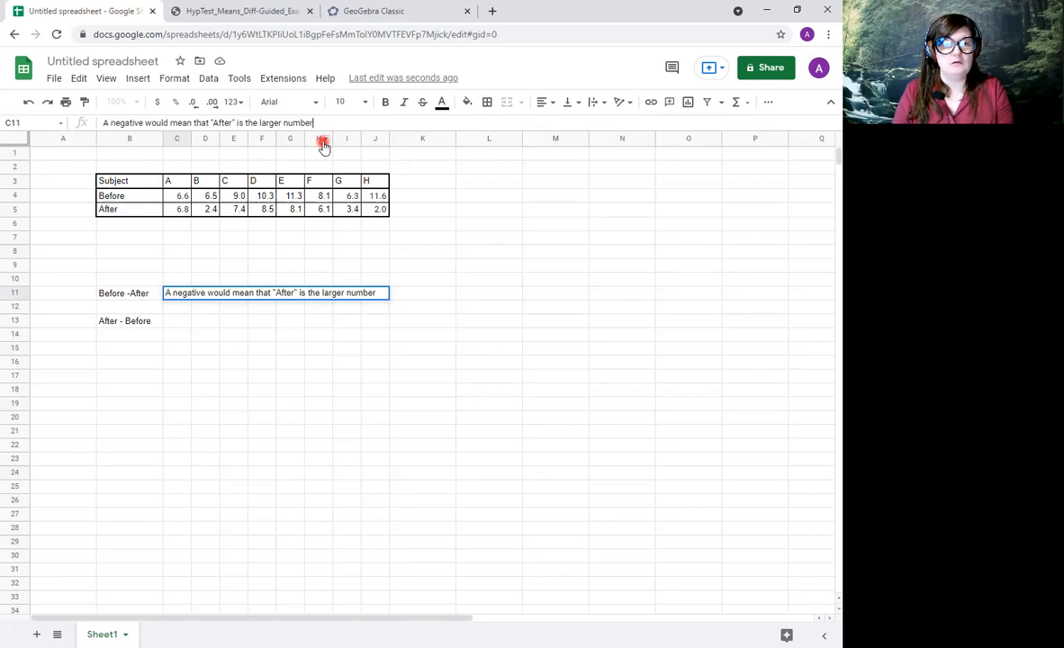
# Extend the note in cell C11 with ": That the pain increased" and commit the entry.
pyautogui.write('Tha')
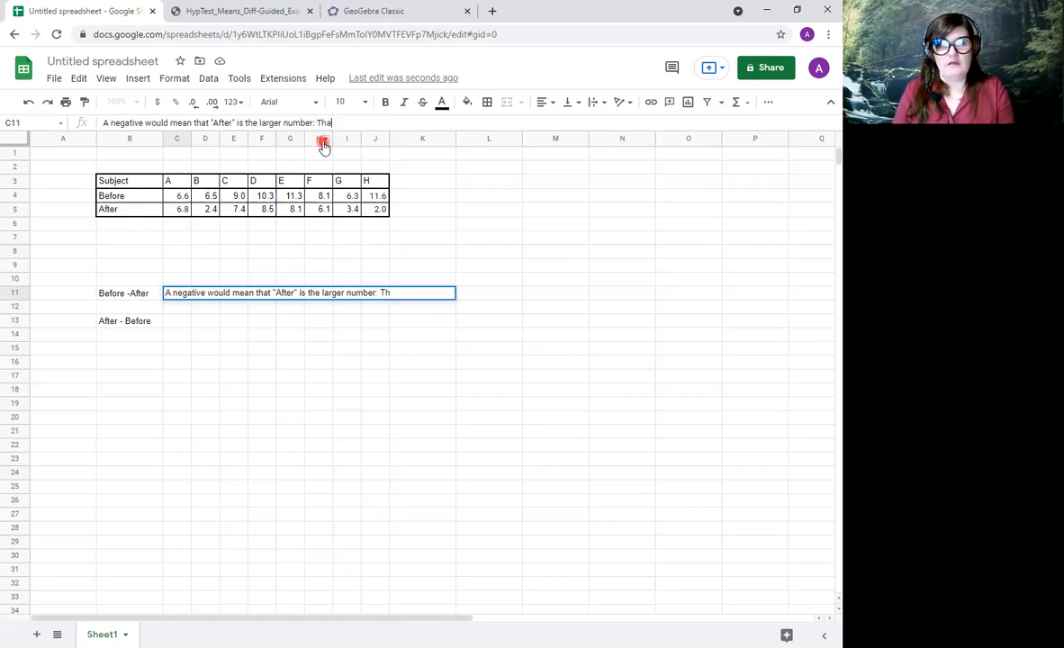
pyautogui.write('t the pain increaed')
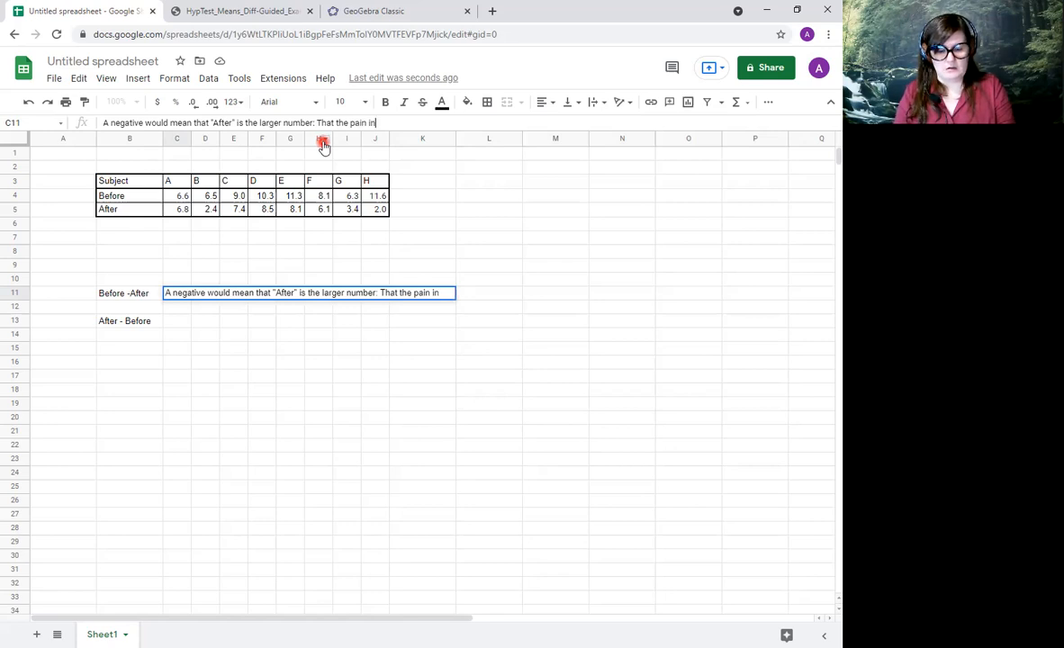
pyautogui.press('BackSpace')
pyautogui.press('BackSpace')
pyautogui.press('BackSpace')
pyautogui.press('BackSpace')
pyautogui.write('eased')
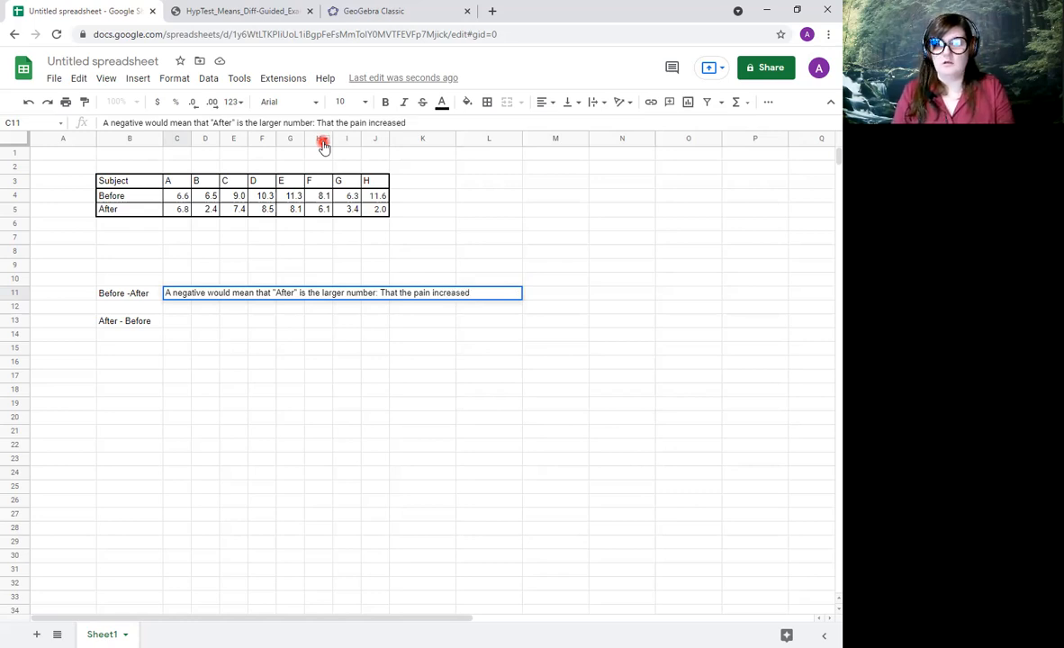
pyautogui.press('Return')
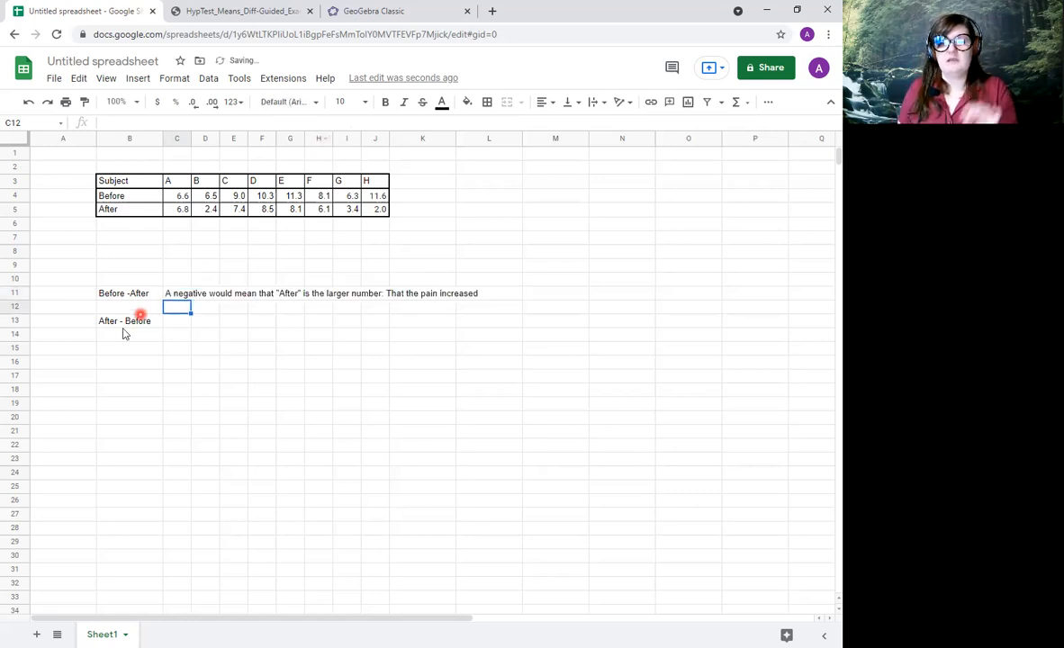
# Write 'A negative would mean that "Before" was the larger number:' in cell C13 beside the After - Before label.
pyautogui.click(168, 324)
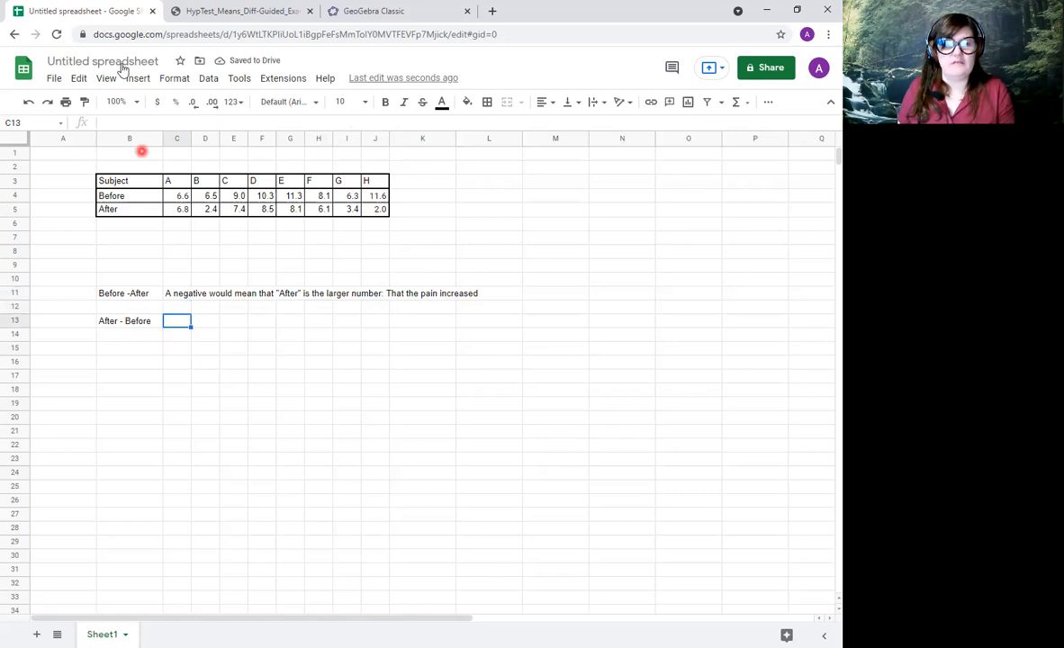
pyautogui.click(127, 122)
pyautogui.write('A')
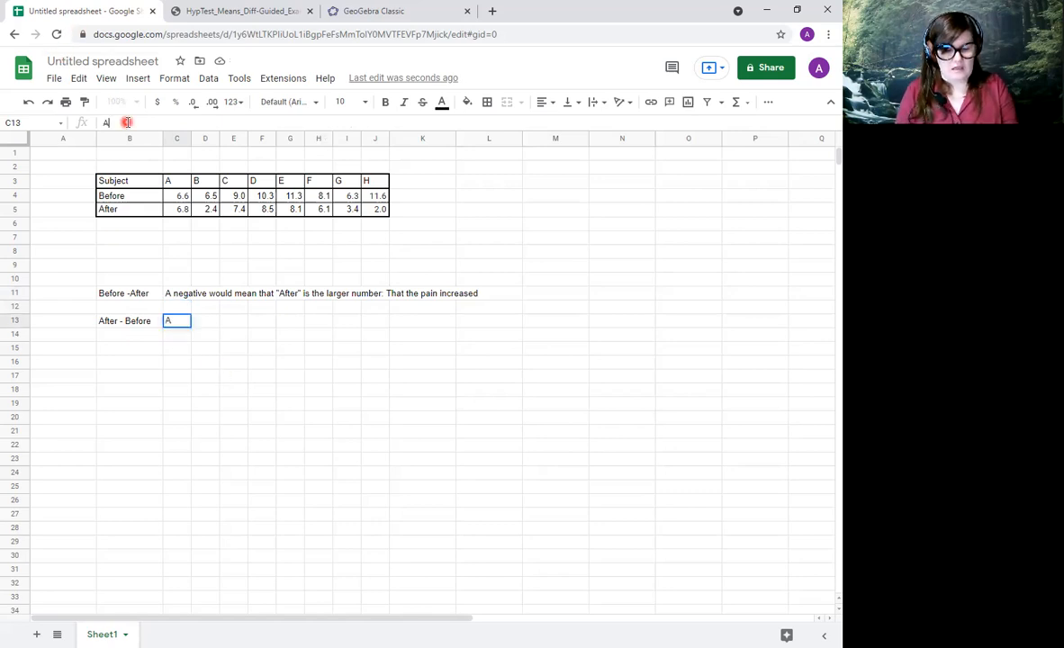
pyautogui.write(' negative')
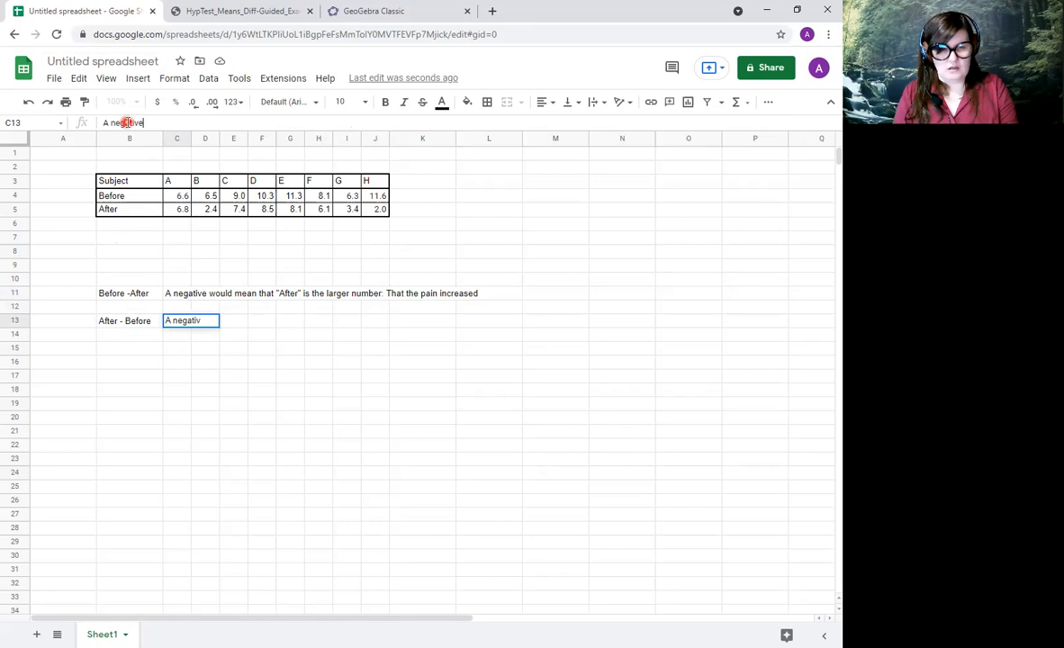
pyautogui.write(' would mean that "Before')
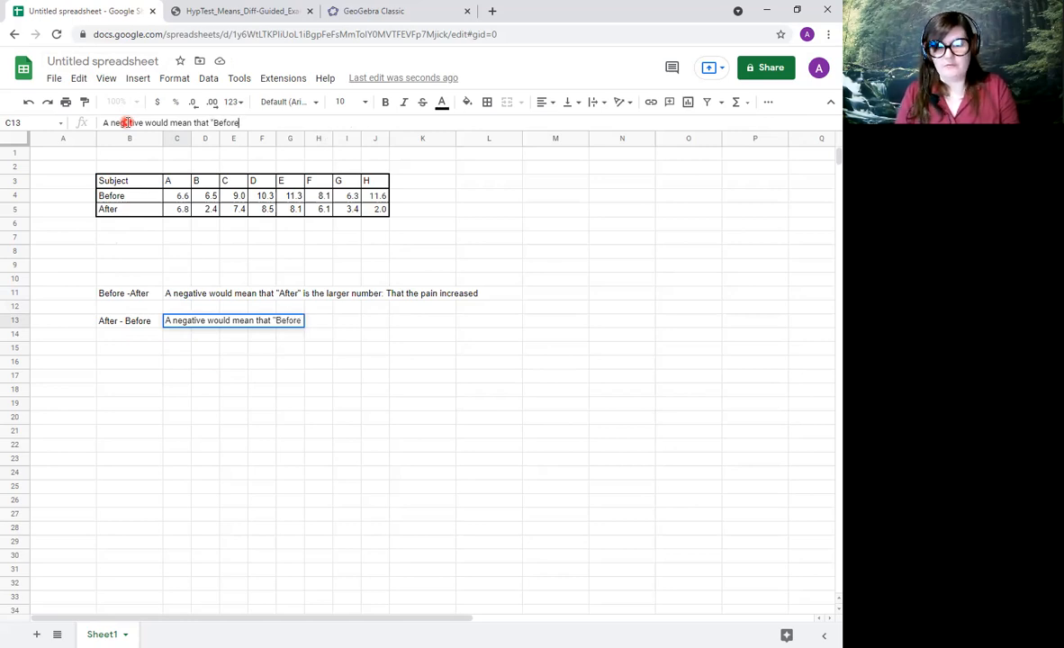
pyautogui.write('" was')
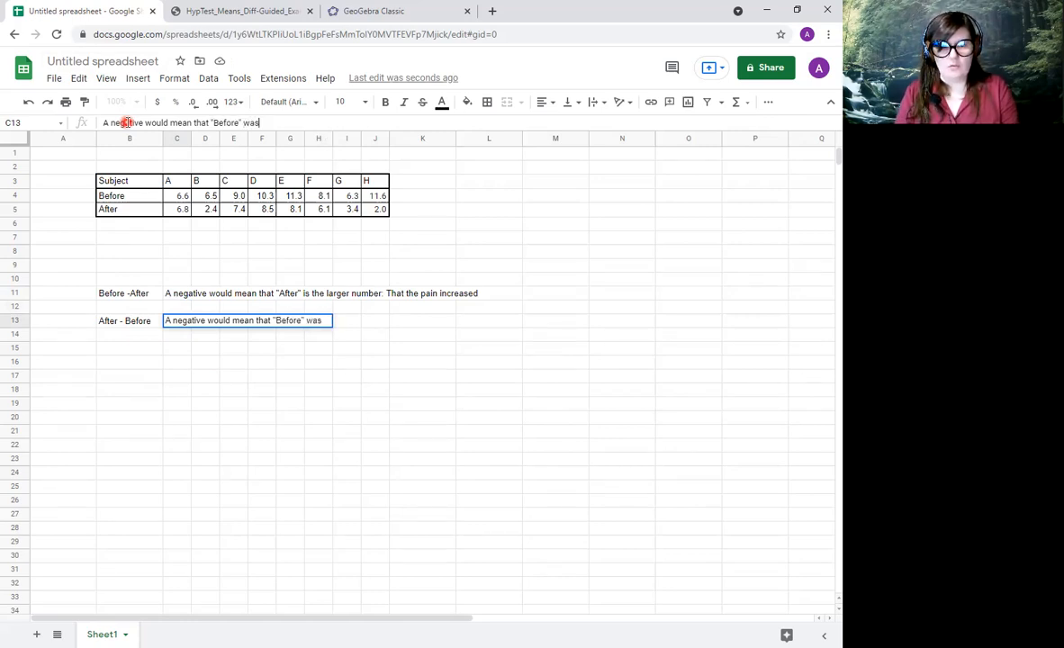
pyautogui.write(' the larg')
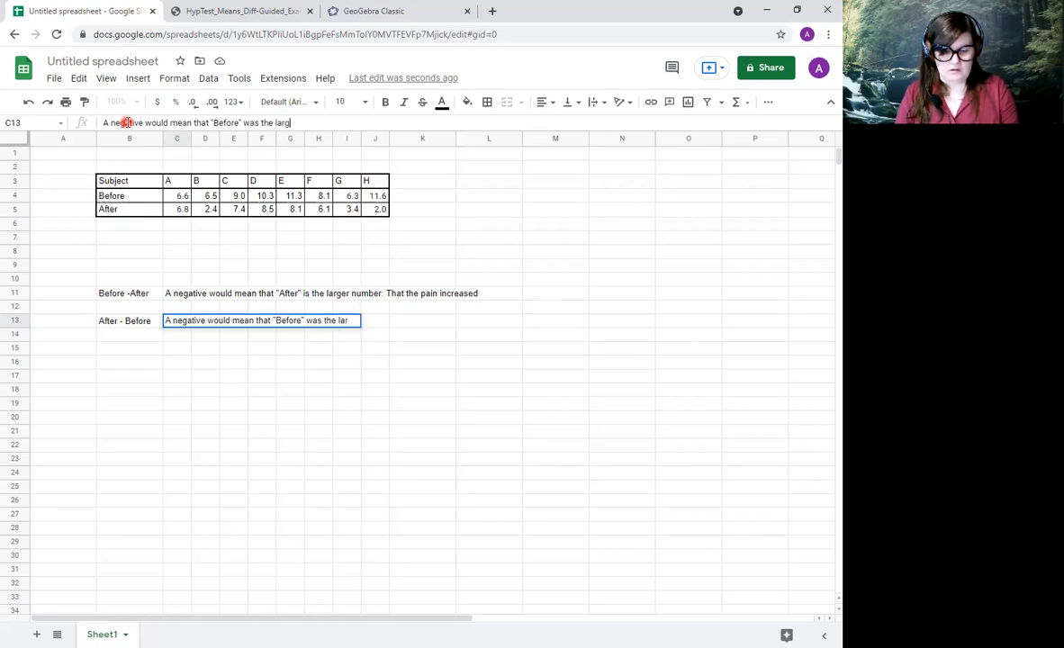
pyautogui.write('er number:')
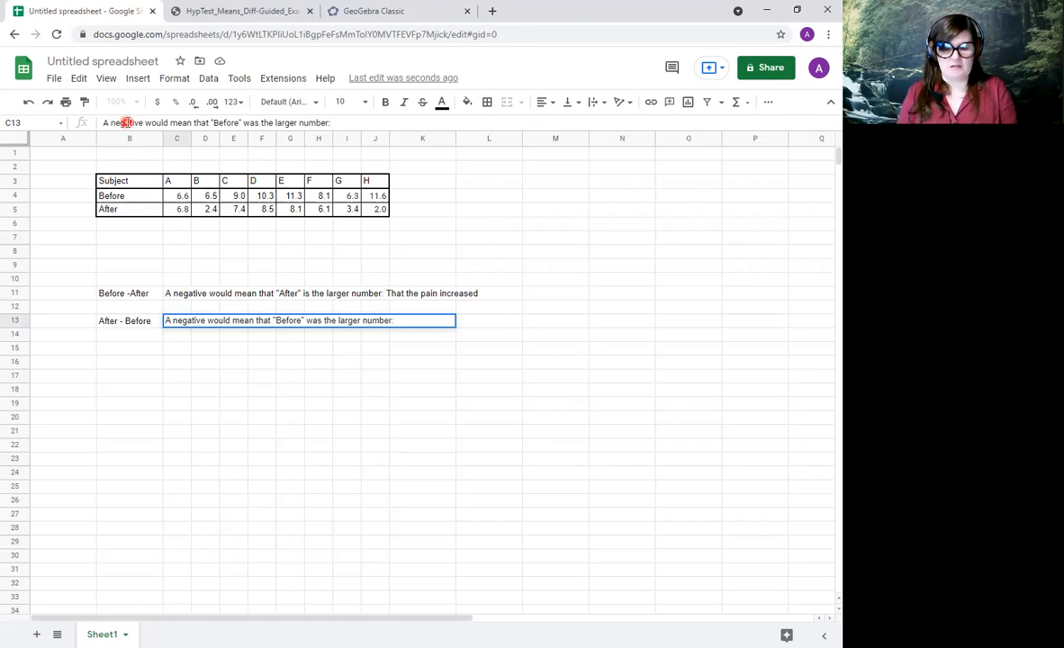
# Extend the note in cell C13 with "This would mean That the pain decreased" and commit the entry.
pyautogui.write('THis')
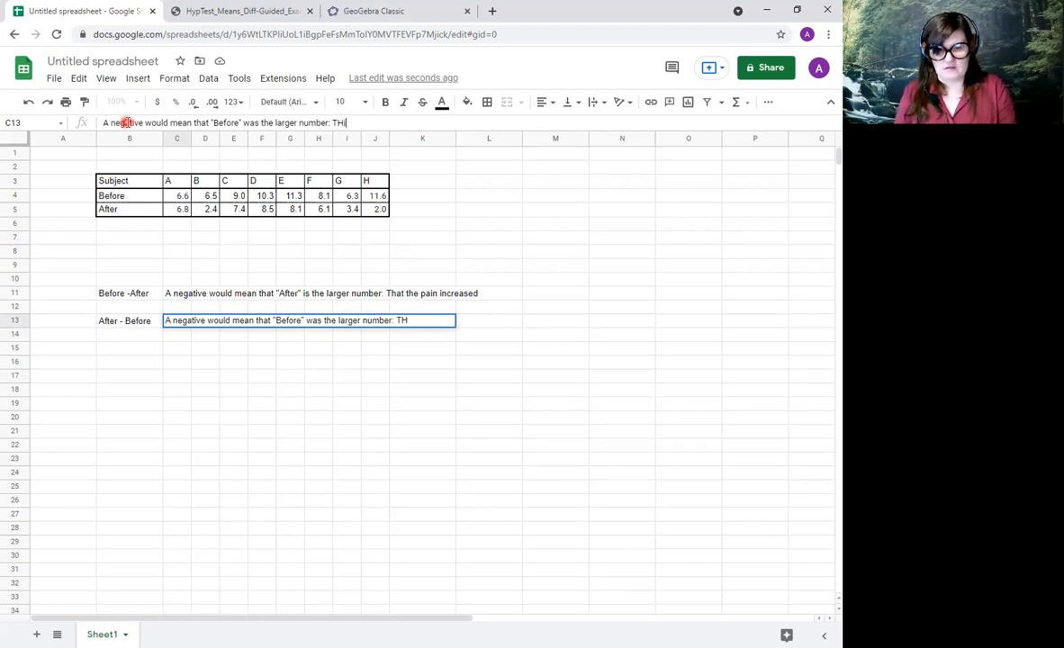
pyautogui.press('BackSpace')
pyautogui.press('BackSpace')
pyautogui.press('BackSpace')
pyautogui.write('his would mean ')
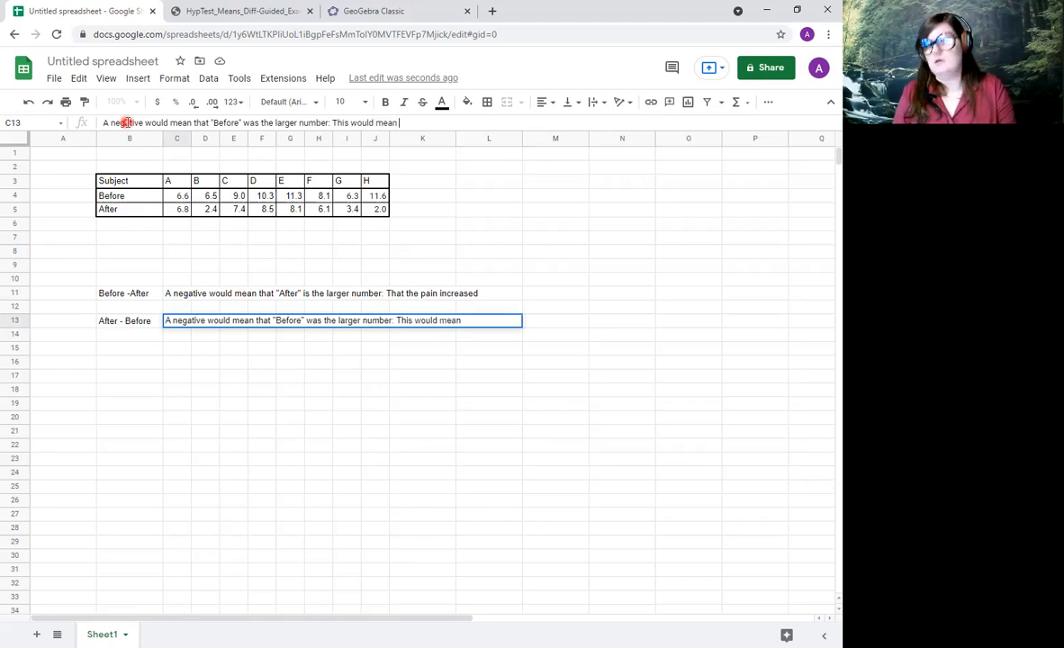
pyautogui.write('That the')
pyautogui.write(' pain dec')
pyautogui.write('reaesd')
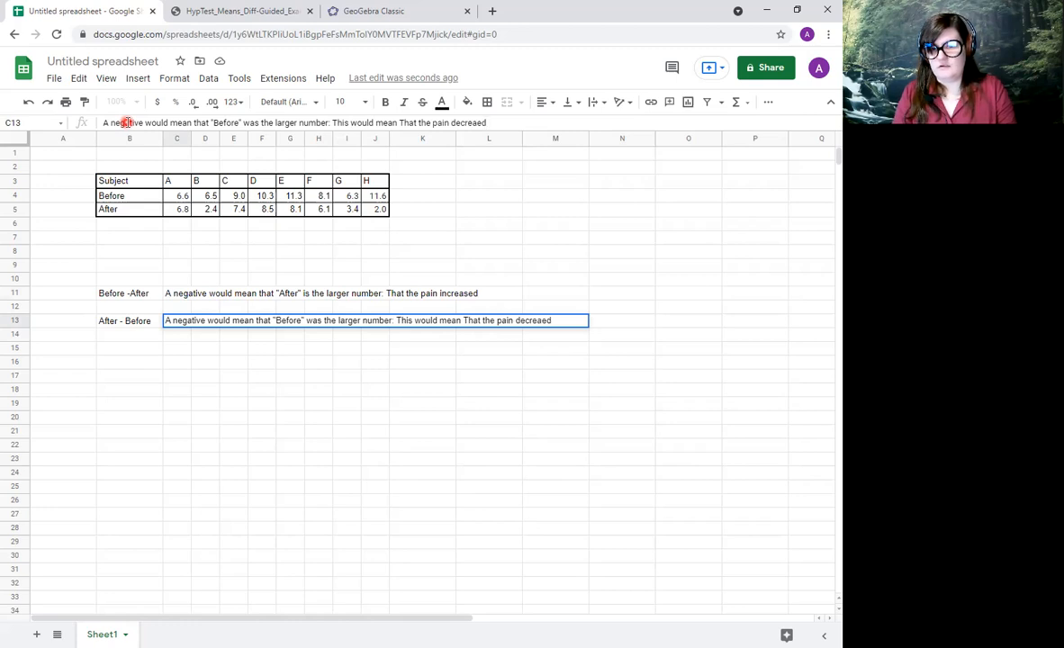
pyautogui.press('BackSpace')
pyautogui.press('BackSpace')
pyautogui.press('BackSpace')
pyautogui.press('BackSpace')
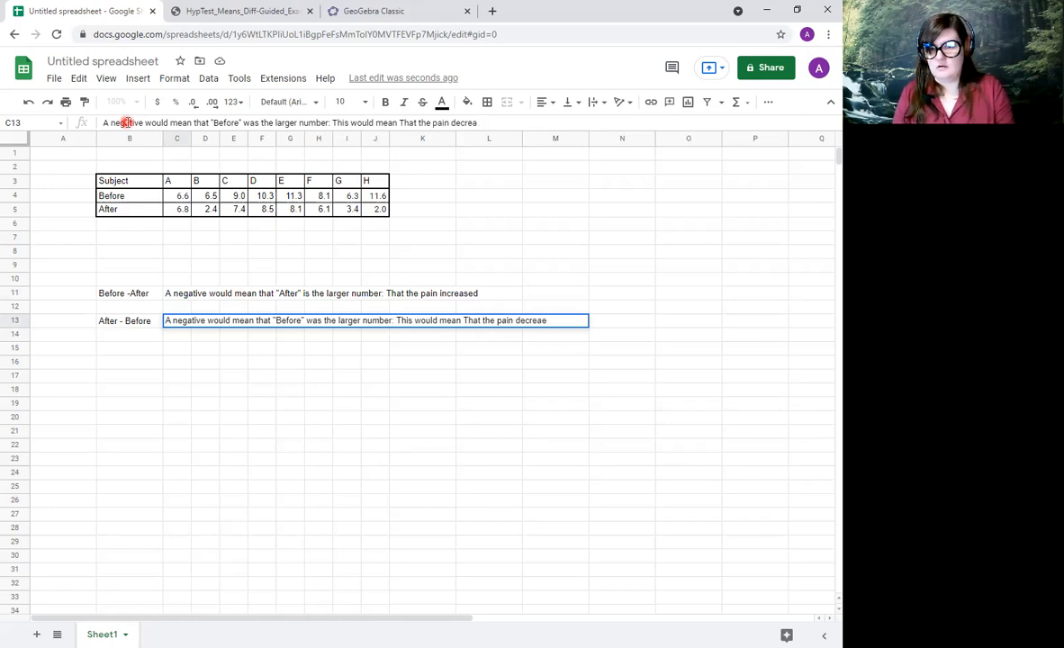
pyautogui.write('ased')
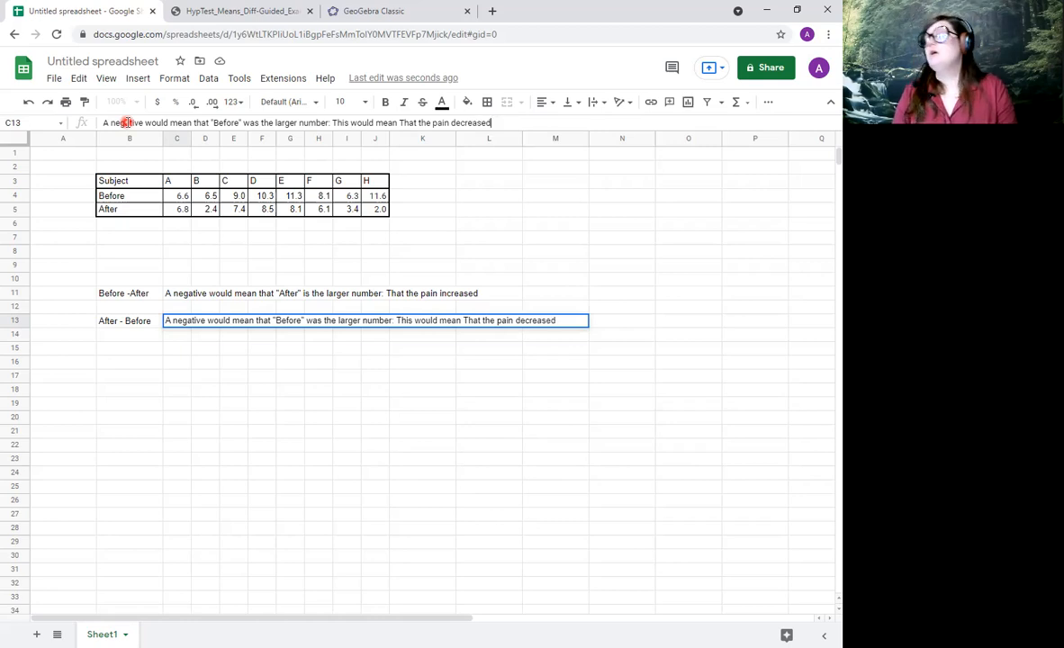
pyautogui.press('Return')
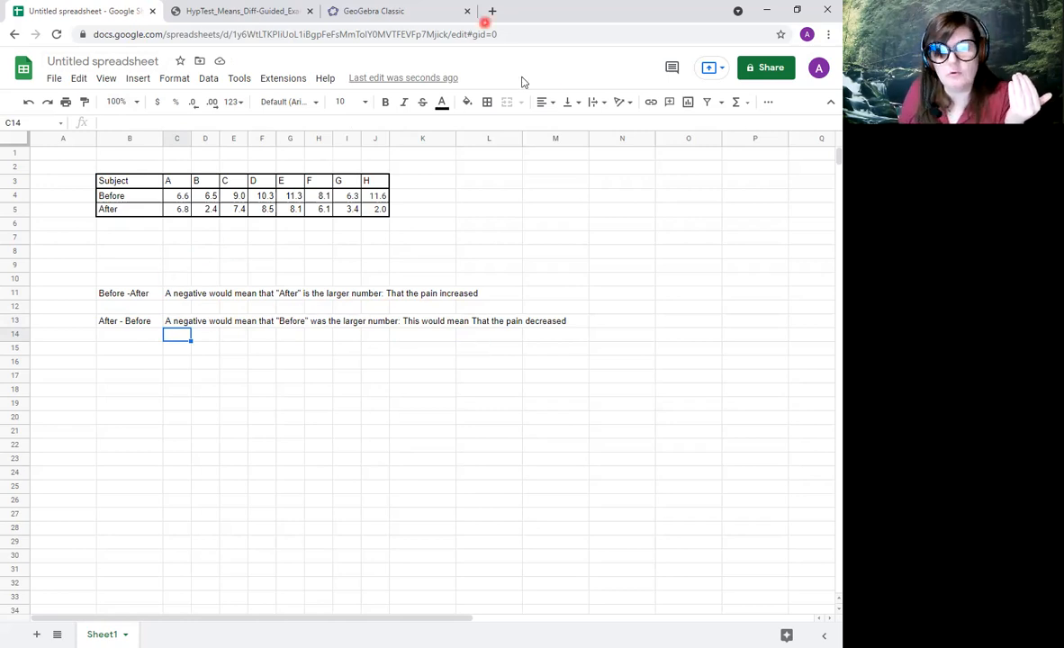
# Reread the paired differences question in the guided examples PDF and enter the label "B-A" in cell B7 of the spreadsheet.
pyautogui.click(220, 18)
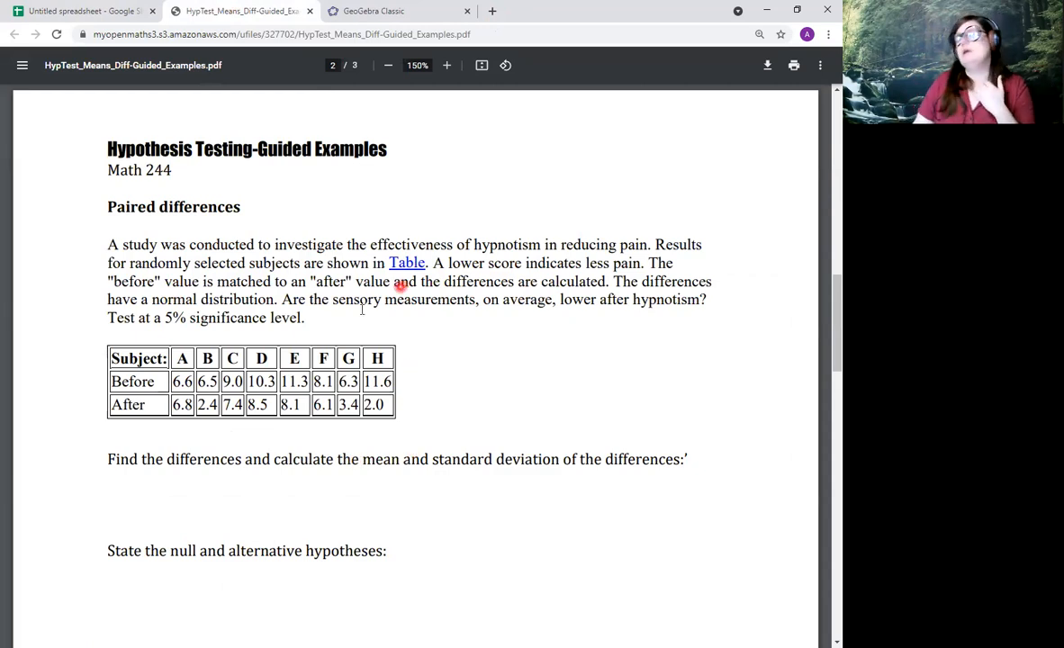
pyautogui.click(88, 13)
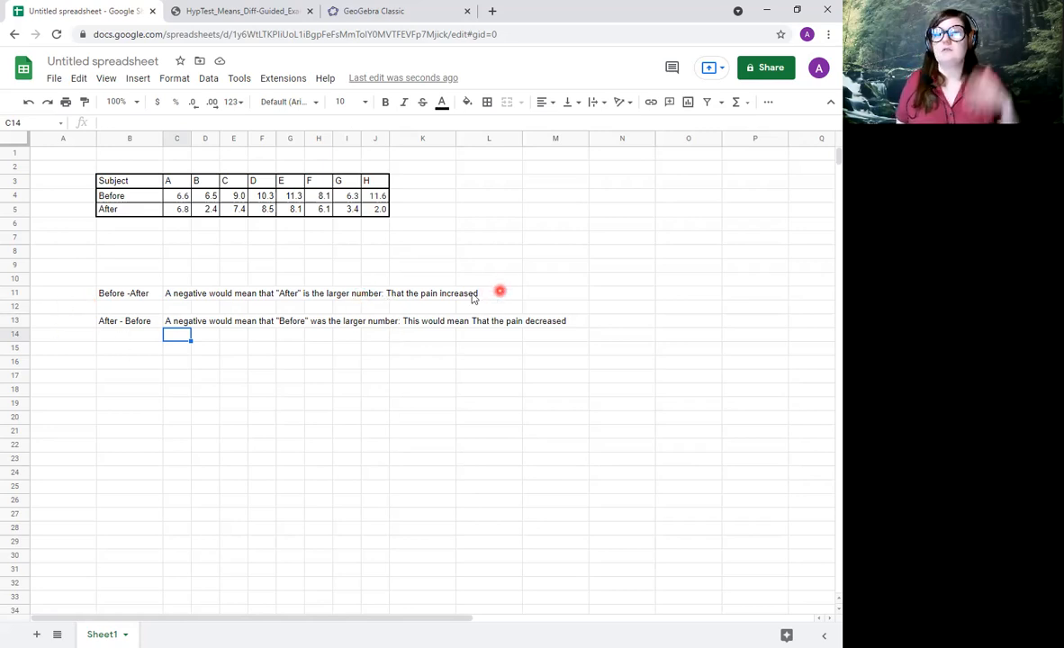
pyautogui.click(120, 241)
pyautogui.write('BV')
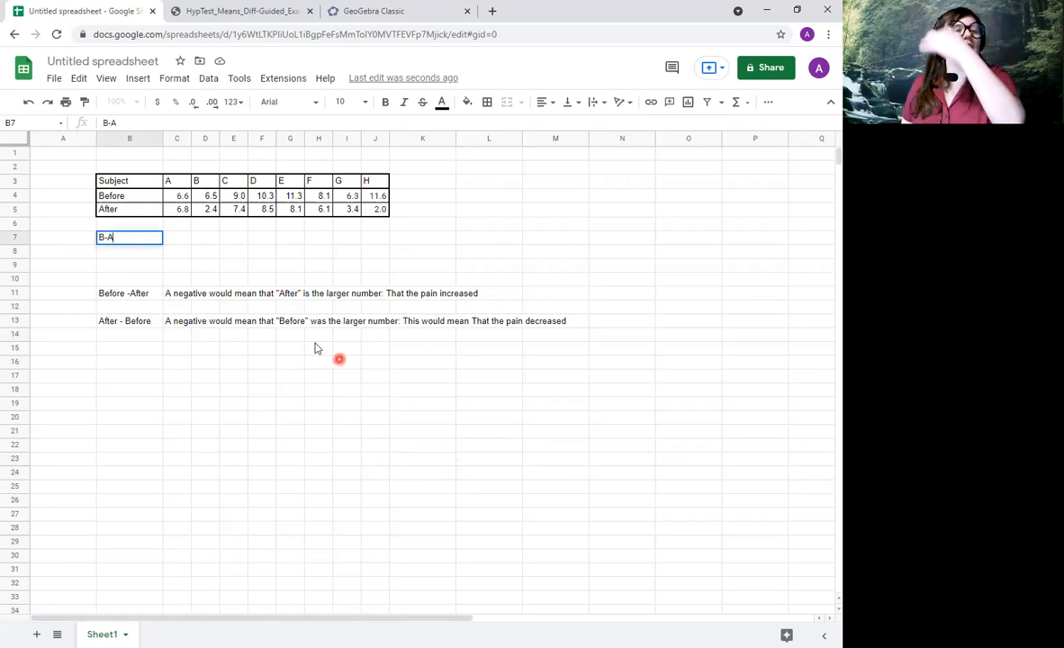
# Make the Before -After label and its explanatory note in row 11 bold.
pyautogui.moveTo(131, 300); pyautogui.dragTo(482, 297)
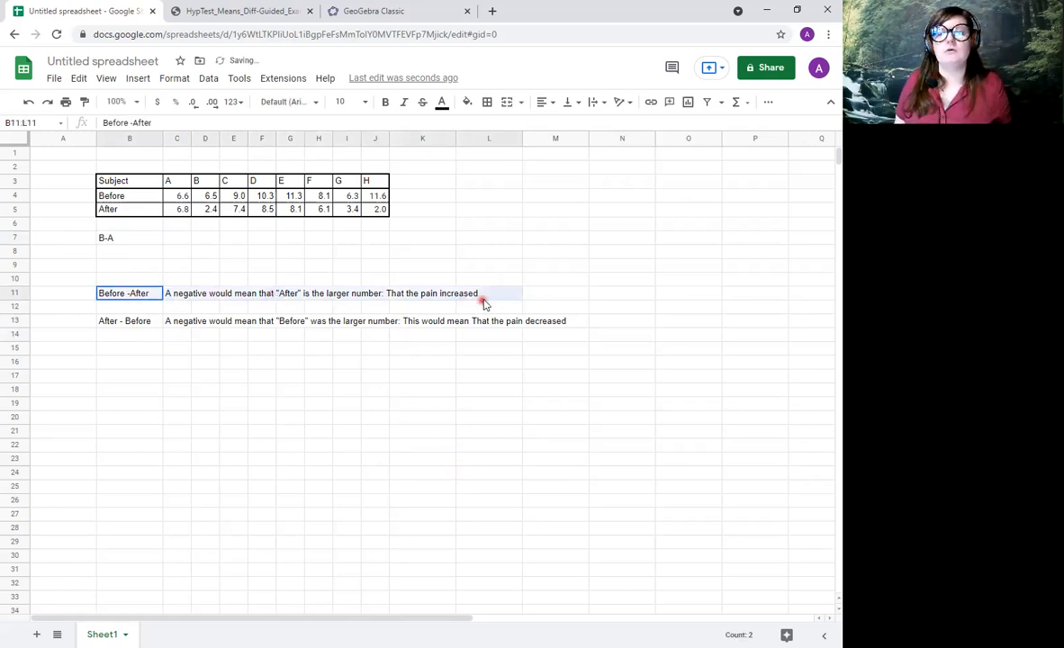
pyautogui.click(385, 102)
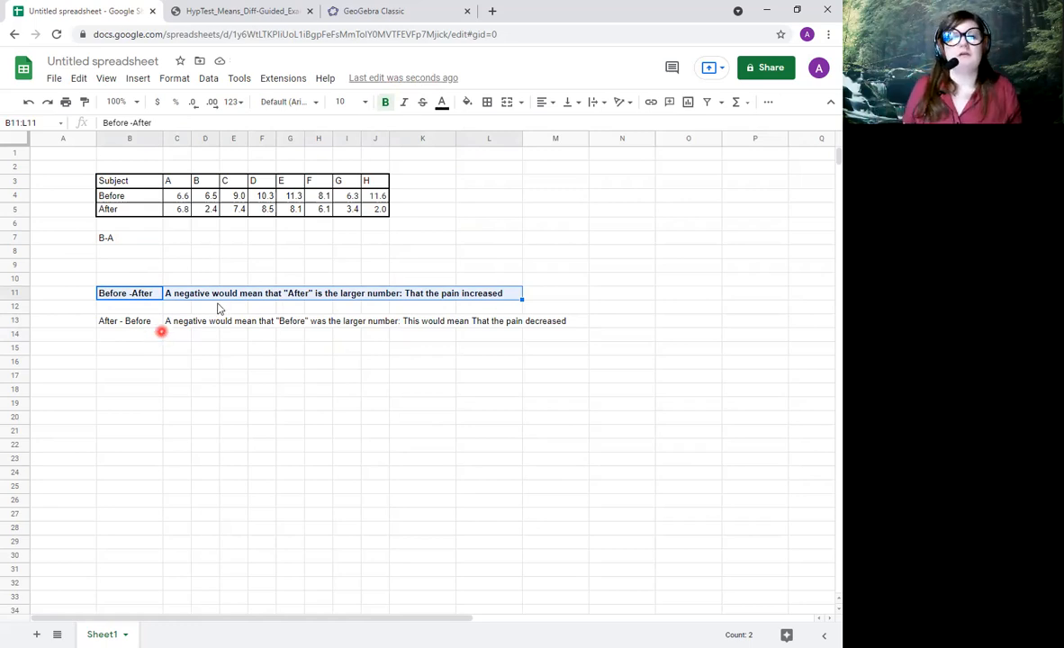
# Calculate the Before minus After difference in cell C7 with =C4-C5 and fill the formula across to J7.
pyautogui.click(184, 240)
pyautogui.write('=')
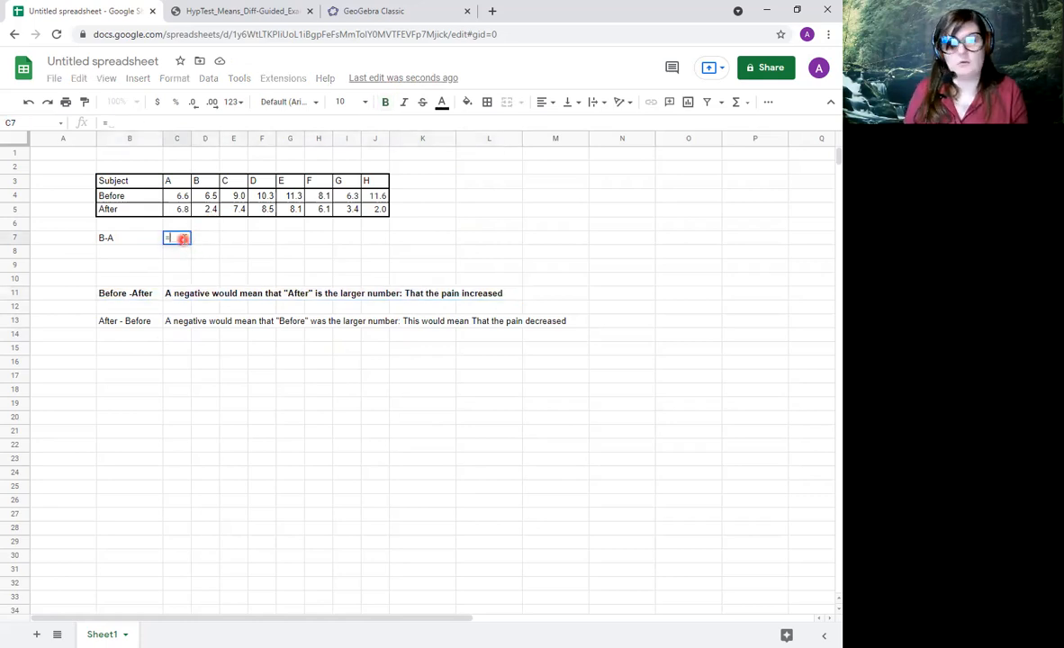
pyautogui.click(168, 197)
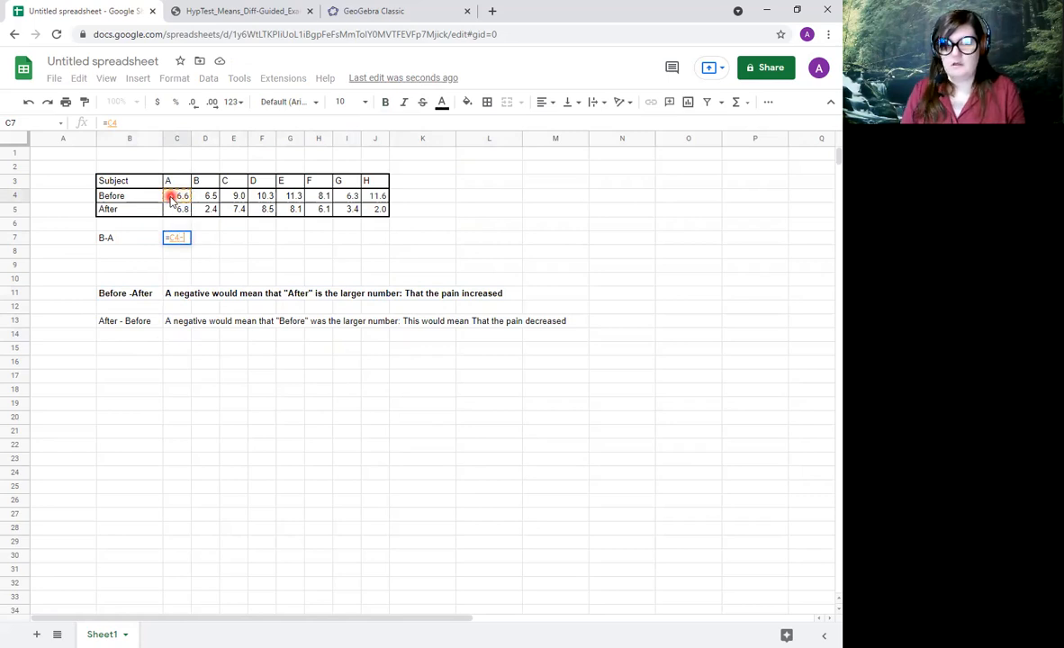
pyautogui.write('-')
pyautogui.click(184, 213)
pyautogui.press('Return')
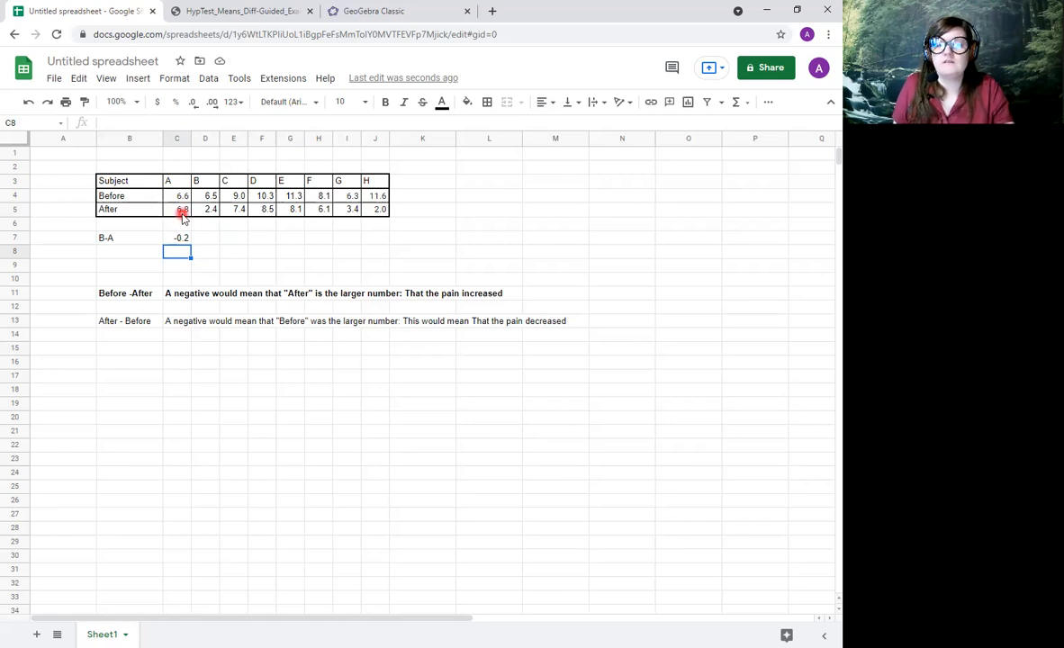
pyautogui.click(181, 239)
pyautogui.moveTo(189, 242); pyautogui.dragTo(376, 237)
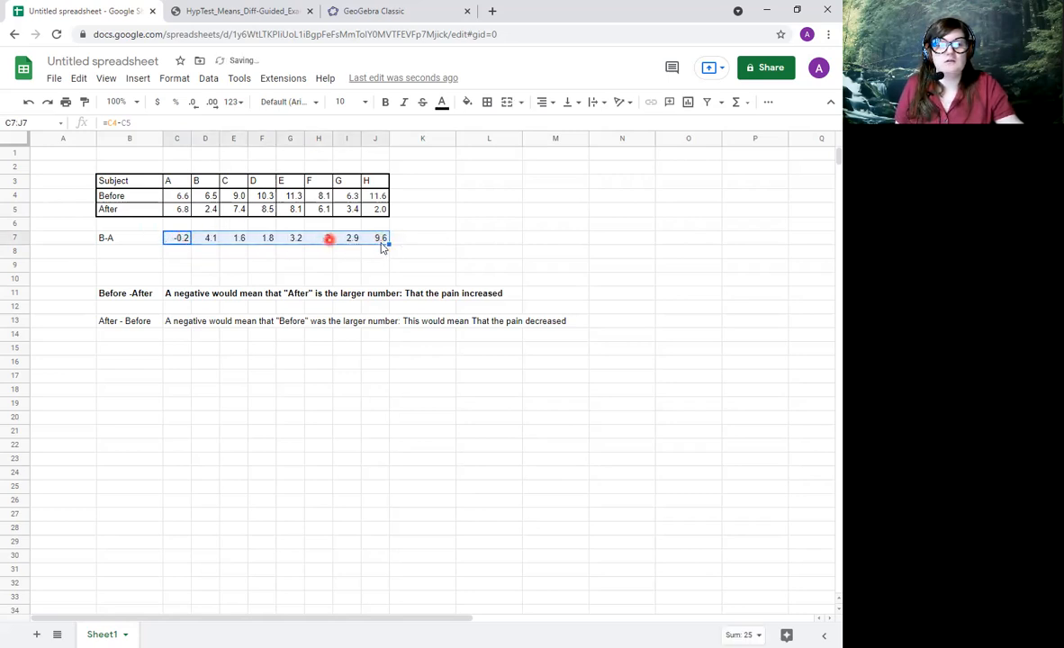
# Put an outer border around the B-A row, cells B7 to J7.
pyautogui.moveTo(101, 238); pyautogui.dragTo(81, 238)
pyautogui.moveTo(150, 243); pyautogui.dragTo(287, 240)
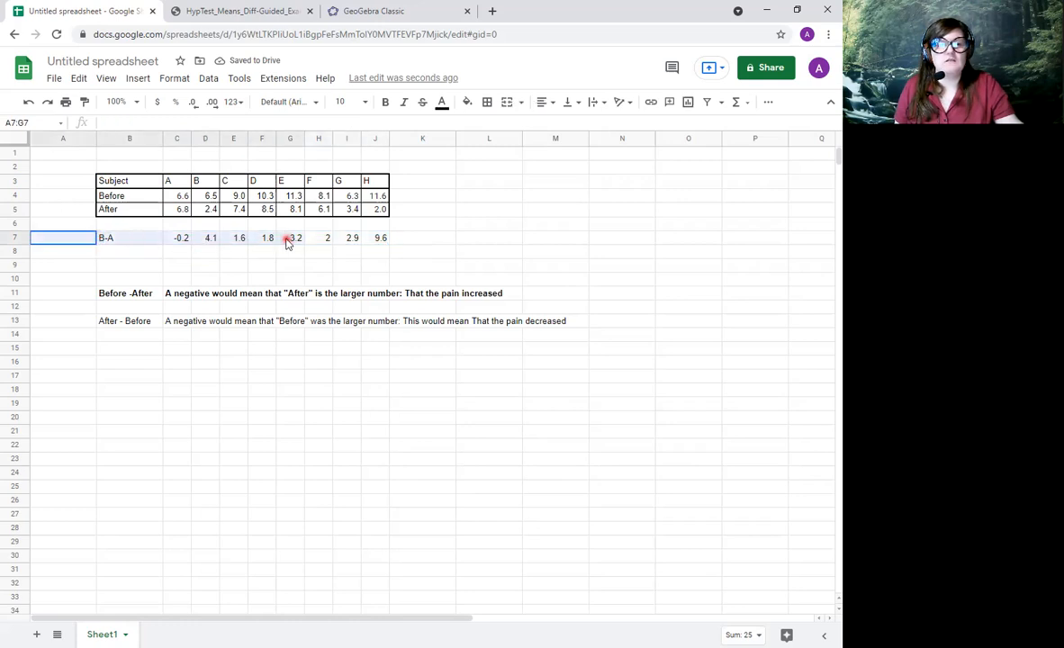
pyautogui.moveTo(142, 241); pyautogui.dragTo(380, 242)
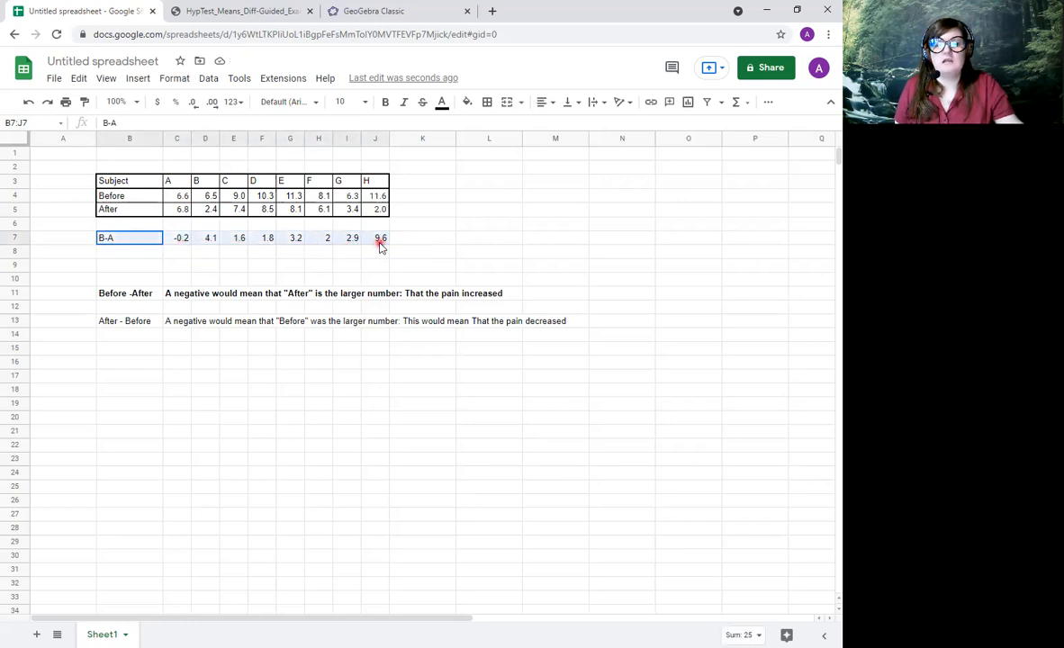
pyautogui.click(489, 102)
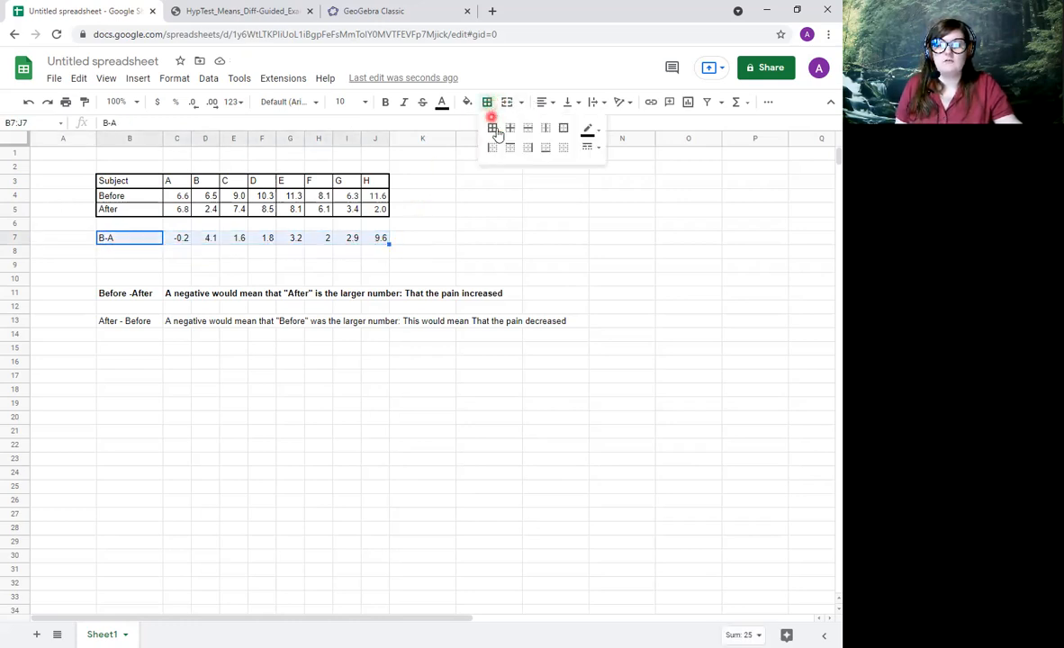
pyautogui.click(563, 128)
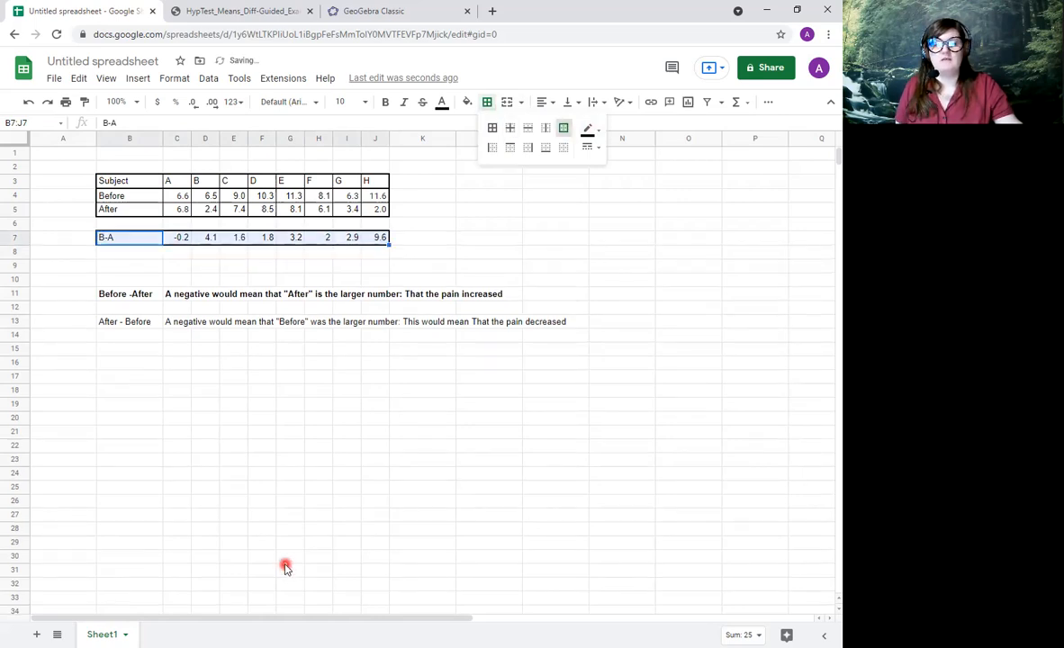
# Label cell M4 "Mean" and calculate the average of the differences C7:J7 in M5 with the AVERAGE function.
pyautogui.click(565, 197)
pyautogui.write('Mean')
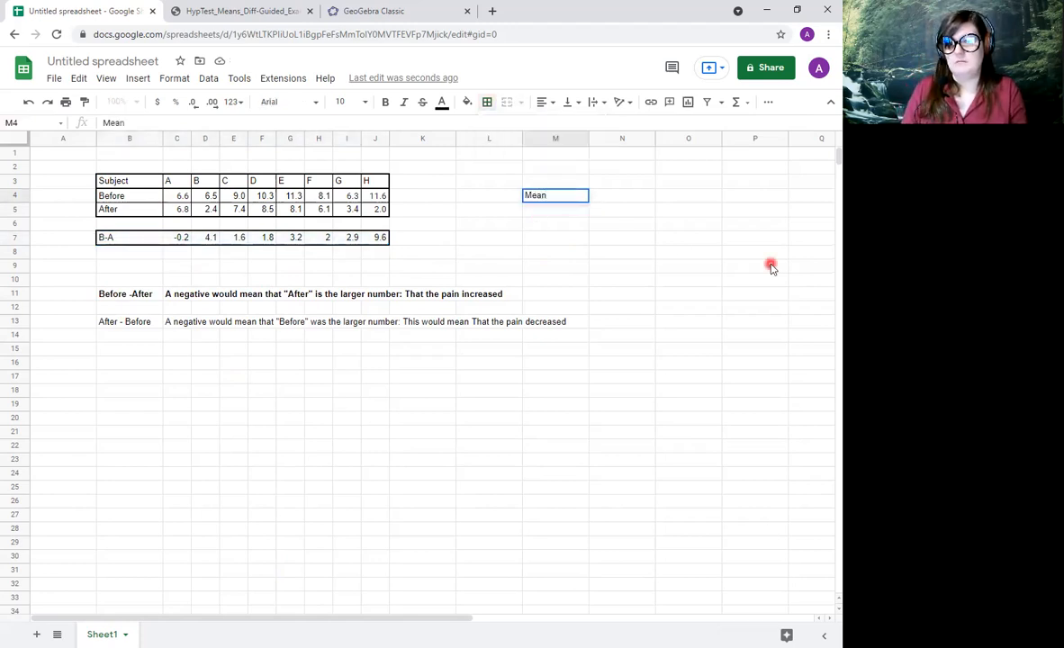
pyautogui.click(566, 210)
pyautogui.write('=a')
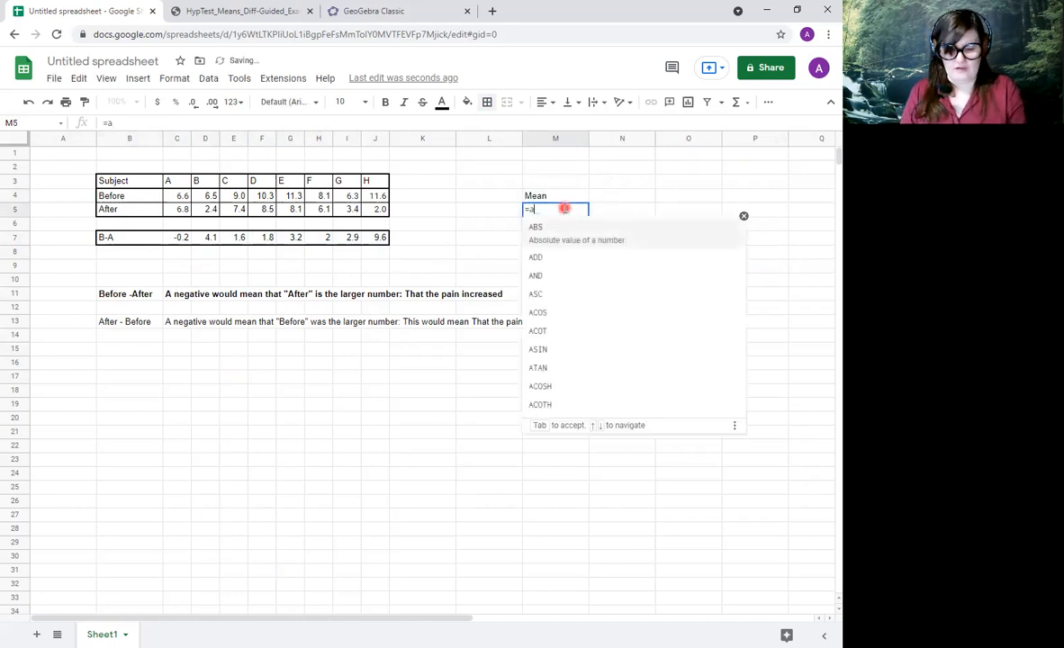
pyautogui.write('v')
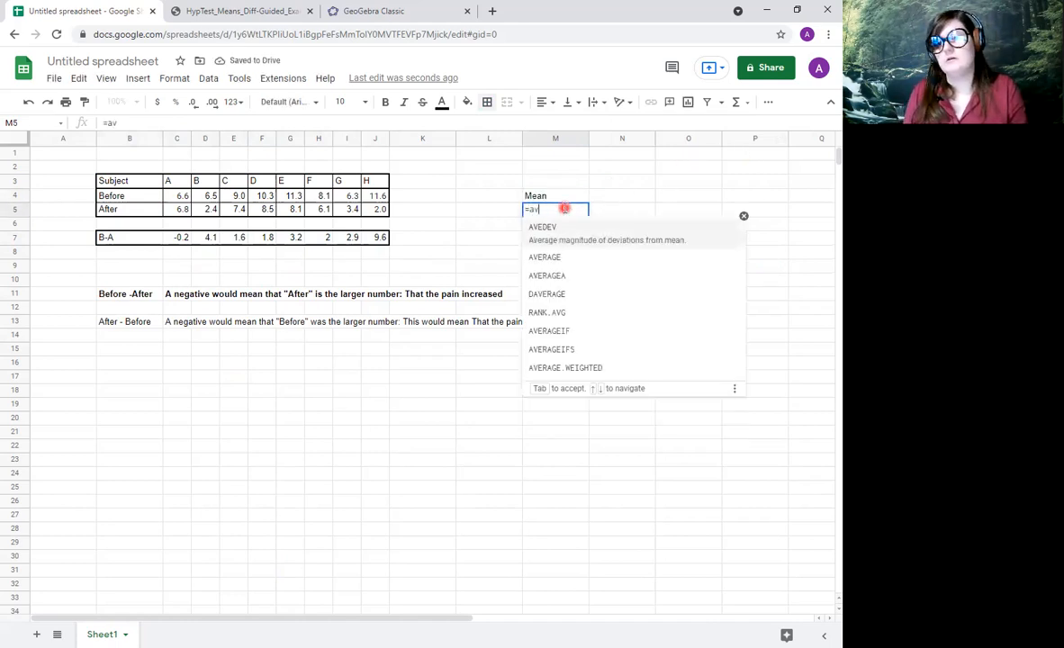
pyautogui.click(573, 260)
pyautogui.moveTo(180, 238); pyautogui.dragTo(381, 238)
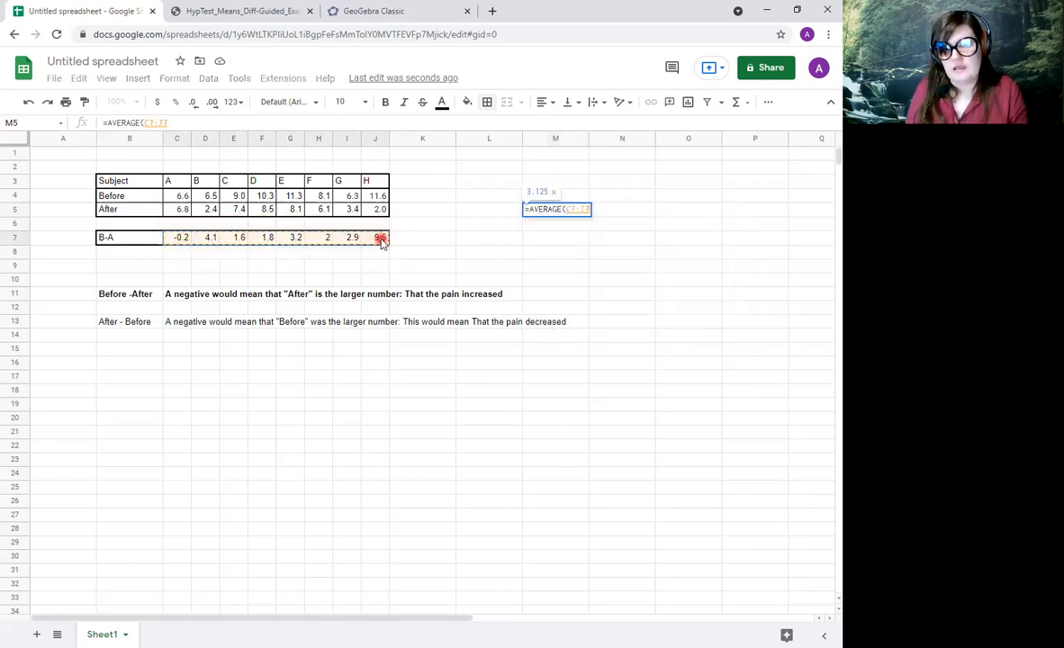
pyautogui.press('Return')
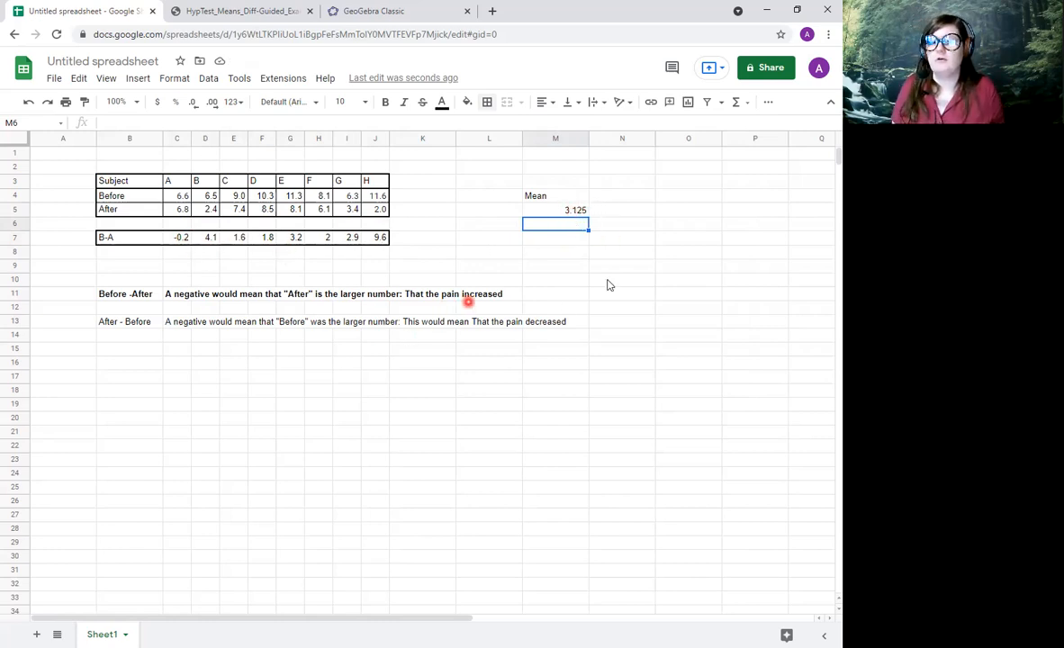
# Label cell N4 "s" and calculate the standard deviation of the differences C7:J7 in N5 with the STDEV function.
pyautogui.click(611, 196)
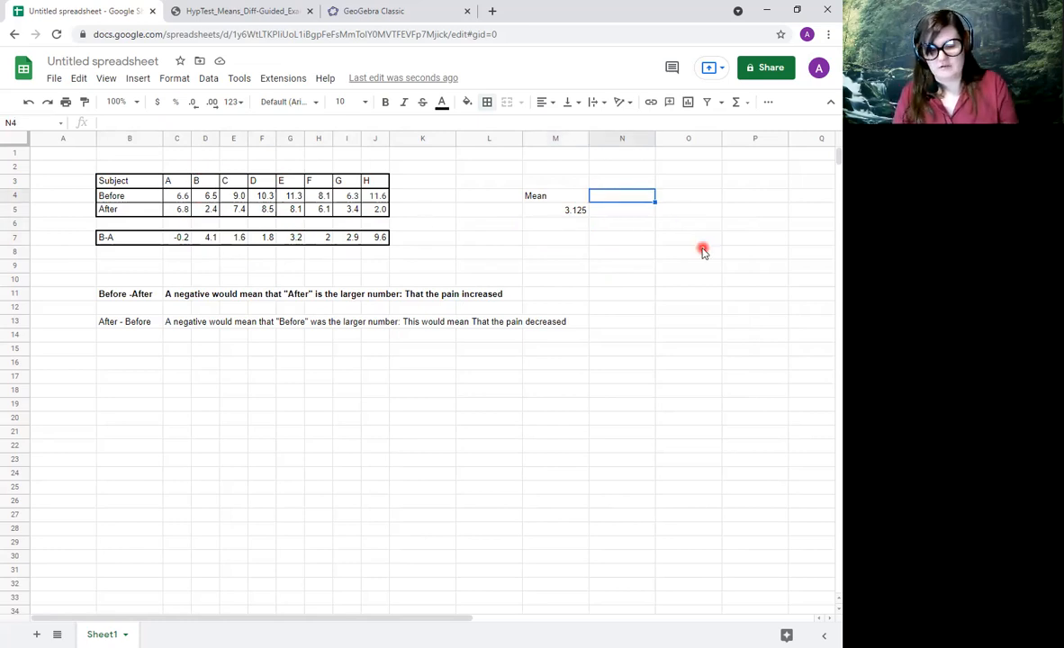
pyautogui.write('s')
pyautogui.press('Return')
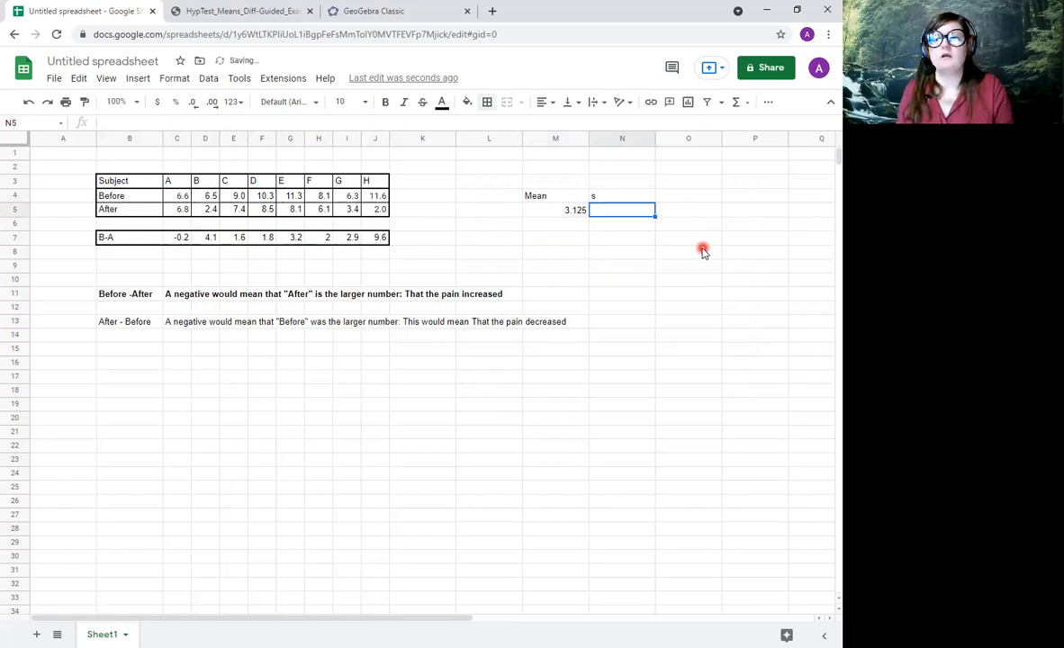
pyautogui.write('=st')
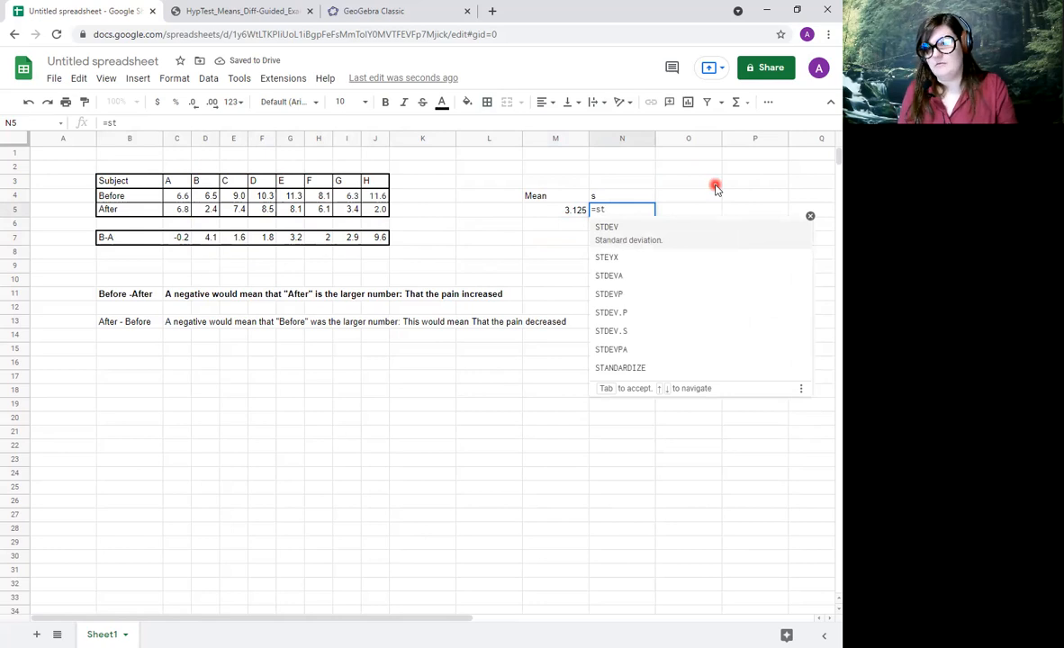
pyautogui.click(700, 236)
pyautogui.moveTo(167, 236); pyautogui.dragTo(377, 255)
pyautogui.press('Return')
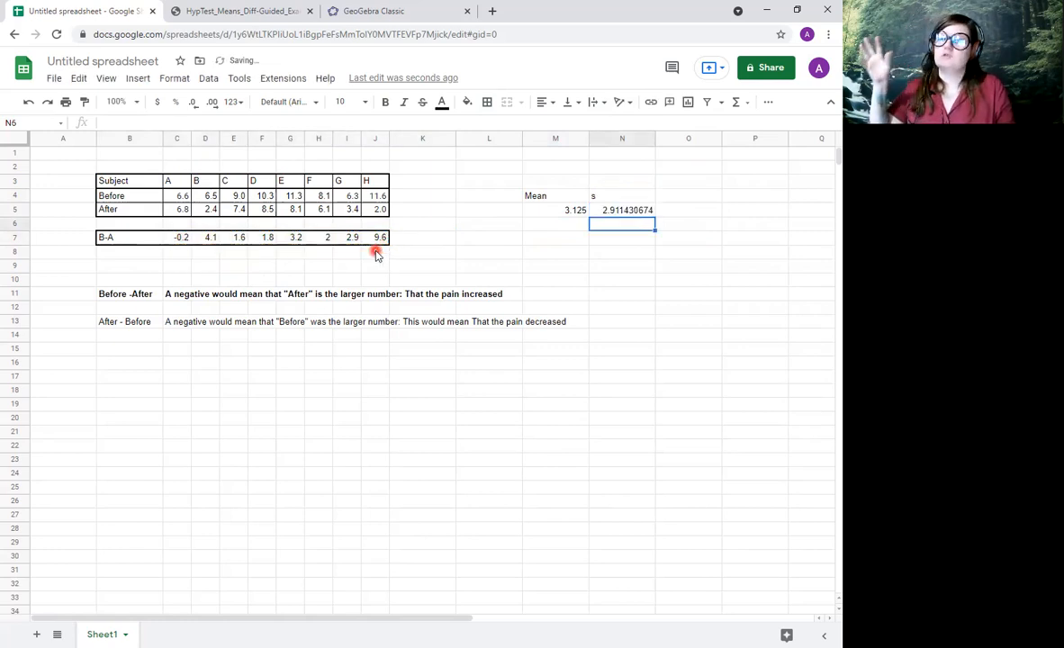
# Label cell O4 "n" and count the differences C7:J7 in O5 with the COUNT function.
pyautogui.click(698, 197)
pyautogui.write('n')
pyautogui.press('Return')
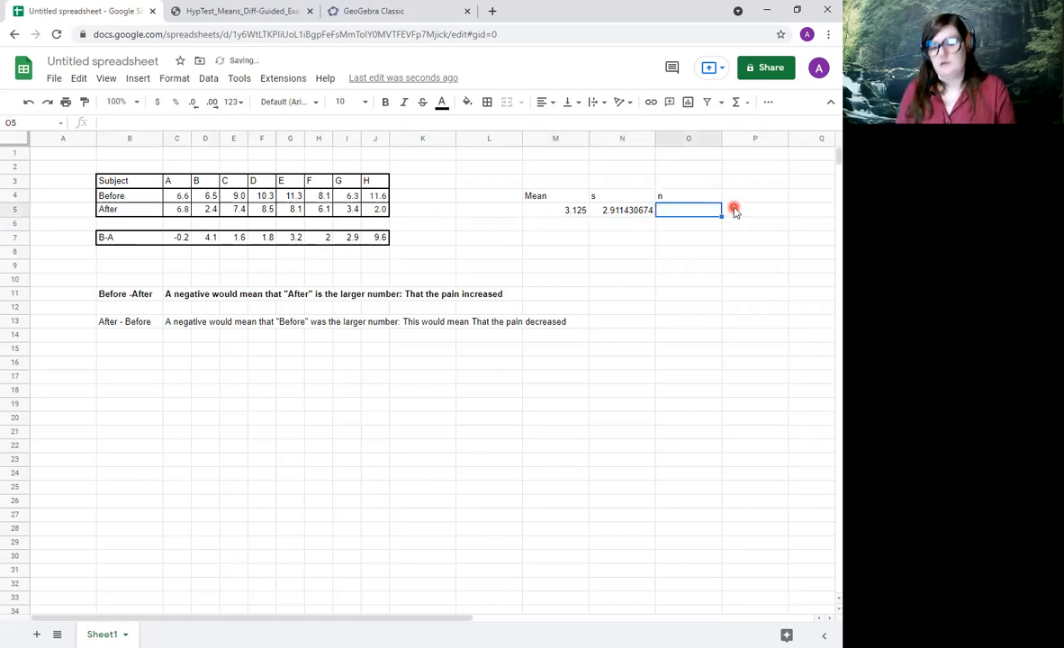
pyautogui.write('=')
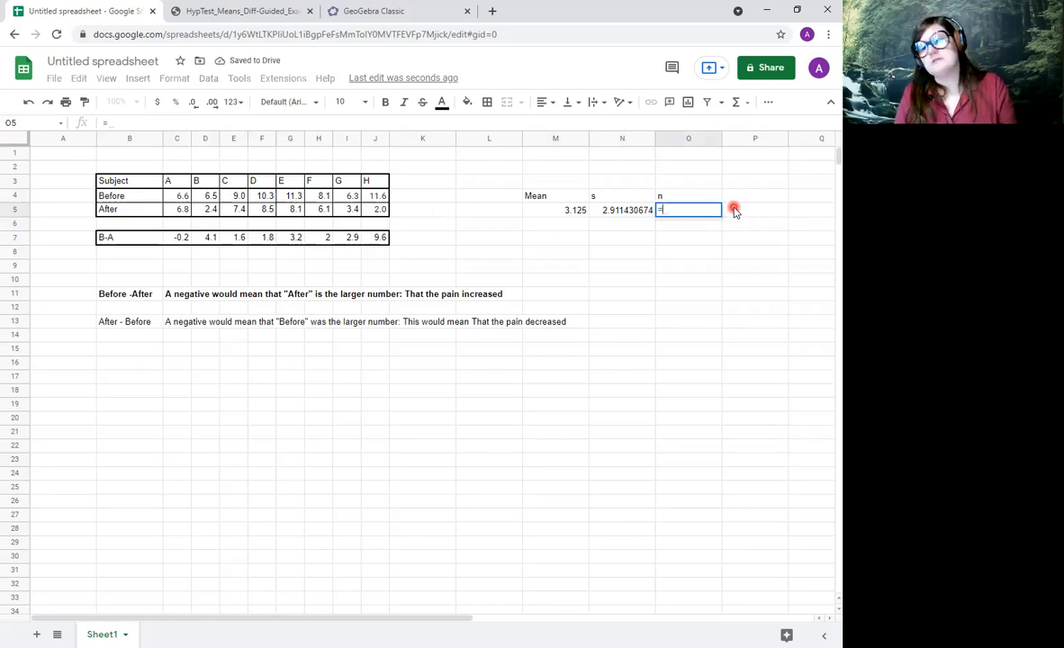
pyautogui.write('con')
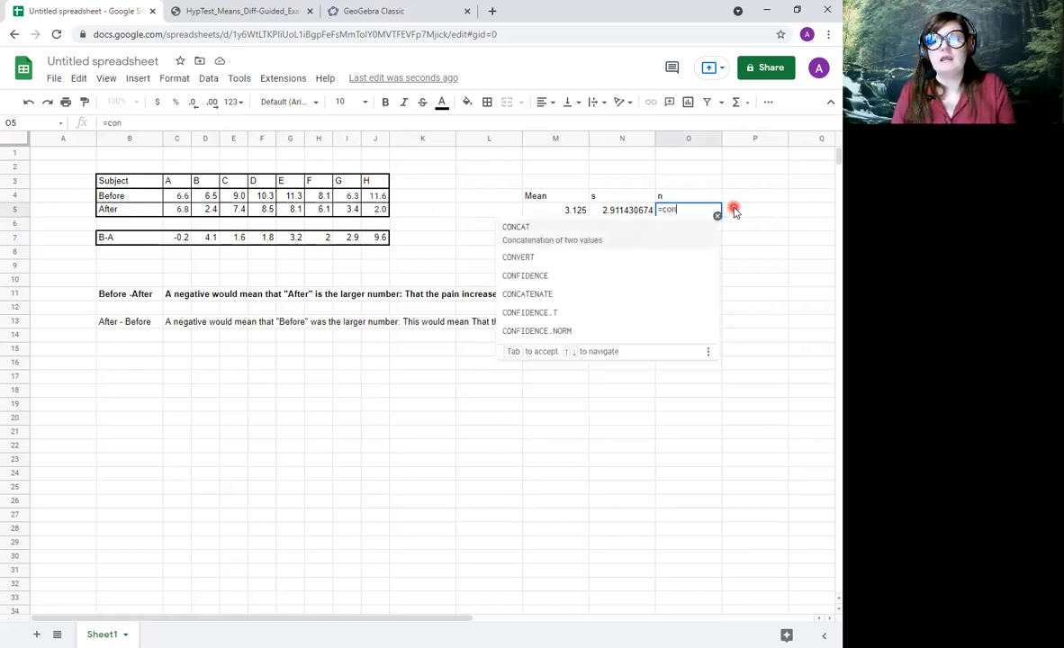
pyautogui.press('BackSpace')
pyautogui.press('BackSpace')
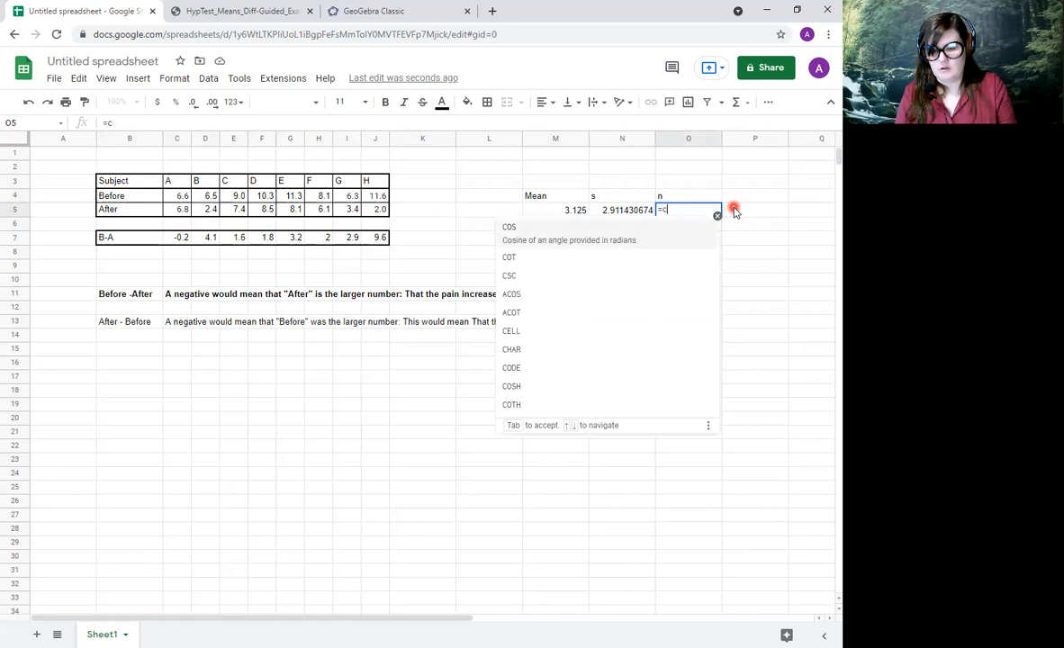
pyautogui.write('oun')
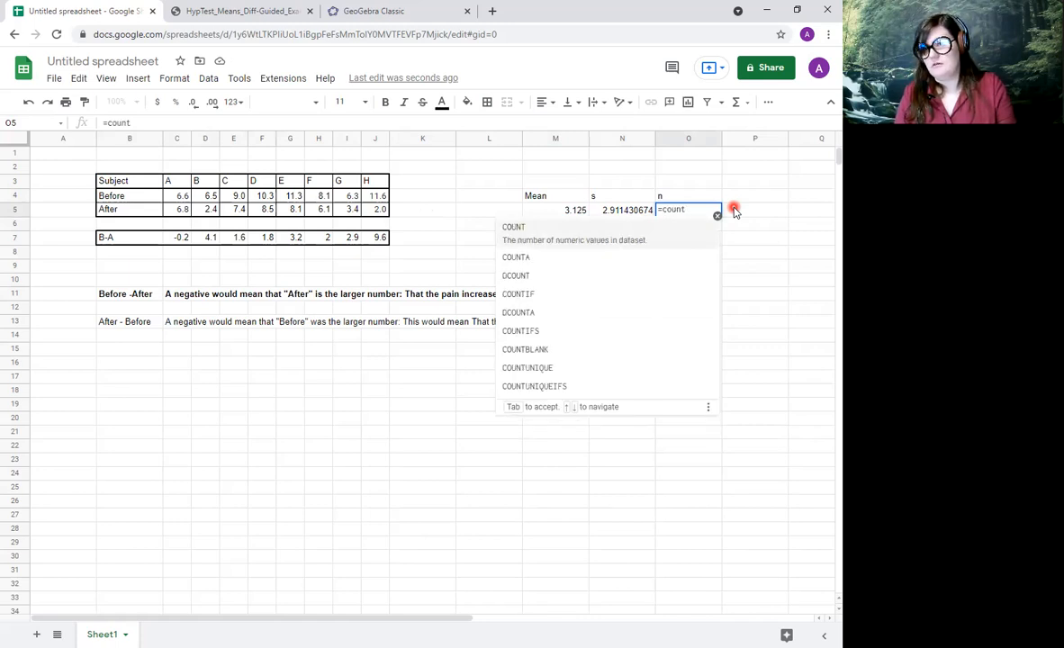
pyautogui.write('t')
pyautogui.press('Tab')
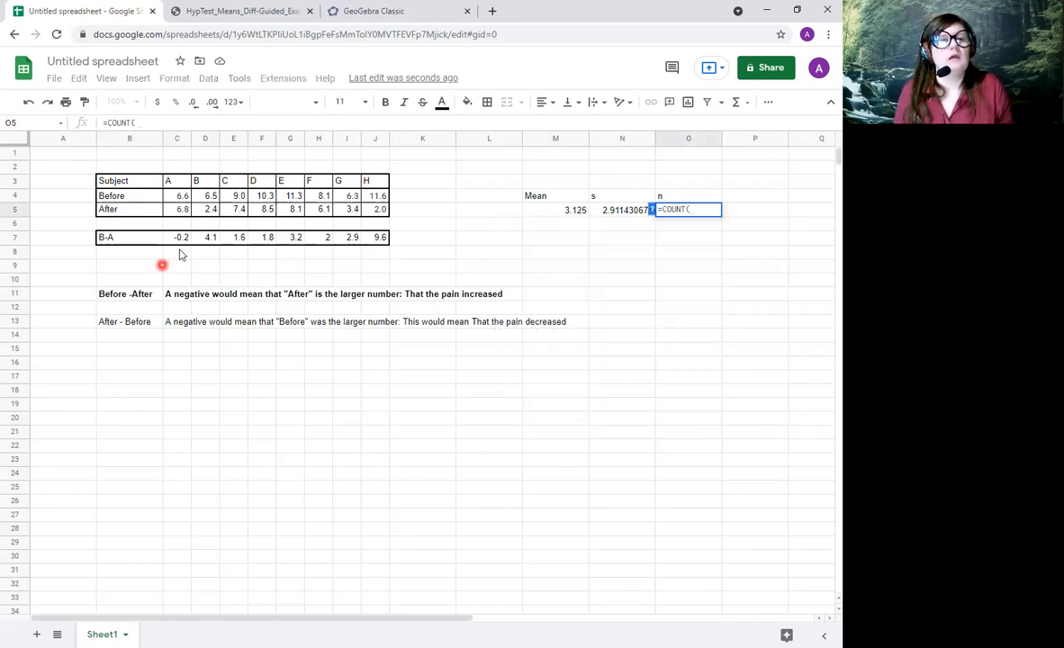
pyautogui.moveTo(178, 238); pyautogui.dragTo(378, 239)
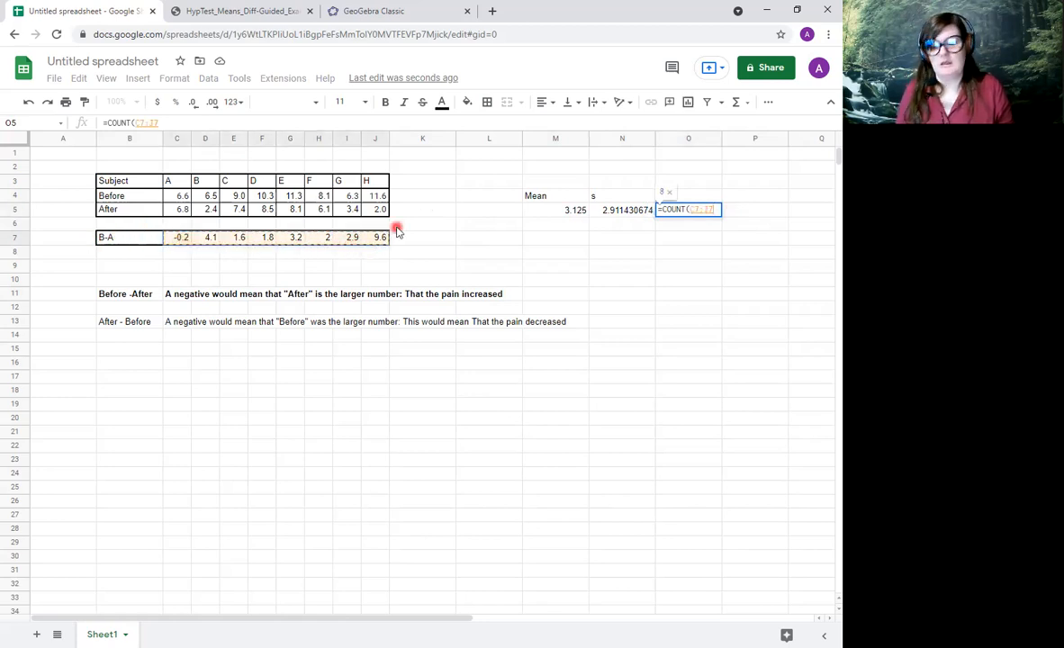
pyautogui.press('Return')
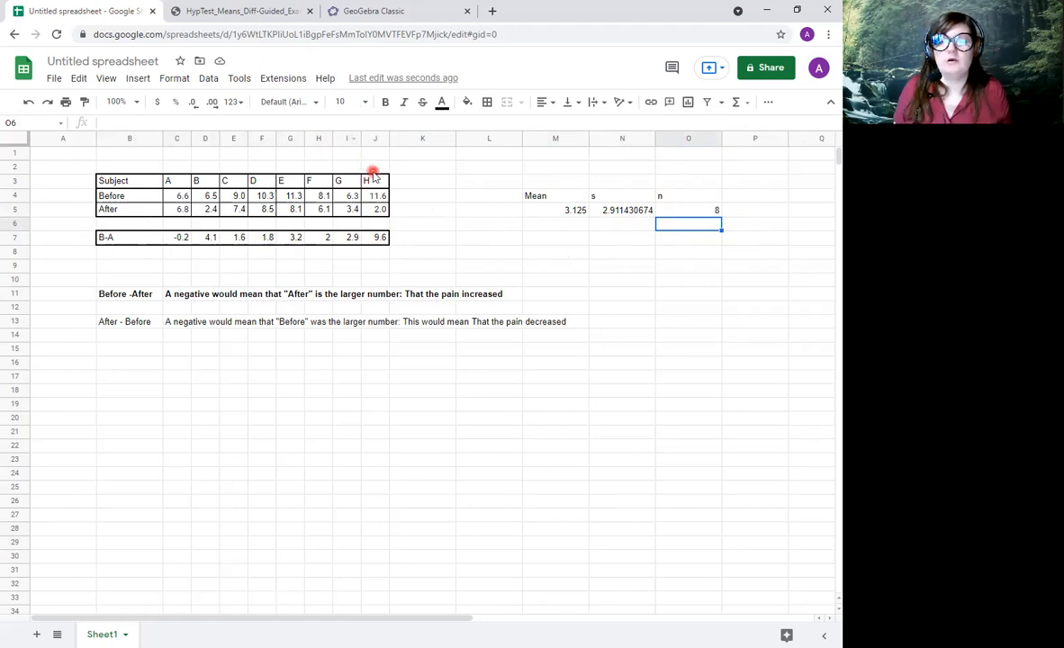
# Switch to GeoGebra Classic and change the statistics test to T Test of a Mean.
pyautogui.click(429, 20)
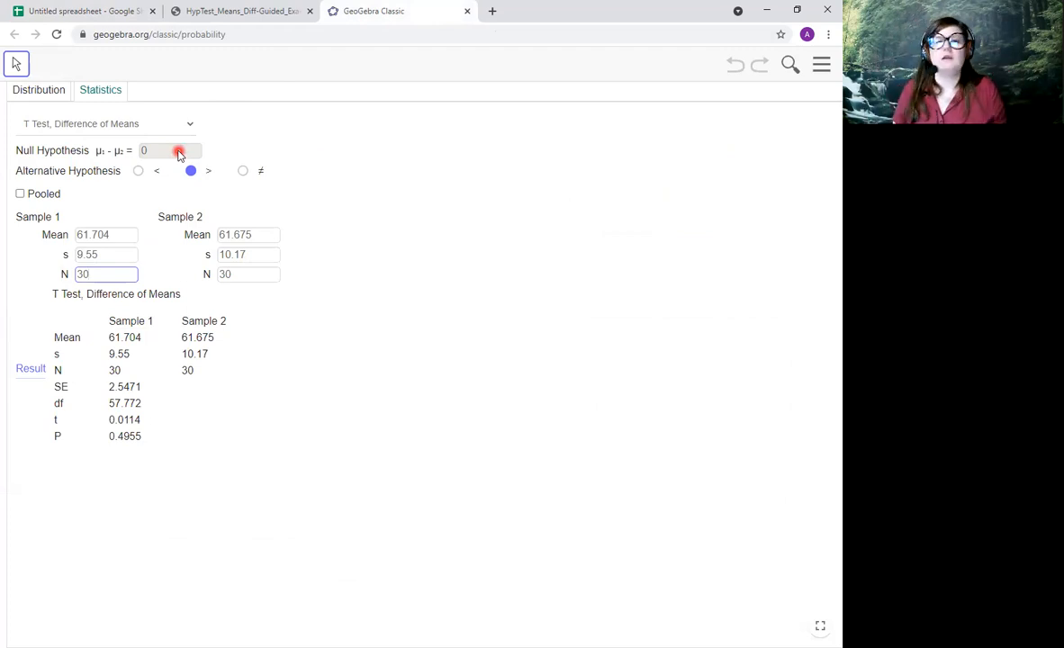
pyautogui.click(135, 122)
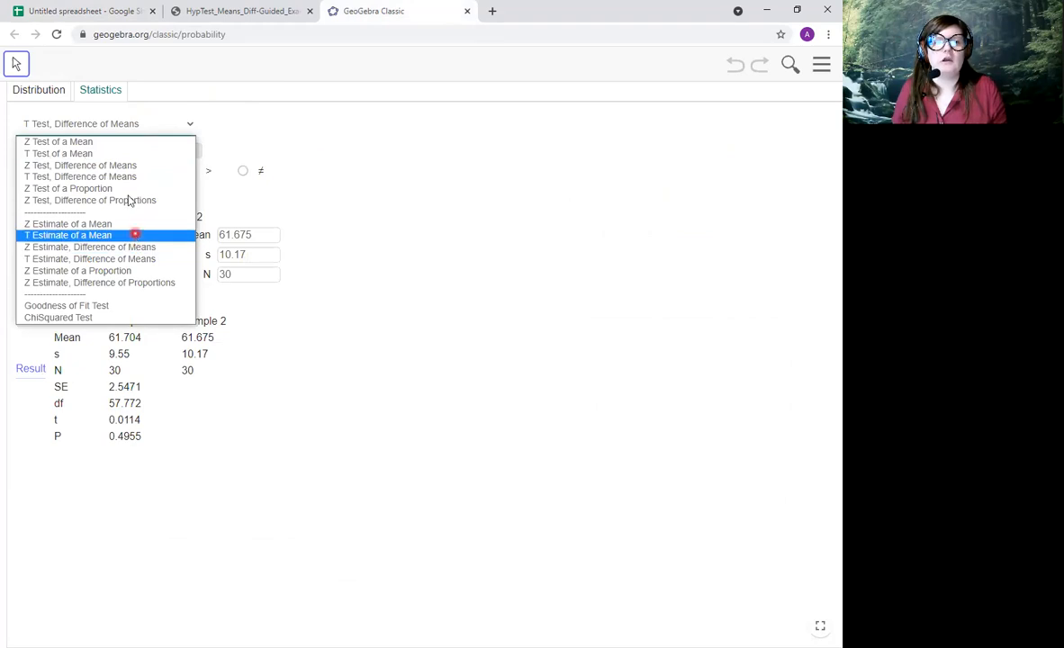
pyautogui.click(109, 153)
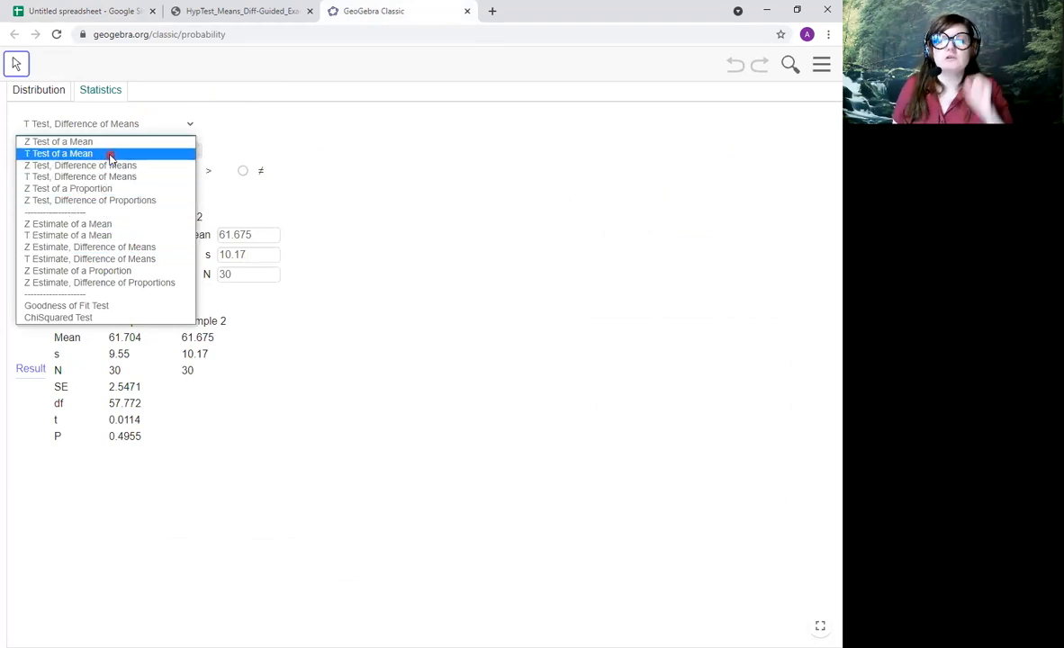
pyautogui.click(110, 155)
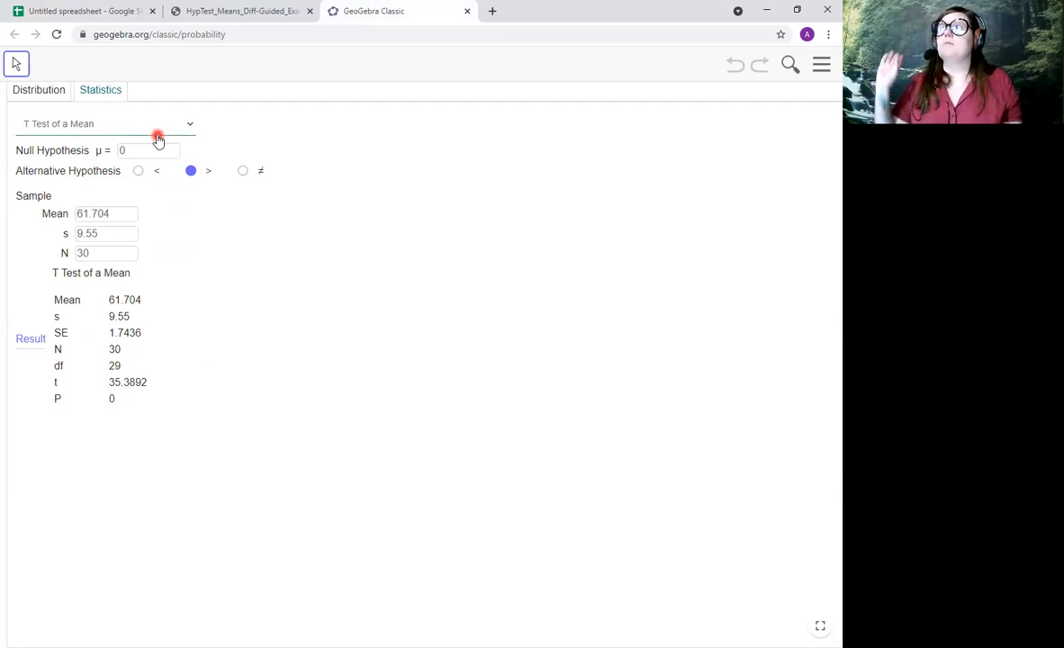
# Return to the Google Sheets spreadsheet and apply all borders to the Mean, s and n table, cells M4 to O5.
pyautogui.click(85, 11)
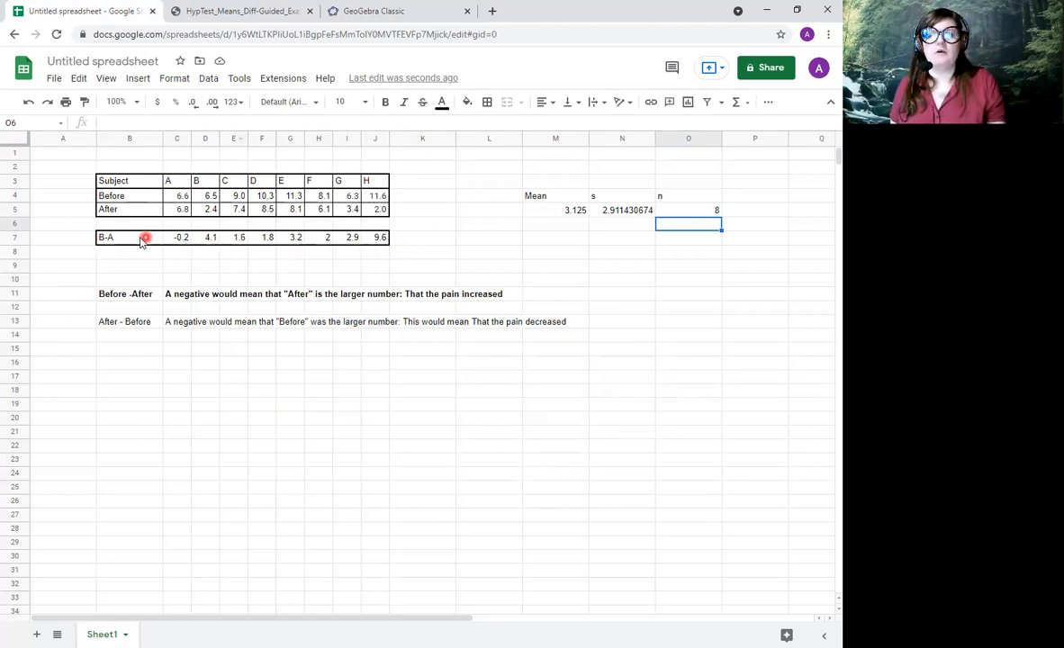
pyautogui.moveTo(121, 240); pyautogui.dragTo(405, 248)
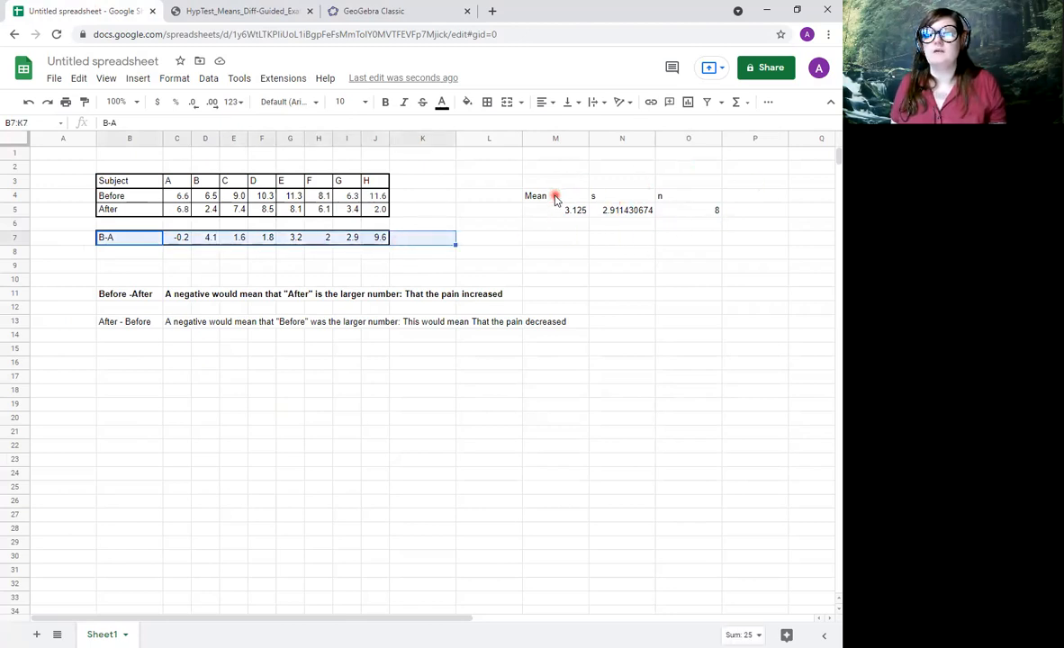
pyautogui.moveTo(554, 199); pyautogui.dragTo(707, 212)
pyautogui.click(487, 102)
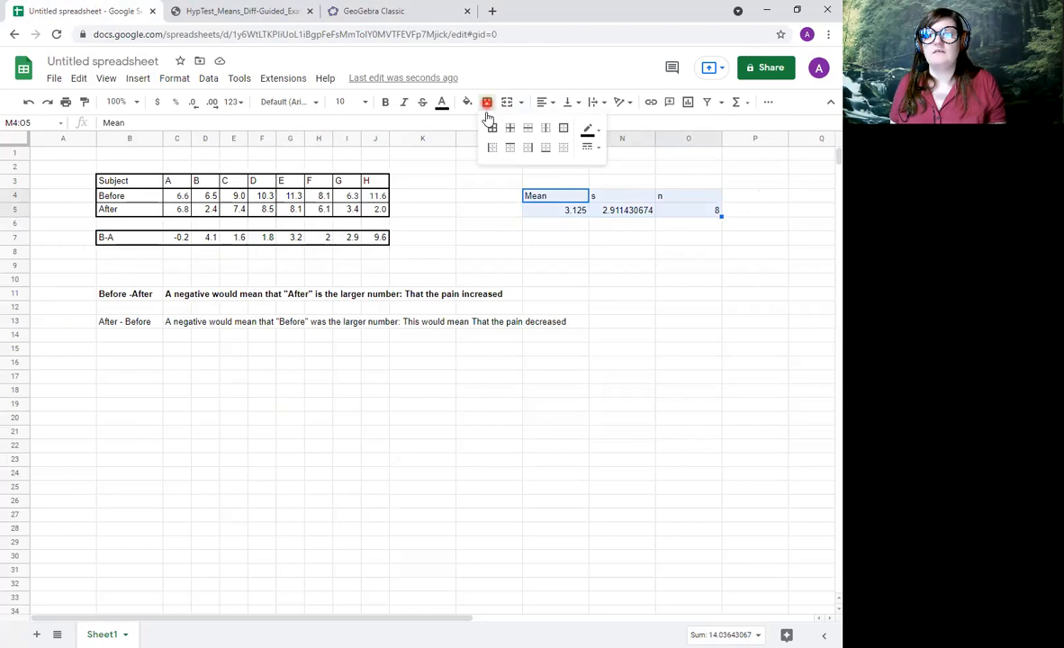
pyautogui.click(491, 127)
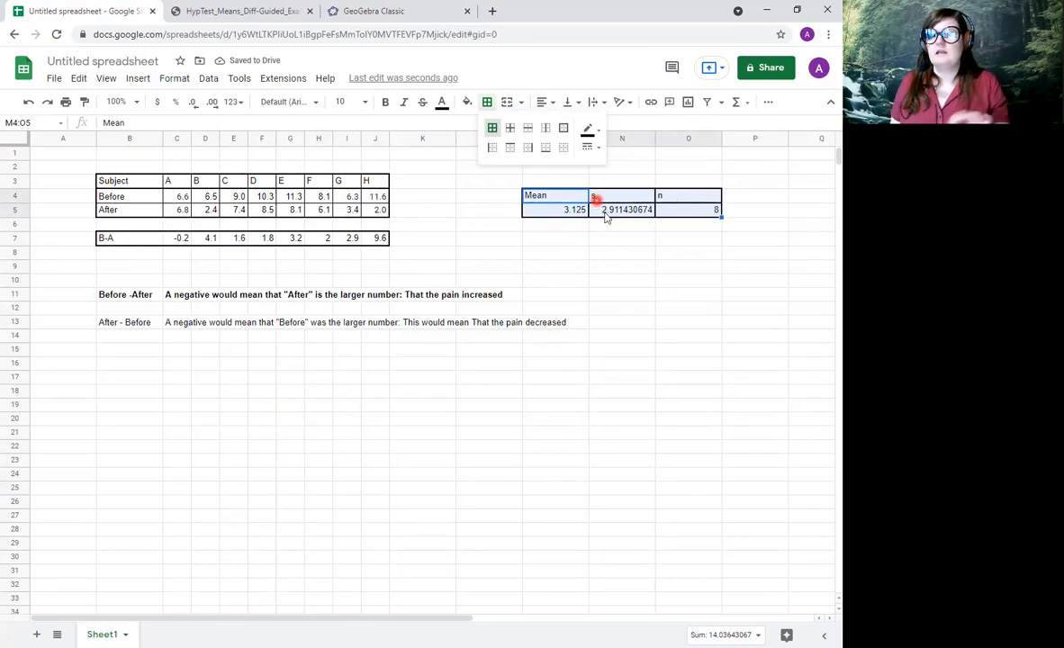
pyautogui.click(622, 249)
# Copy the mean 3.125 from cell M5 and enter it as the sample Mean in GeoGebra's T test.
pyautogui.click(565, 209)
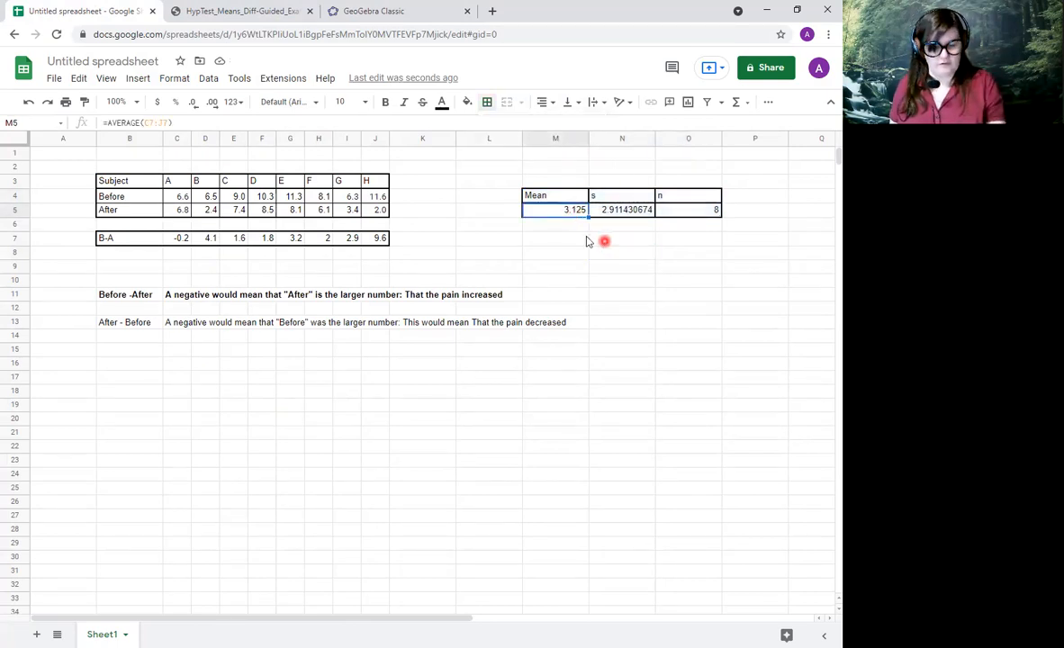
pyautogui.hotkey('ctrl', 'c')
pyautogui.click(397, 13)
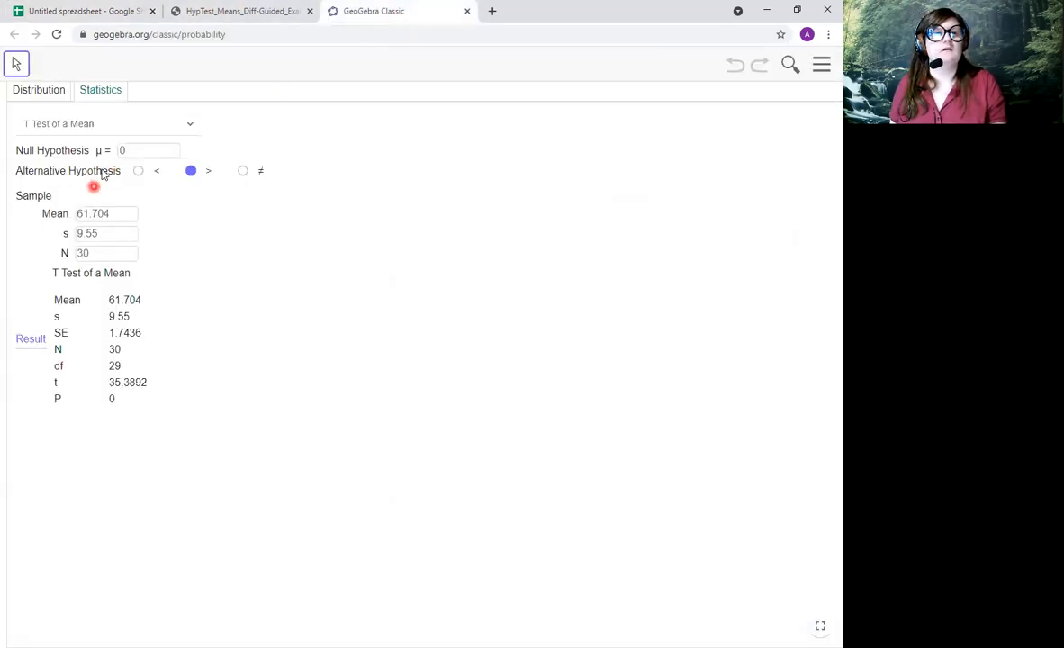
pyautogui.doubleClick(116, 214)
pyautogui.hotkey('ctrl', 'v')
pyautogui.press('Return')
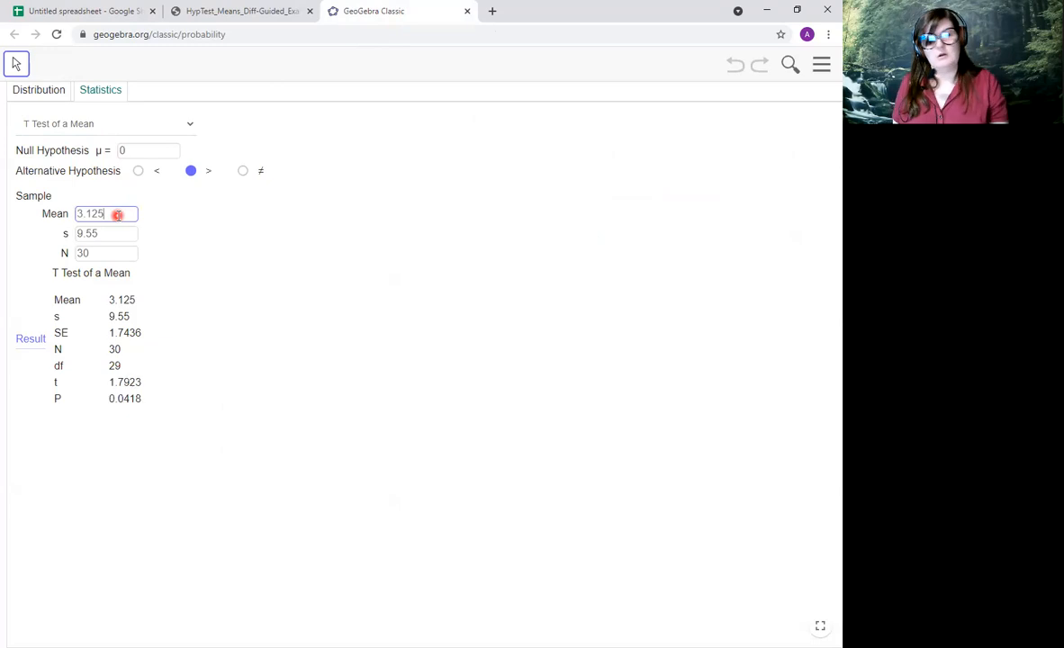
# Copy the standard deviation 2.911430674 from cell N5 of the spreadsheet and enter it as s in GeoGebra's T test.
pyautogui.click(113, 13)
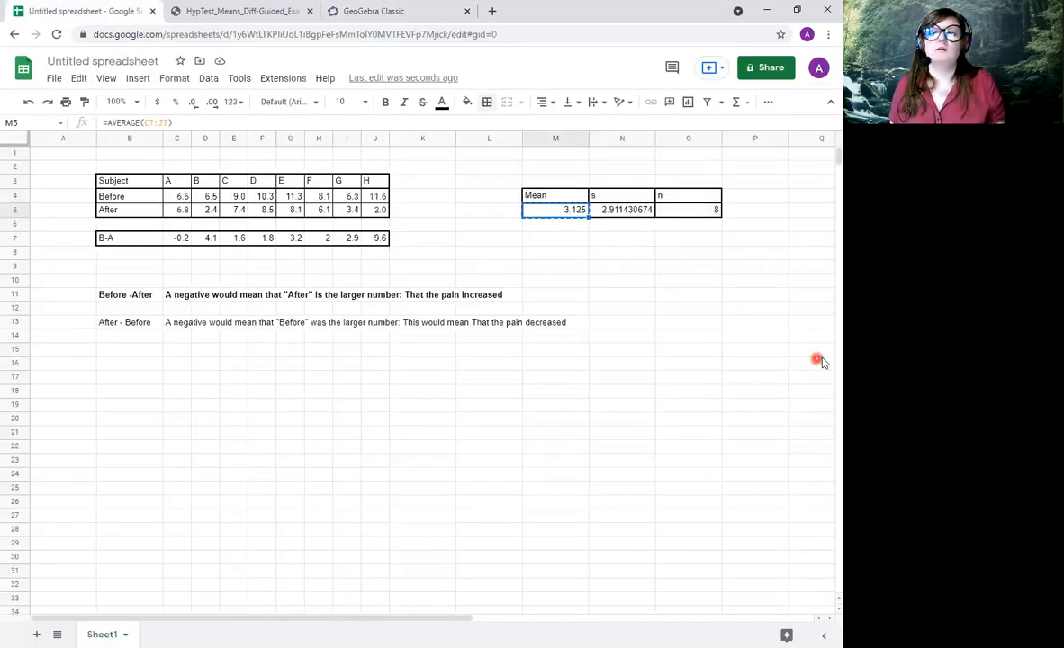
pyautogui.click(645, 212)
pyautogui.hotkey('ctrl', 'c')
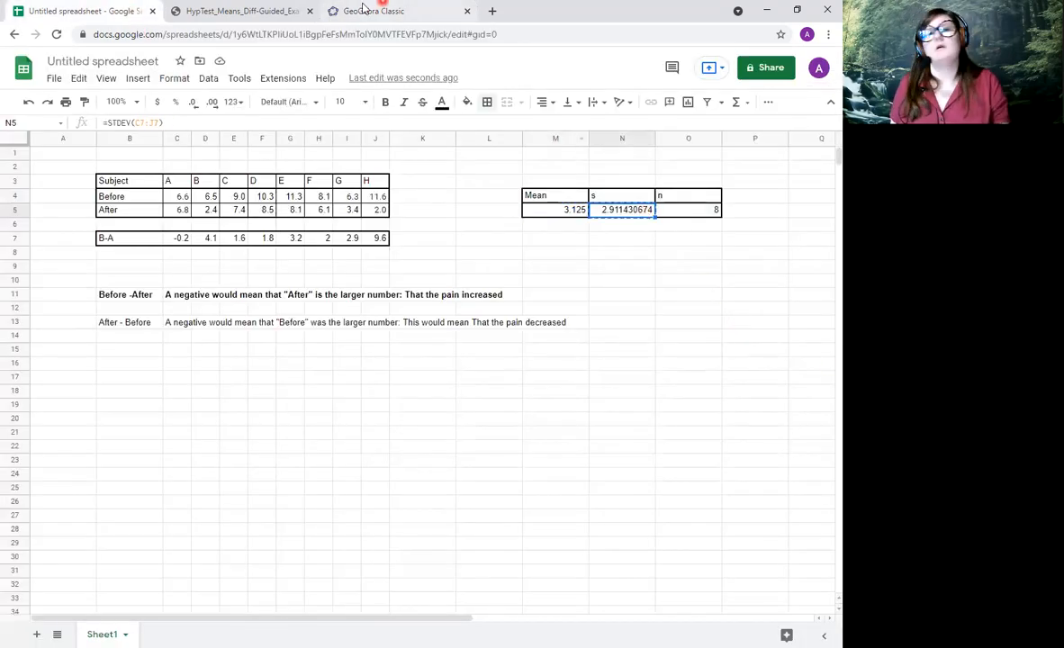
pyautogui.click(369, 11)
pyautogui.doubleClick(120, 236)
pyautogui.hotkey('ctrl', 'v')
pyautogui.press('Return')
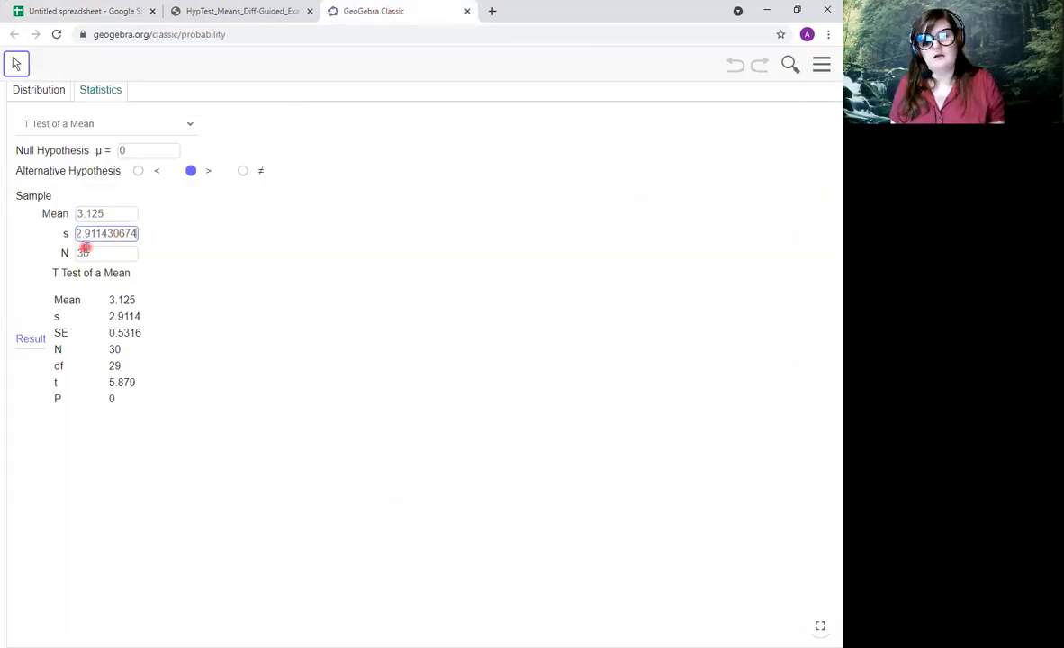
# Look up the count in cell O5 of the spreadsheet and set the sample size N to 8 in GeoGebra's T test.
pyautogui.click(34, 9)
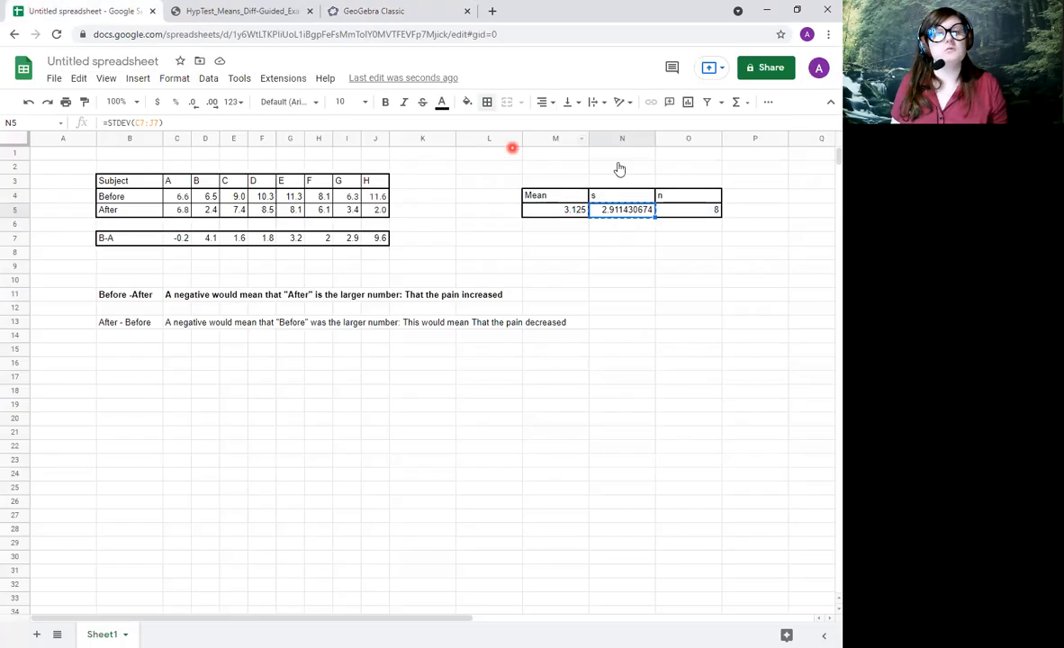
pyautogui.click(684, 216)
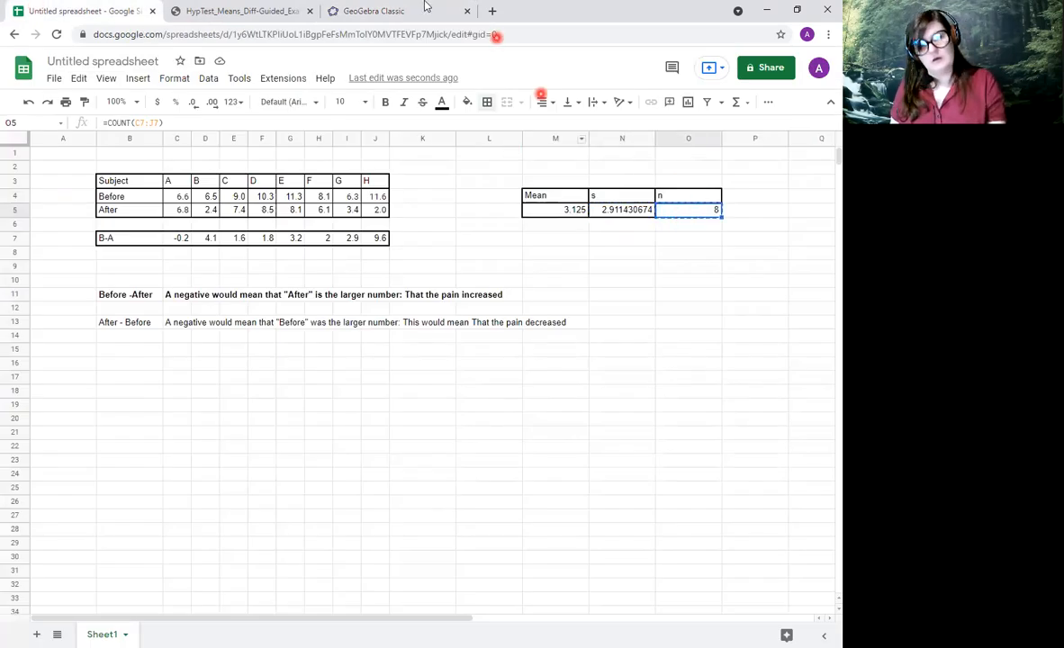
pyautogui.click(250, 11)
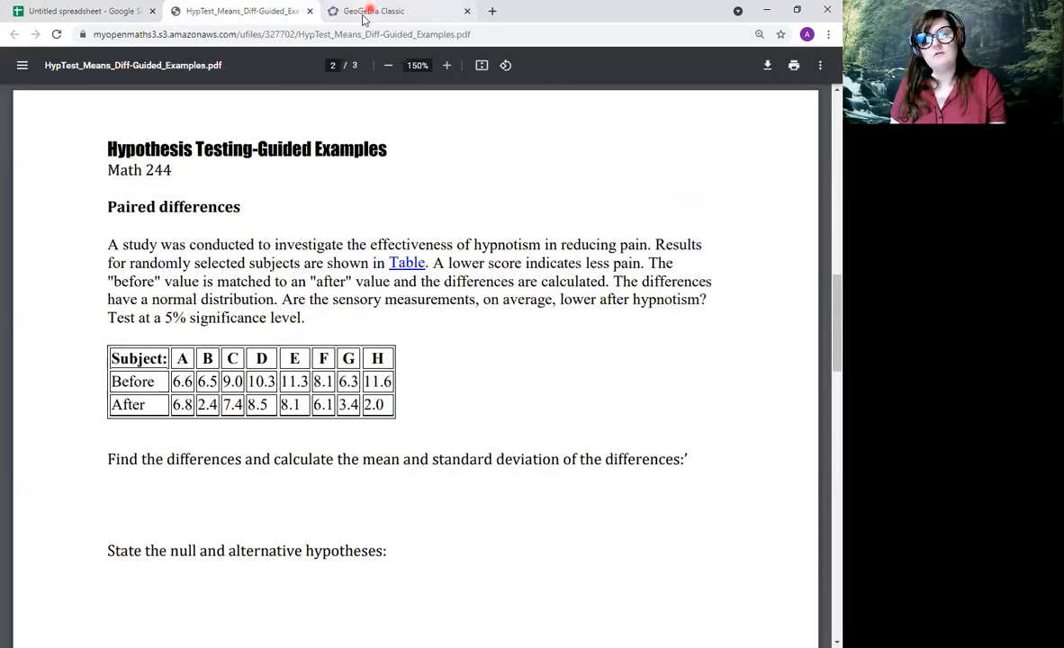
pyautogui.click(362, 9)
pyautogui.doubleClick(108, 253)
pyautogui.write('8')
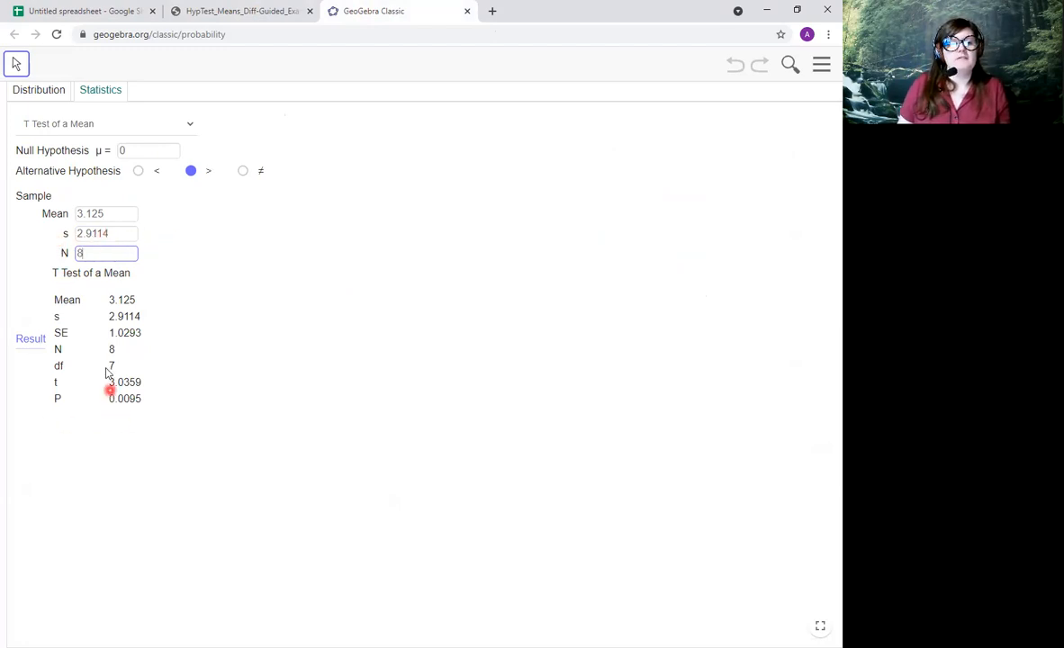
pyautogui.click(111, 233)
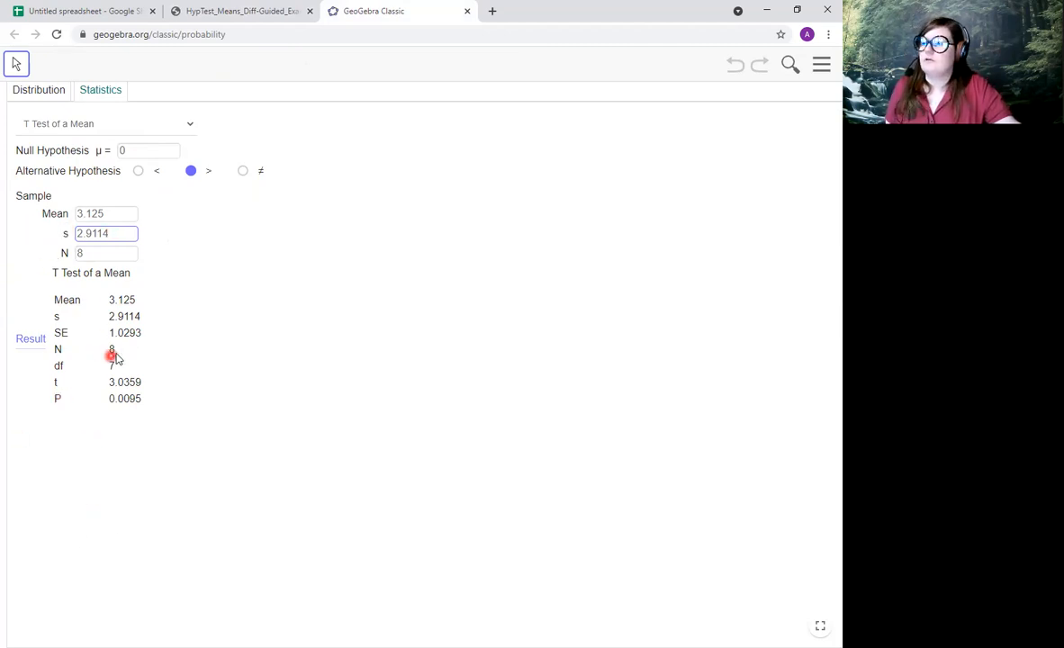
# Compare GeoGebra's null hypothesis value with the paired-differences problem in the PDF, examining its question about lower measurements and the After row.
pyautogui.click(203, 10)
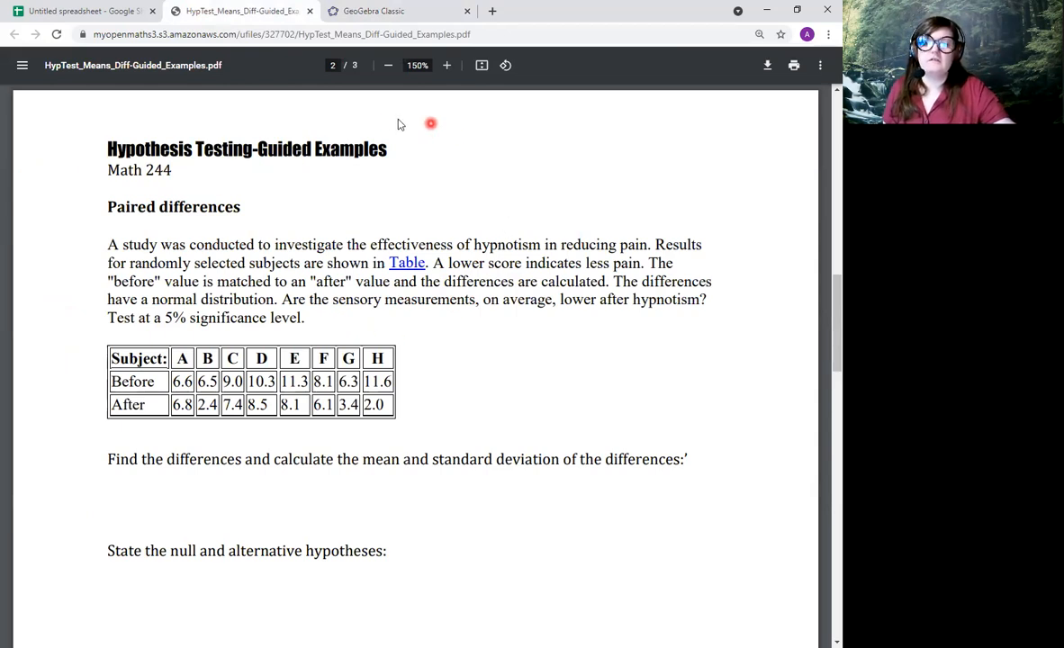
pyautogui.click(406, 12)
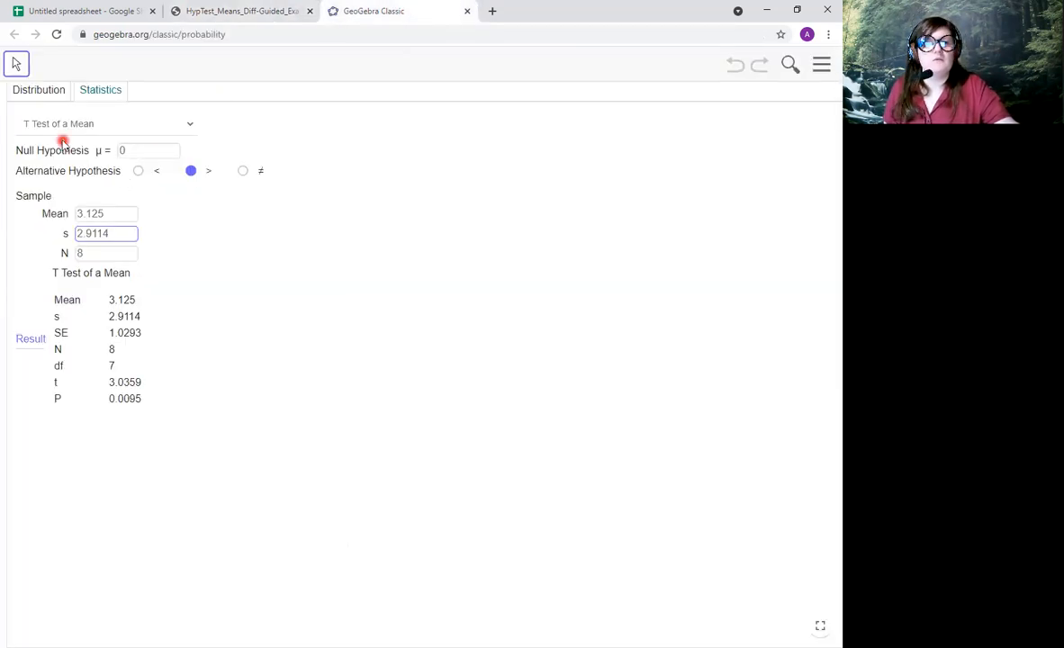
pyautogui.click(151, 150)
pyautogui.moveTo(135, 151); pyautogui.dragTo(90, 153)
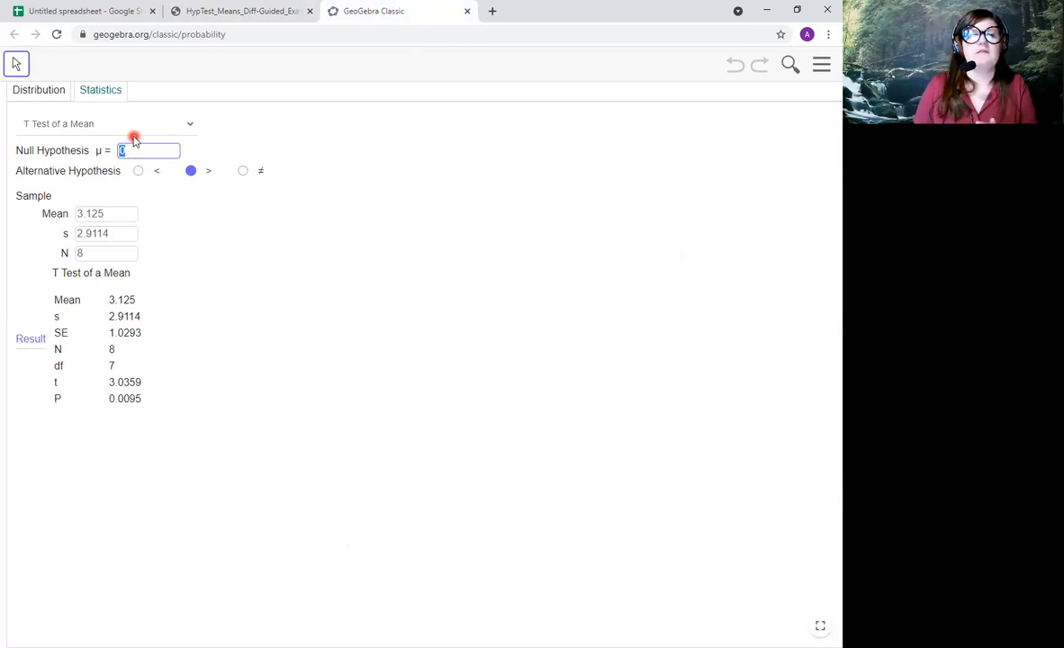
pyautogui.click(203, 10)
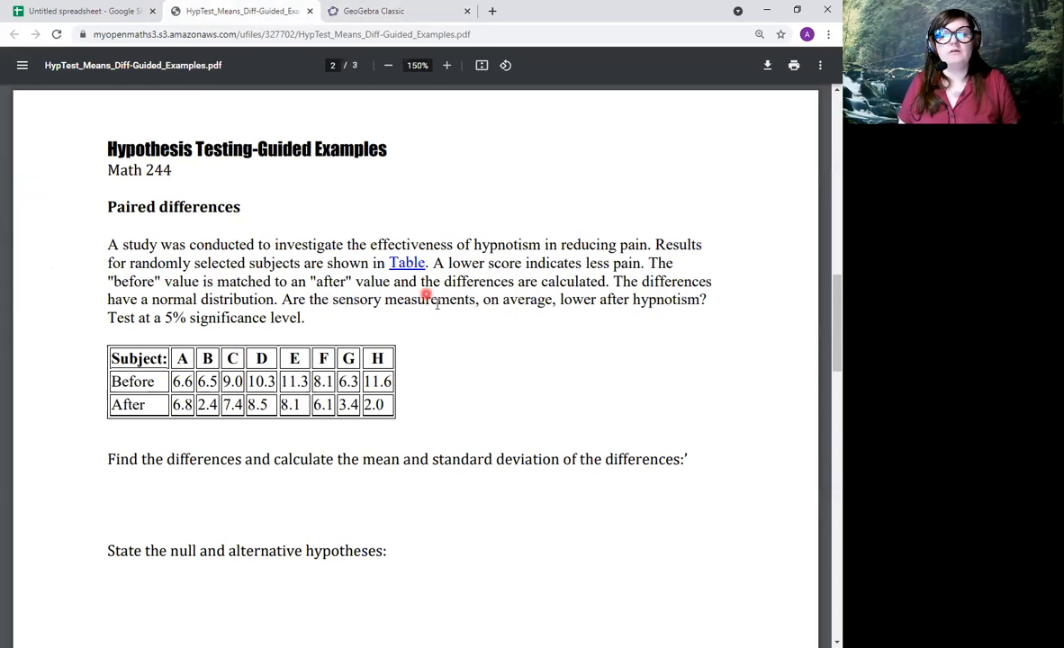
pyautogui.moveTo(343, 306); pyautogui.dragTo(718, 313)
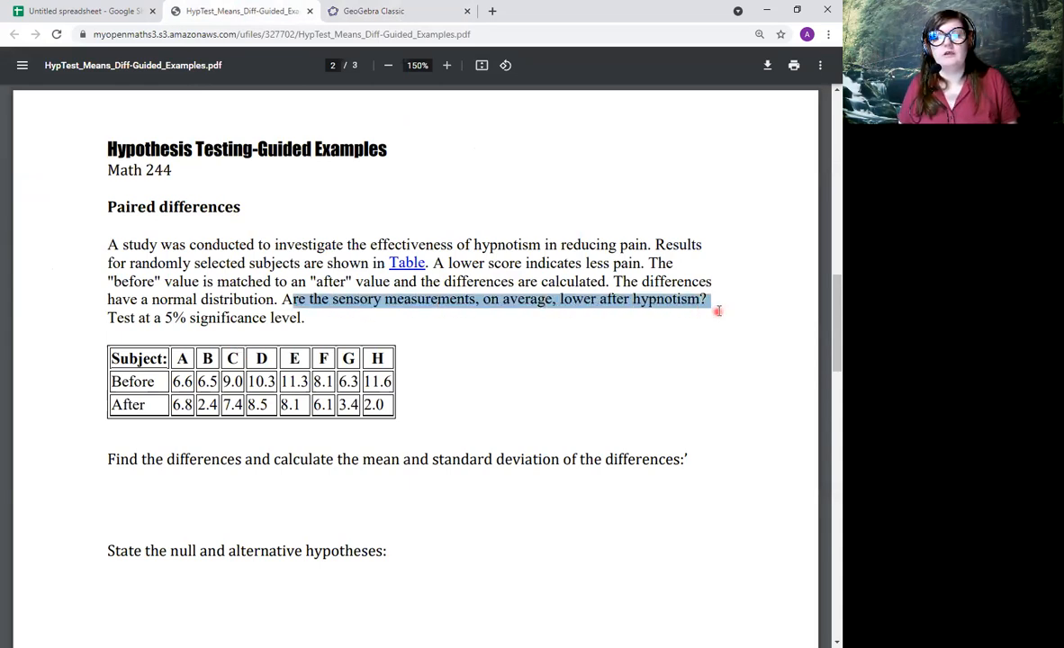
pyautogui.moveTo(109, 404); pyautogui.dragTo(391, 406)
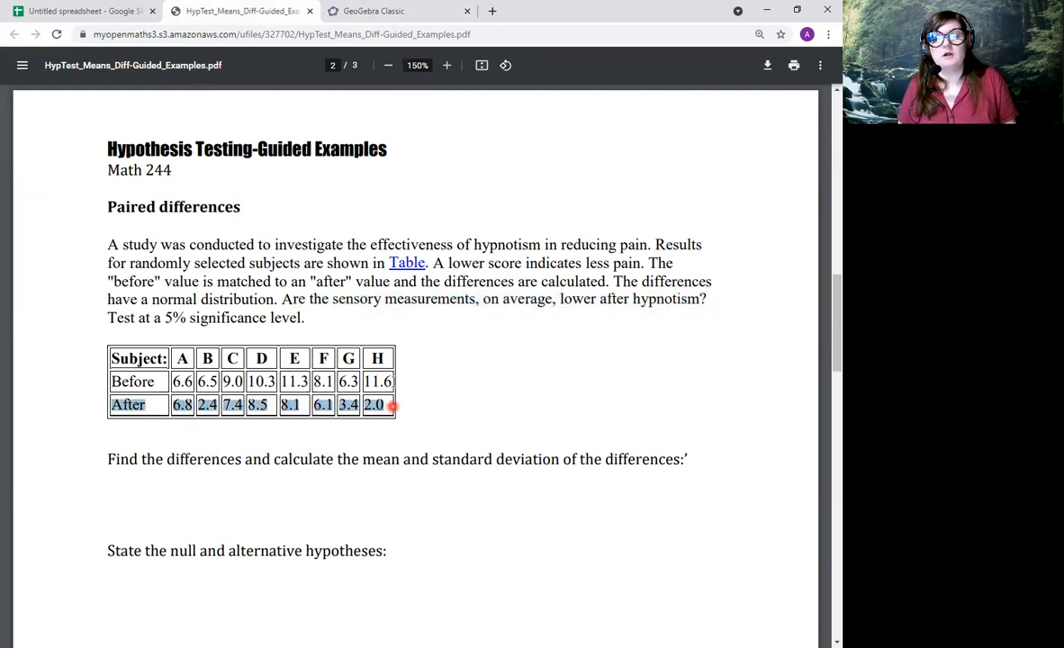
# Switch to the spreadsheet and add the note "(the After is smaller: a positive value)" in cell N11, beside the Before - After explanation.
pyautogui.click(40, 13)
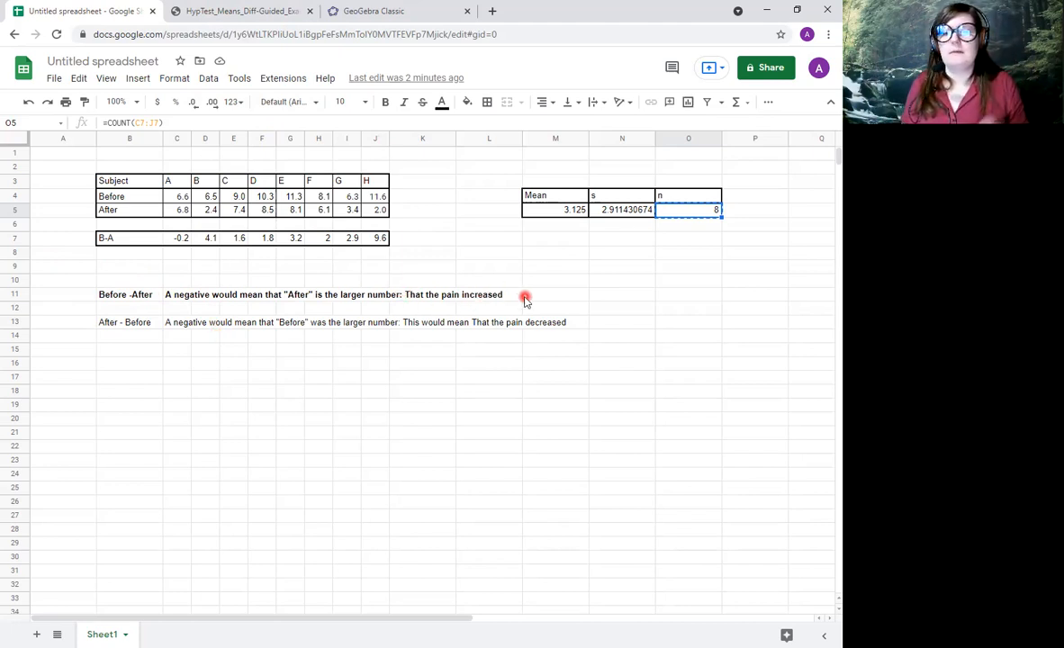
pyautogui.click(630, 297)
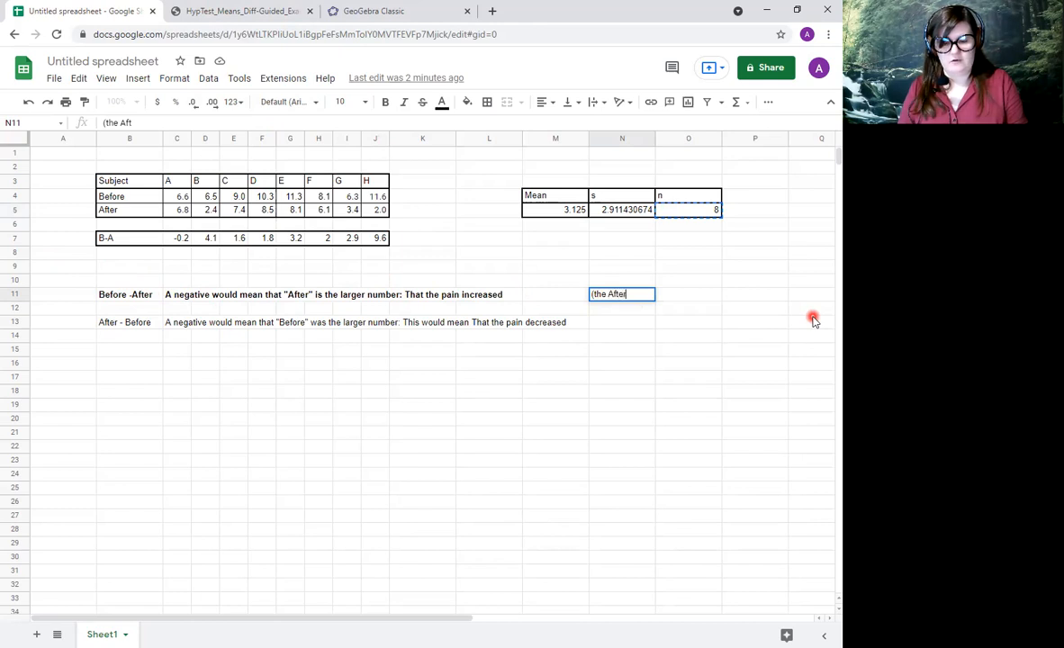
pyautogui.write('(the After is smaller: a pos')
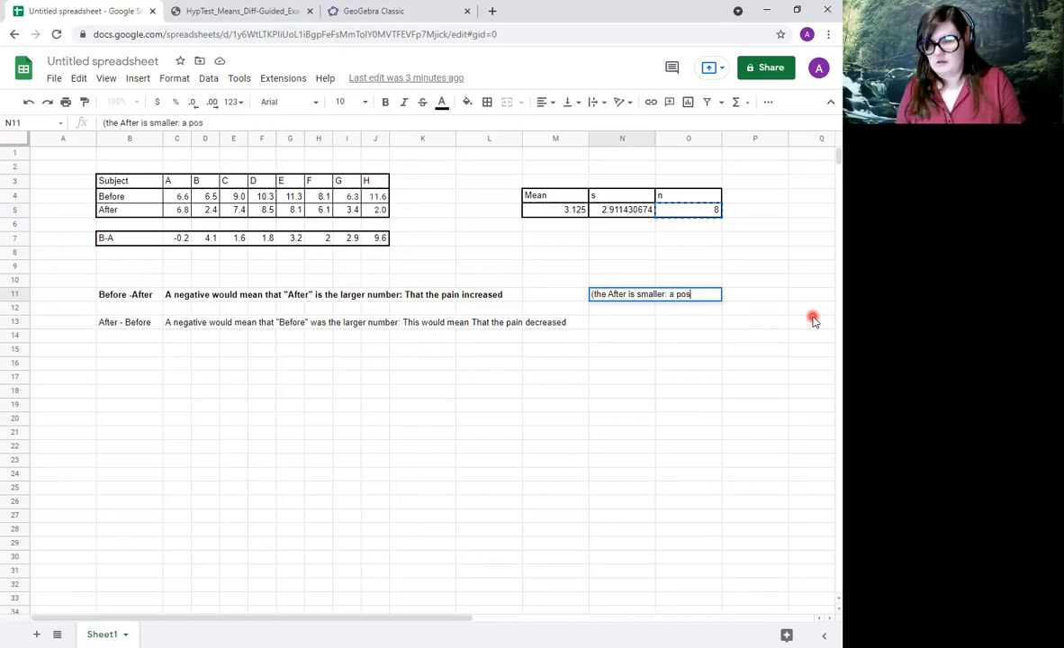
pyautogui.write('ue')
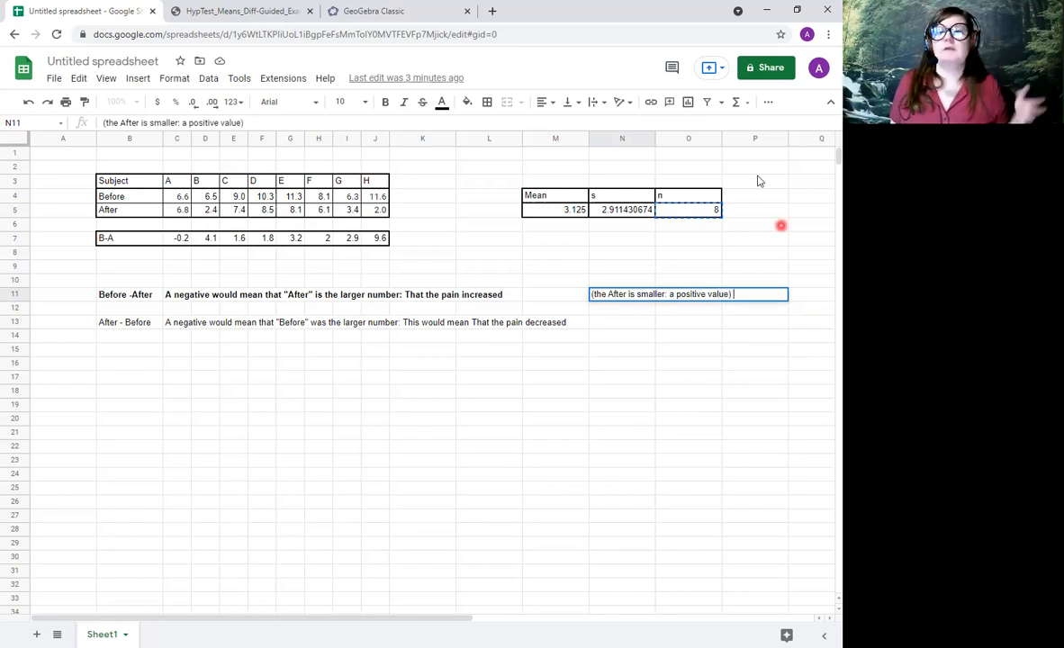
# Try < as GeoGebra's alternative hypothesis, check the direction against the PDF and the spreadsheet note, and set it to >.
pyautogui.click(400, 14)
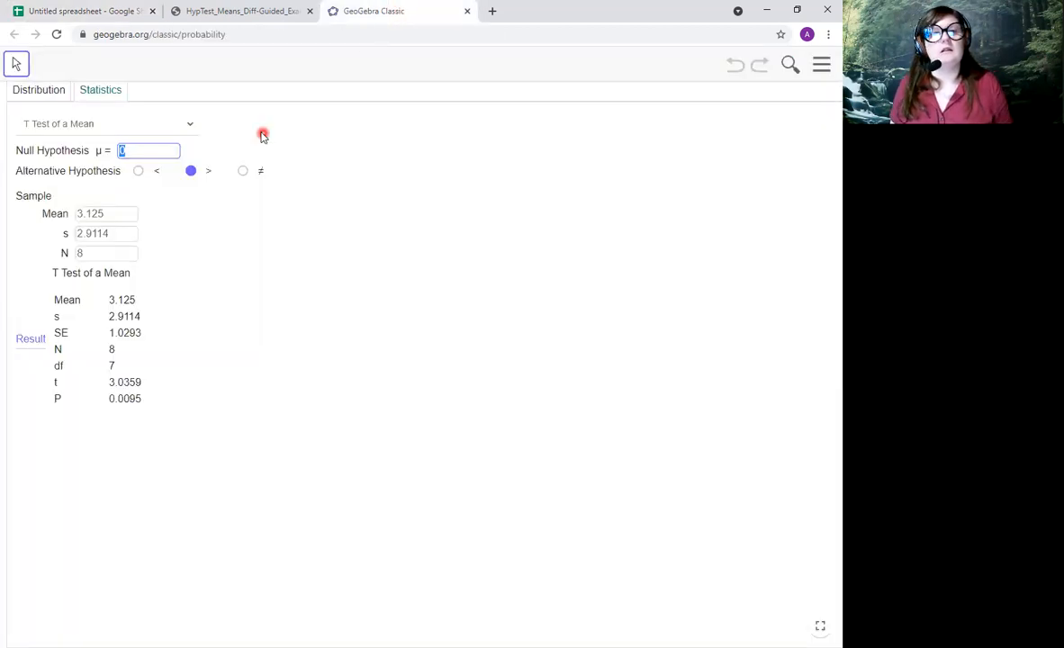
pyautogui.click(190, 172)
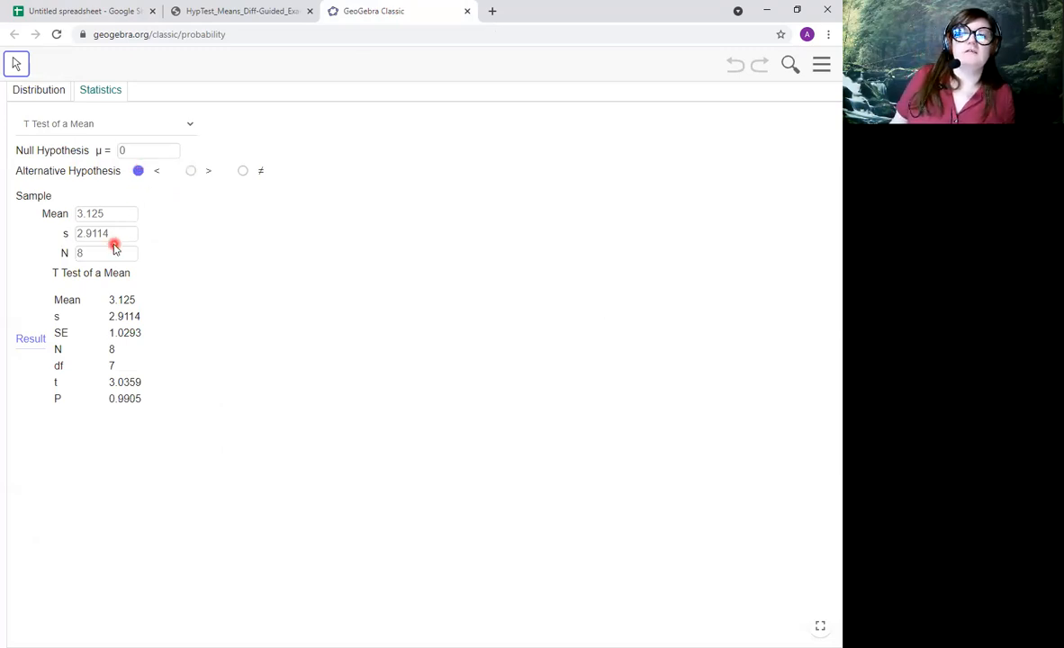
pyautogui.click(206, 16)
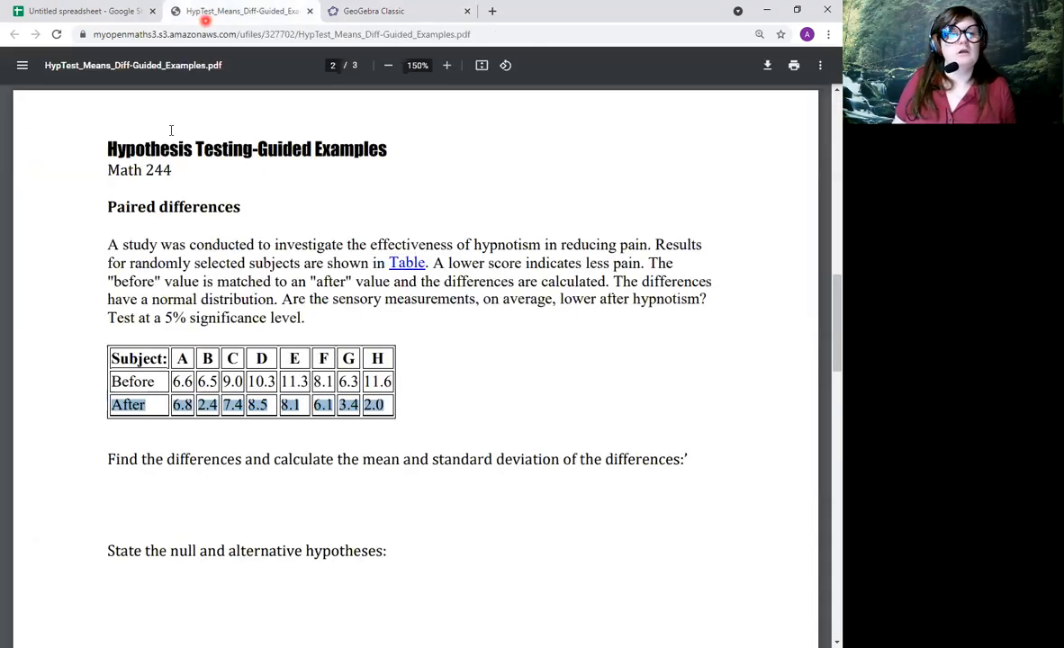
pyautogui.click(54, 11)
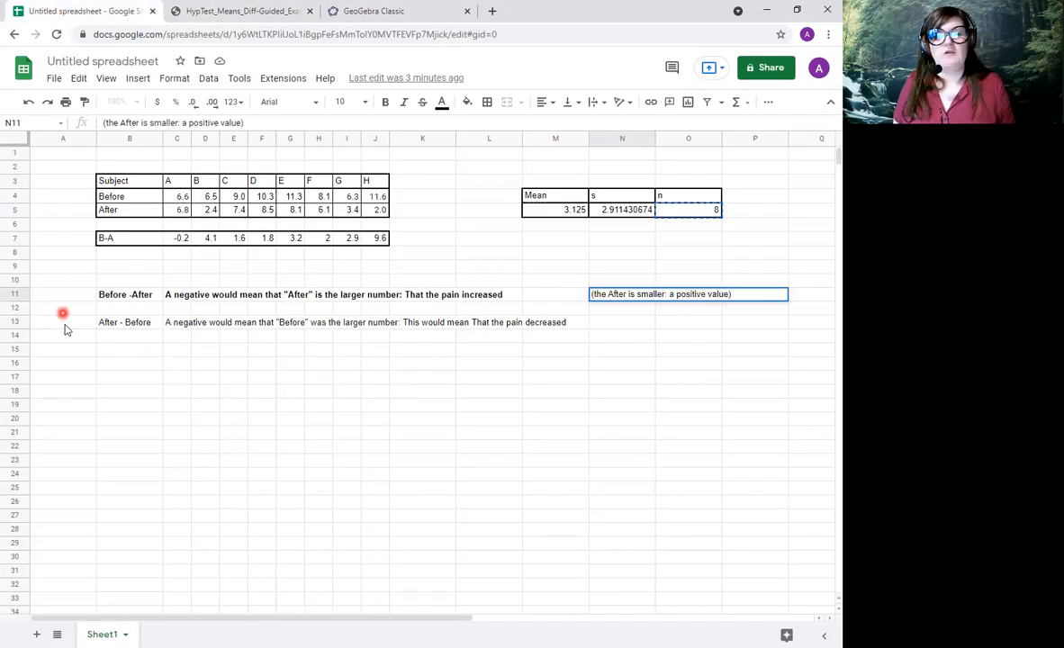
pyautogui.click(371, 10)
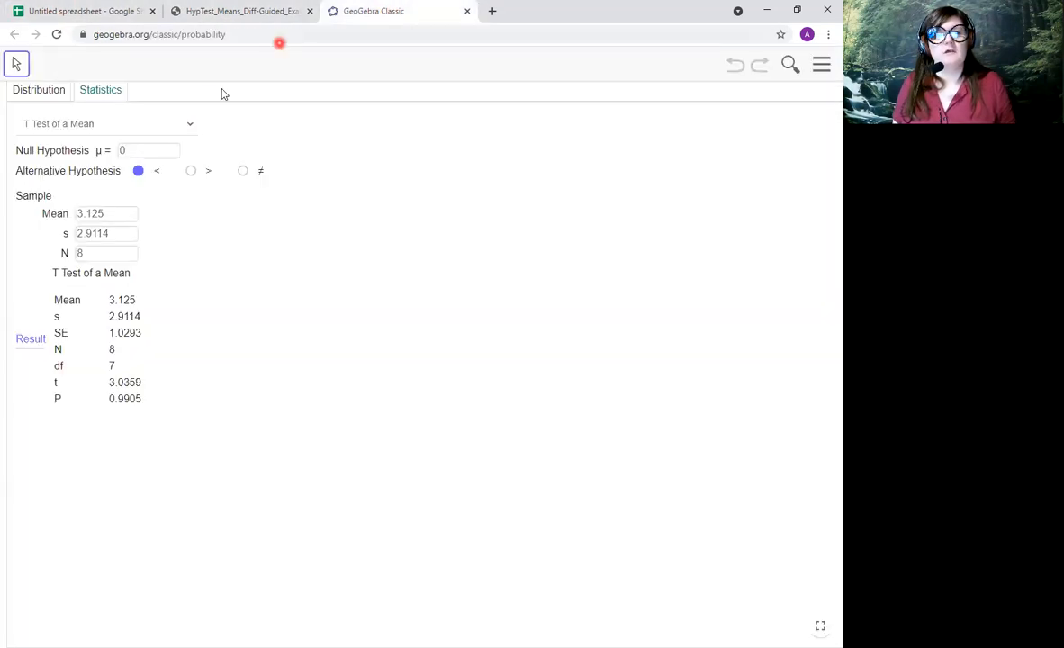
pyautogui.click(191, 173)
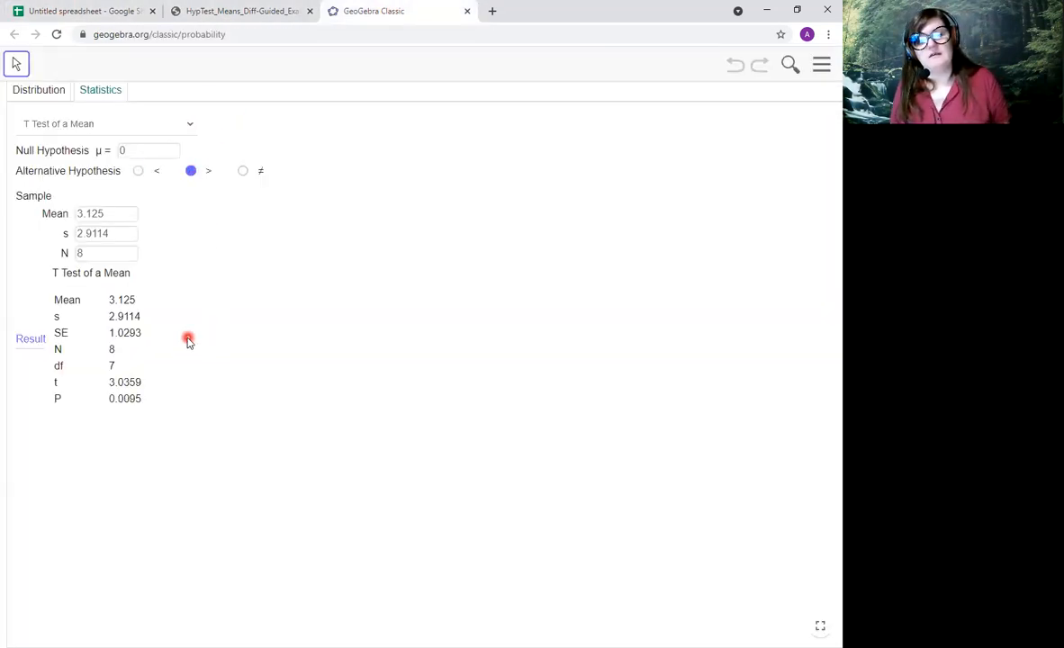